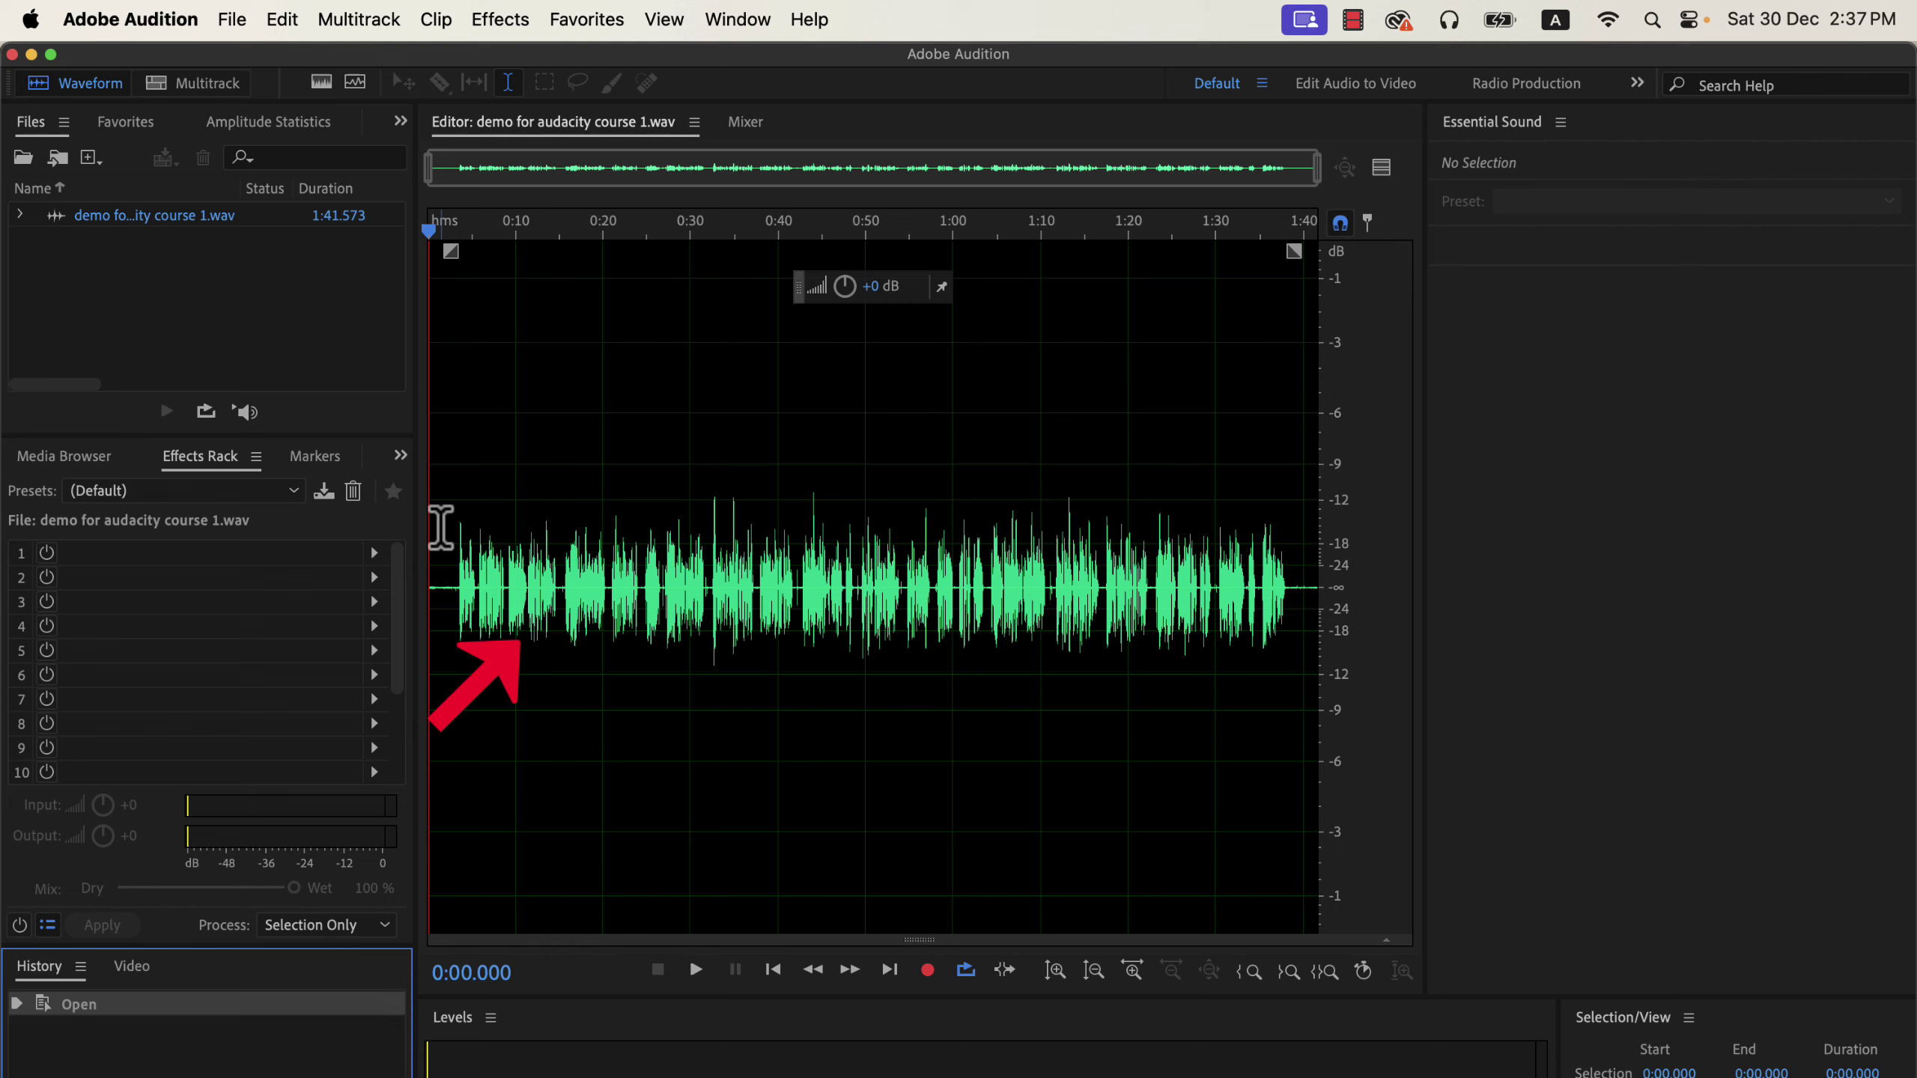
Step: Play the unprocessed voice recording from about 2 seconds in and stop at about 14 seconds
click(449, 539)
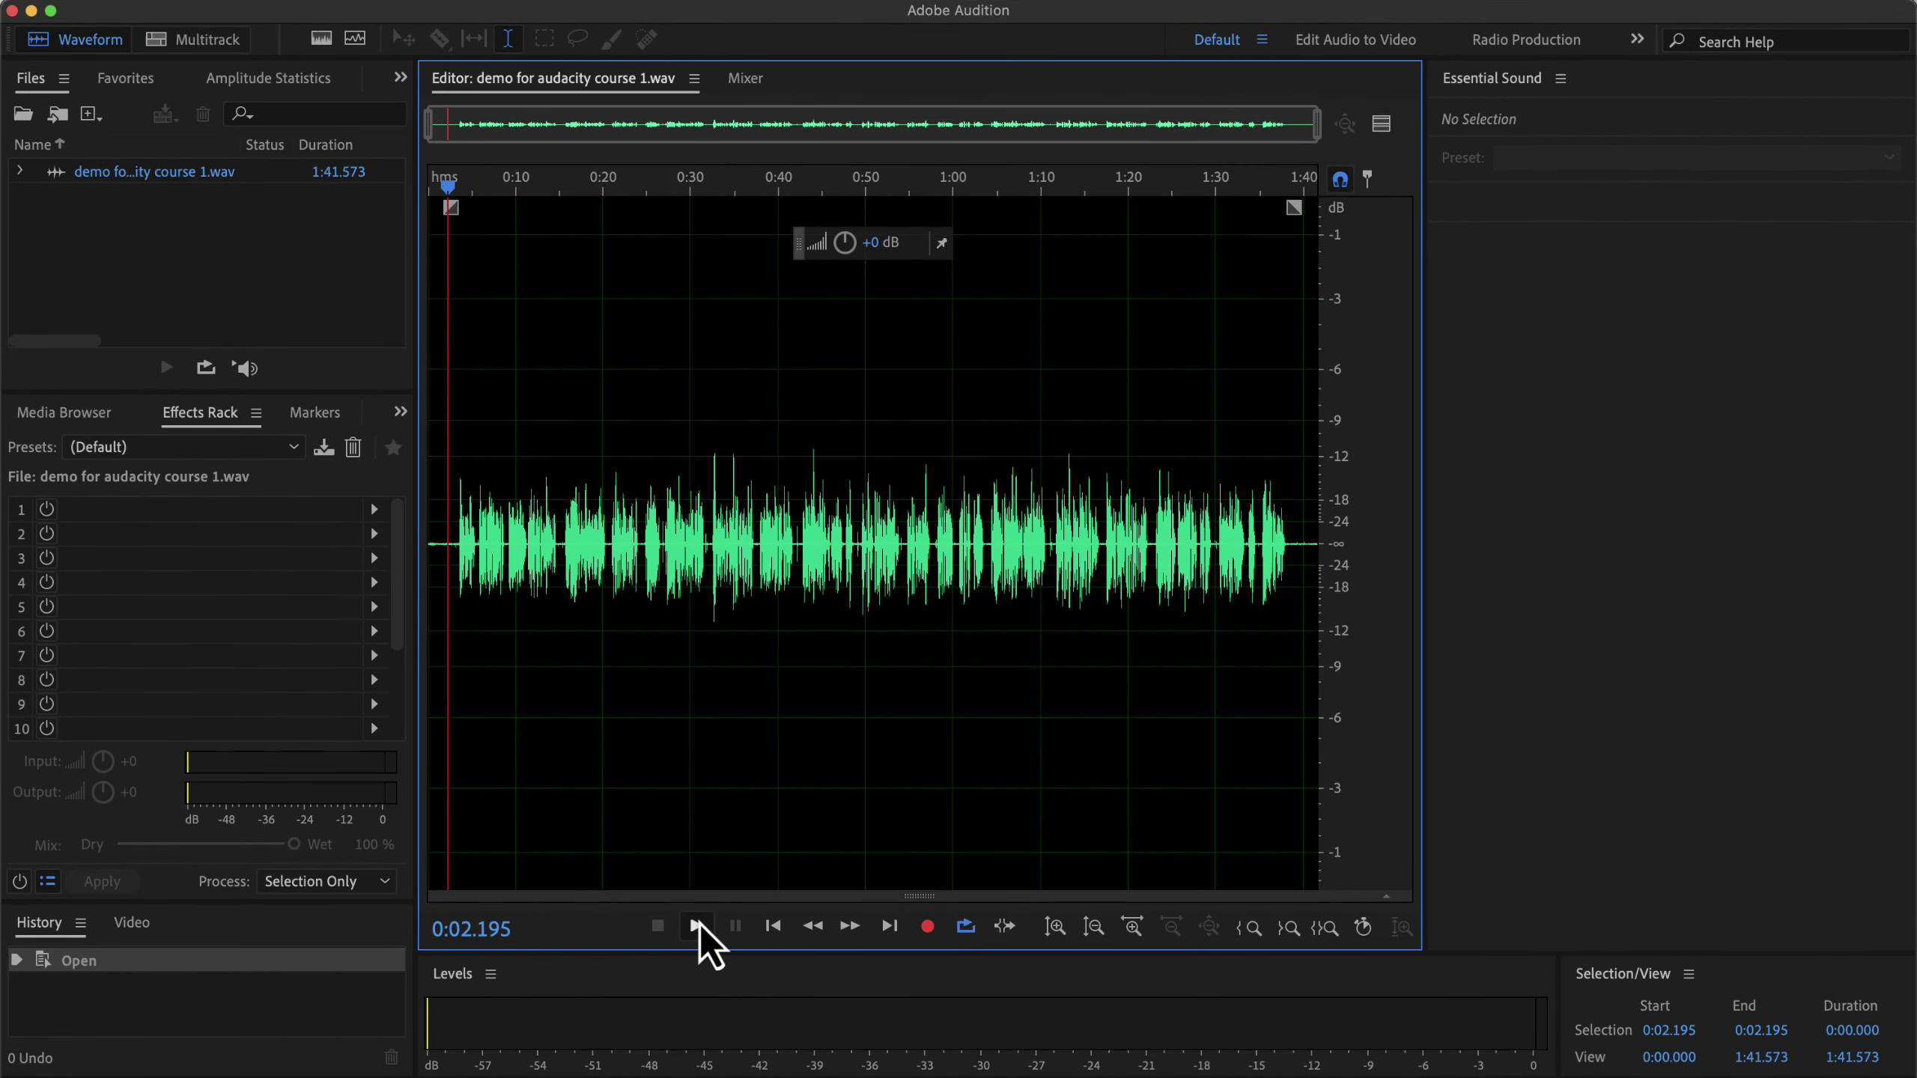
click(696, 926)
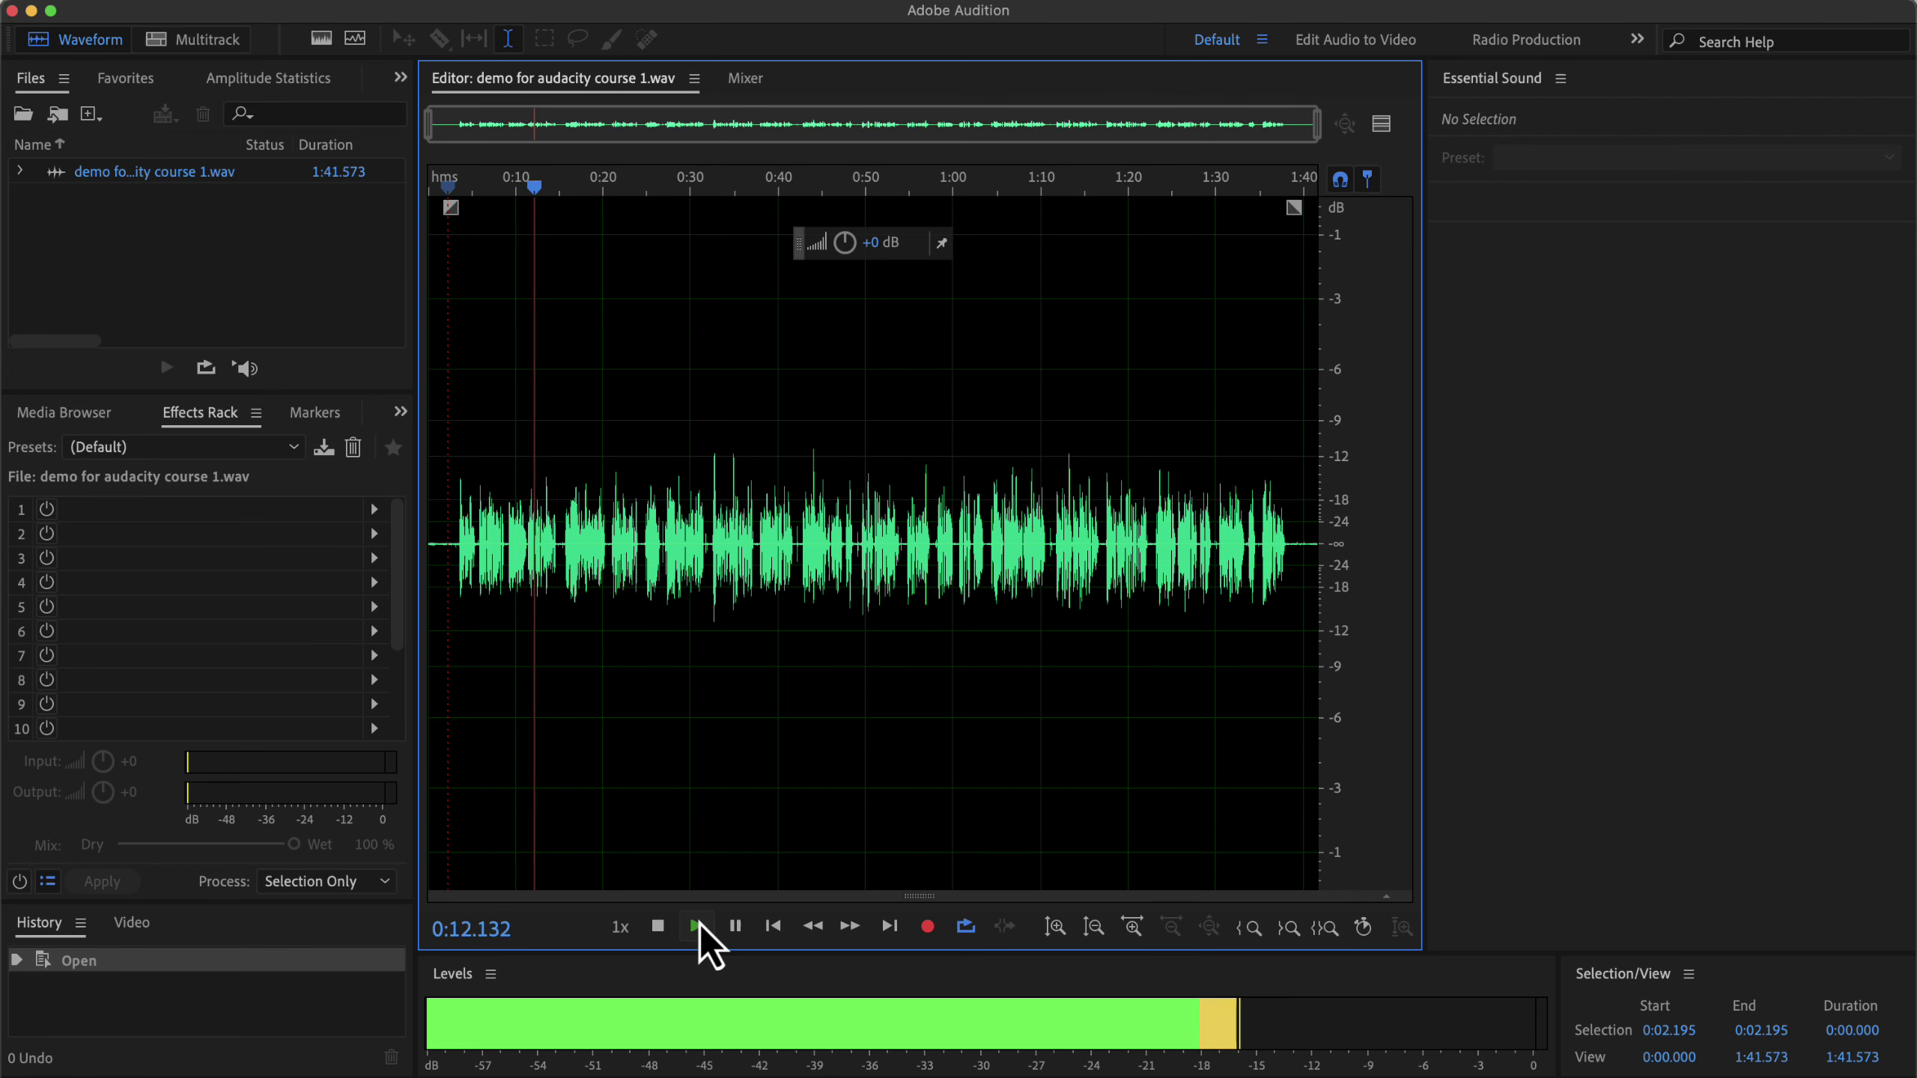
click(660, 927)
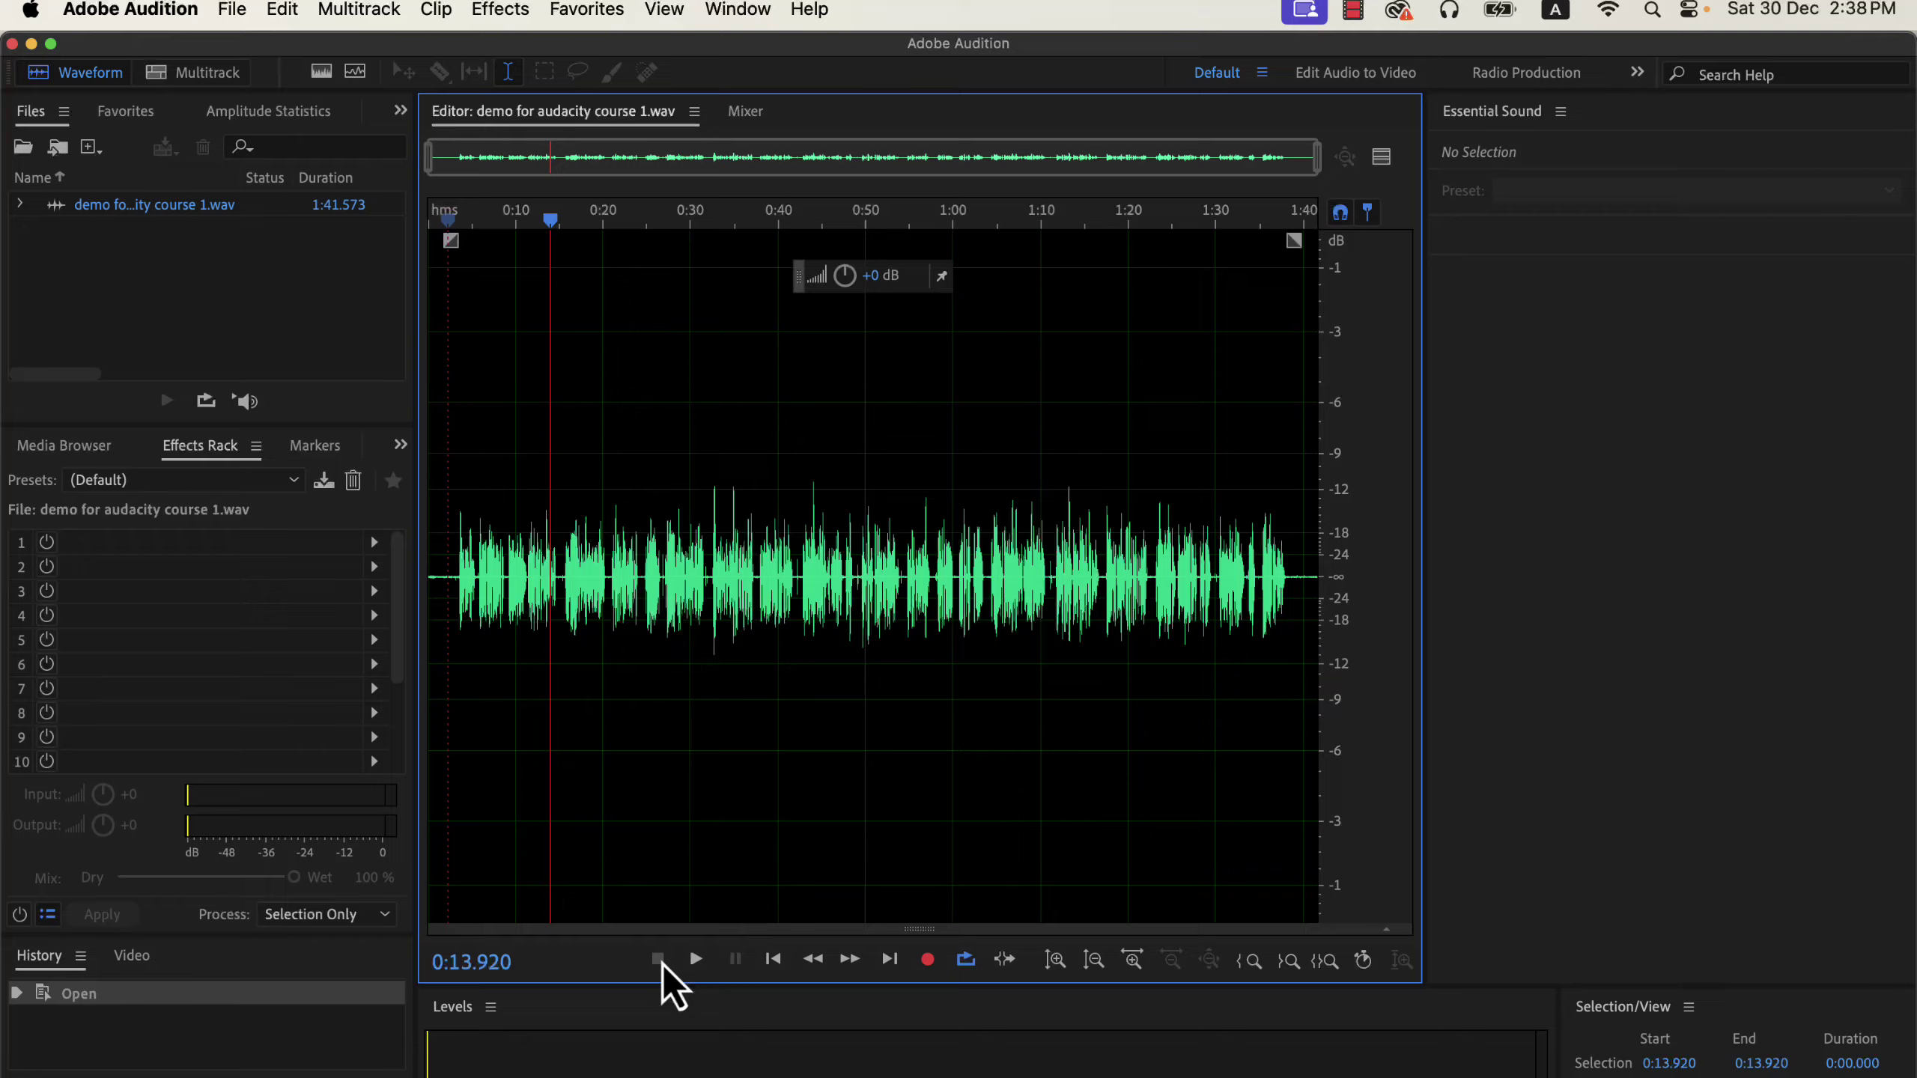
Step: Normalize the whole voice recording to -3 dB and play it back from about 2.6 seconds in
click(574, 34)
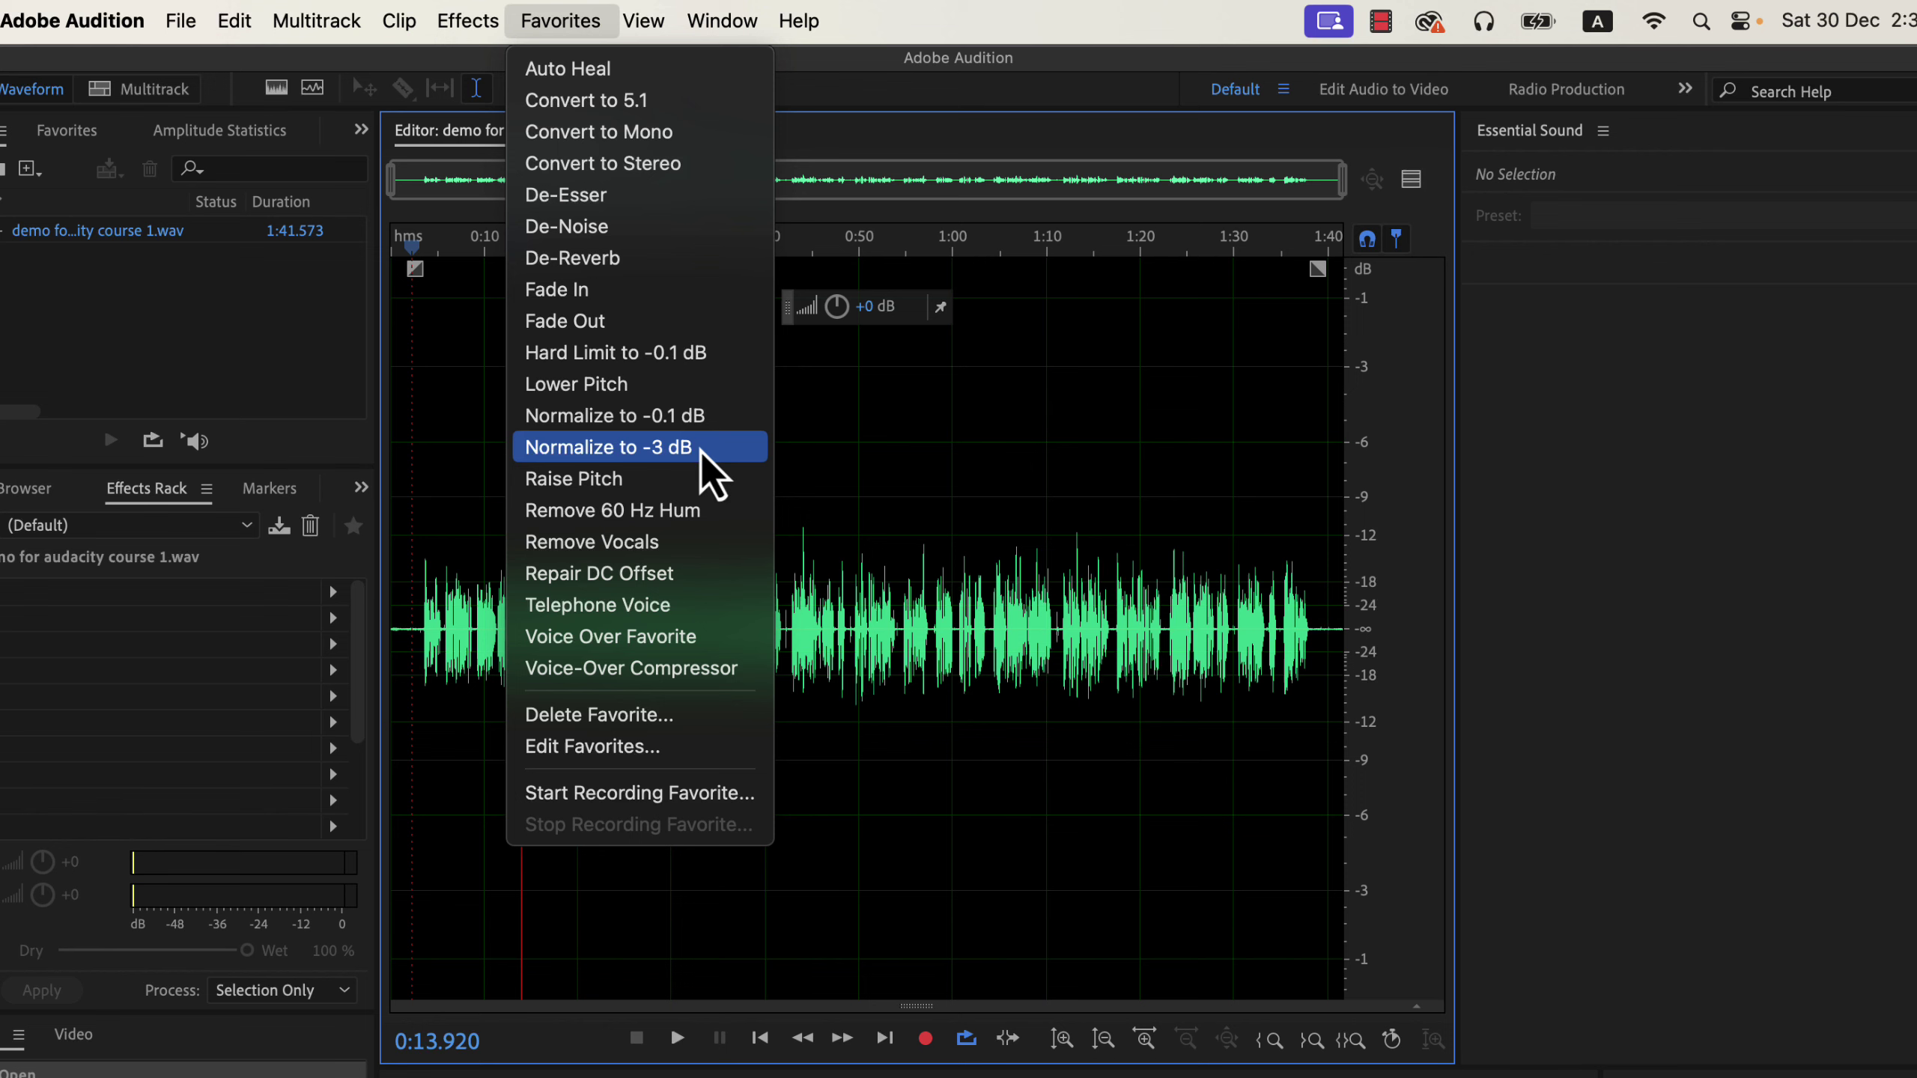
click(701, 451)
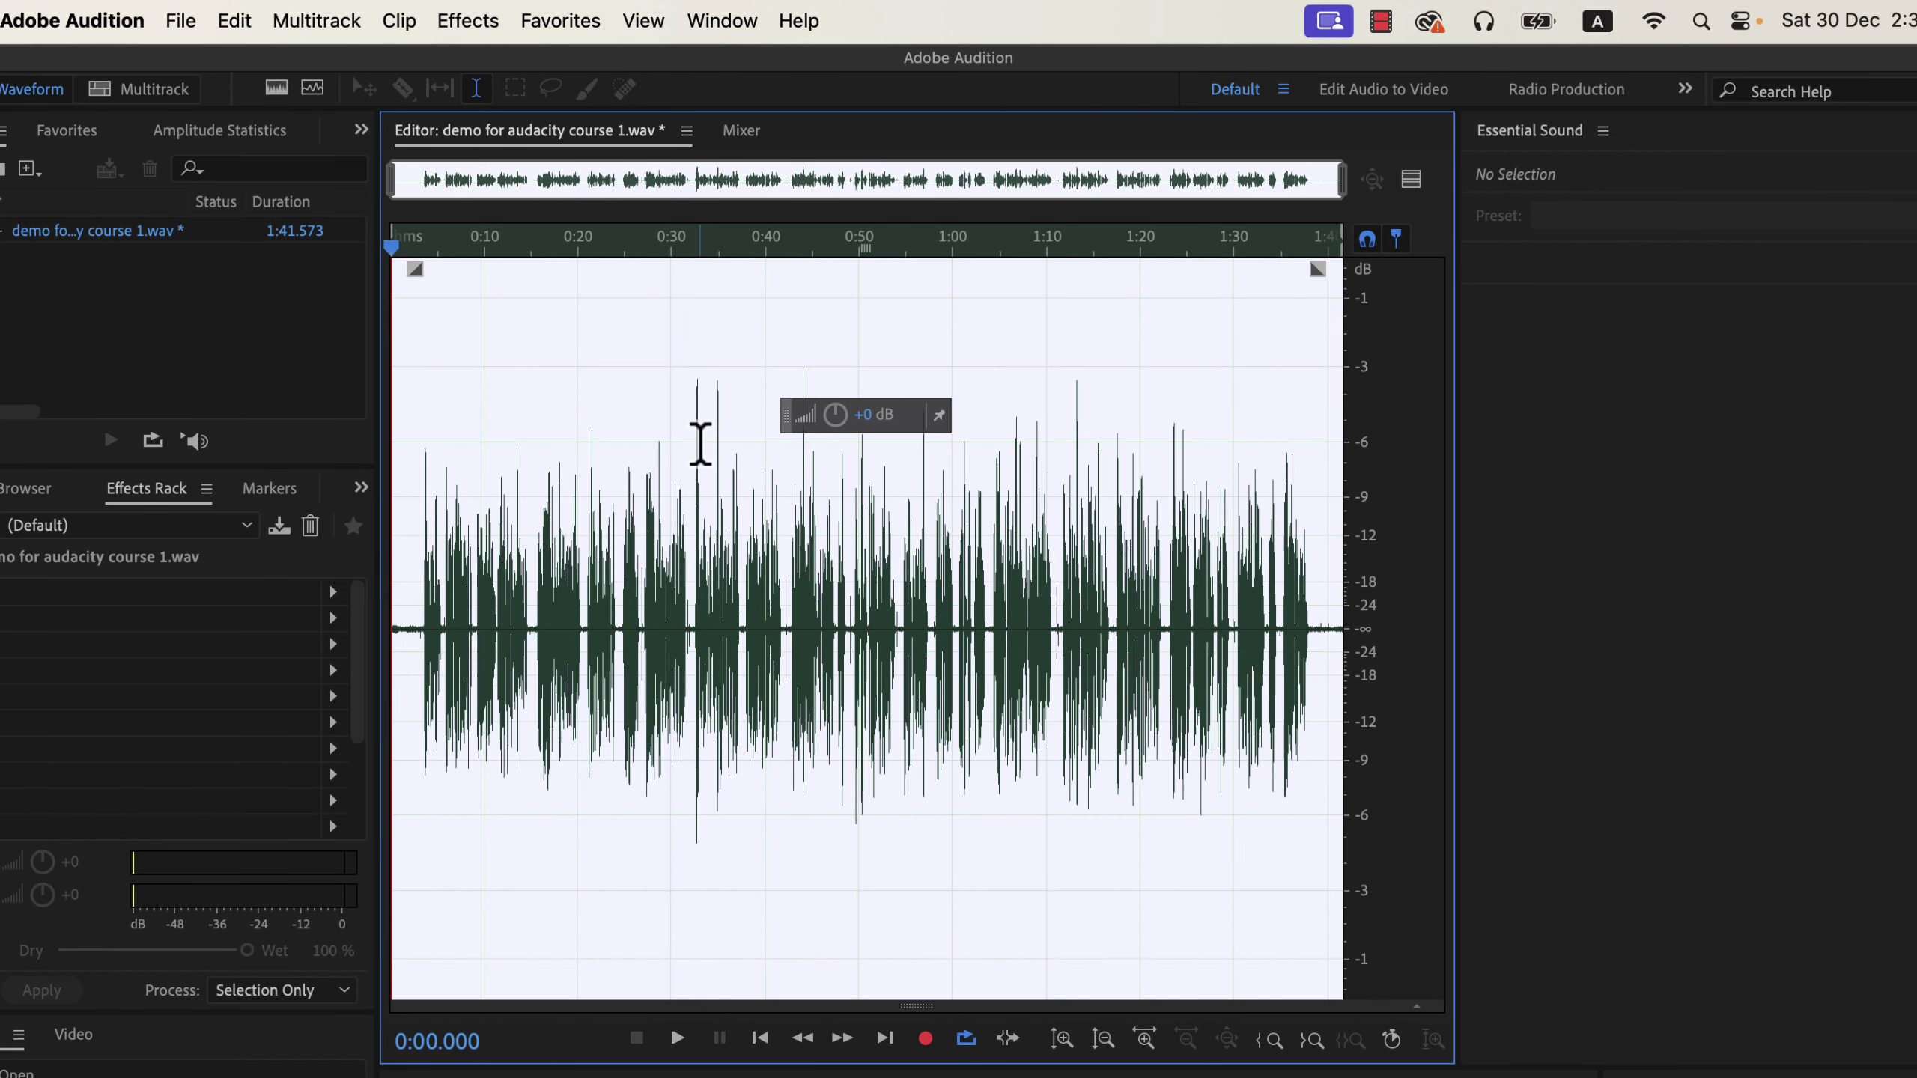
click(414, 534)
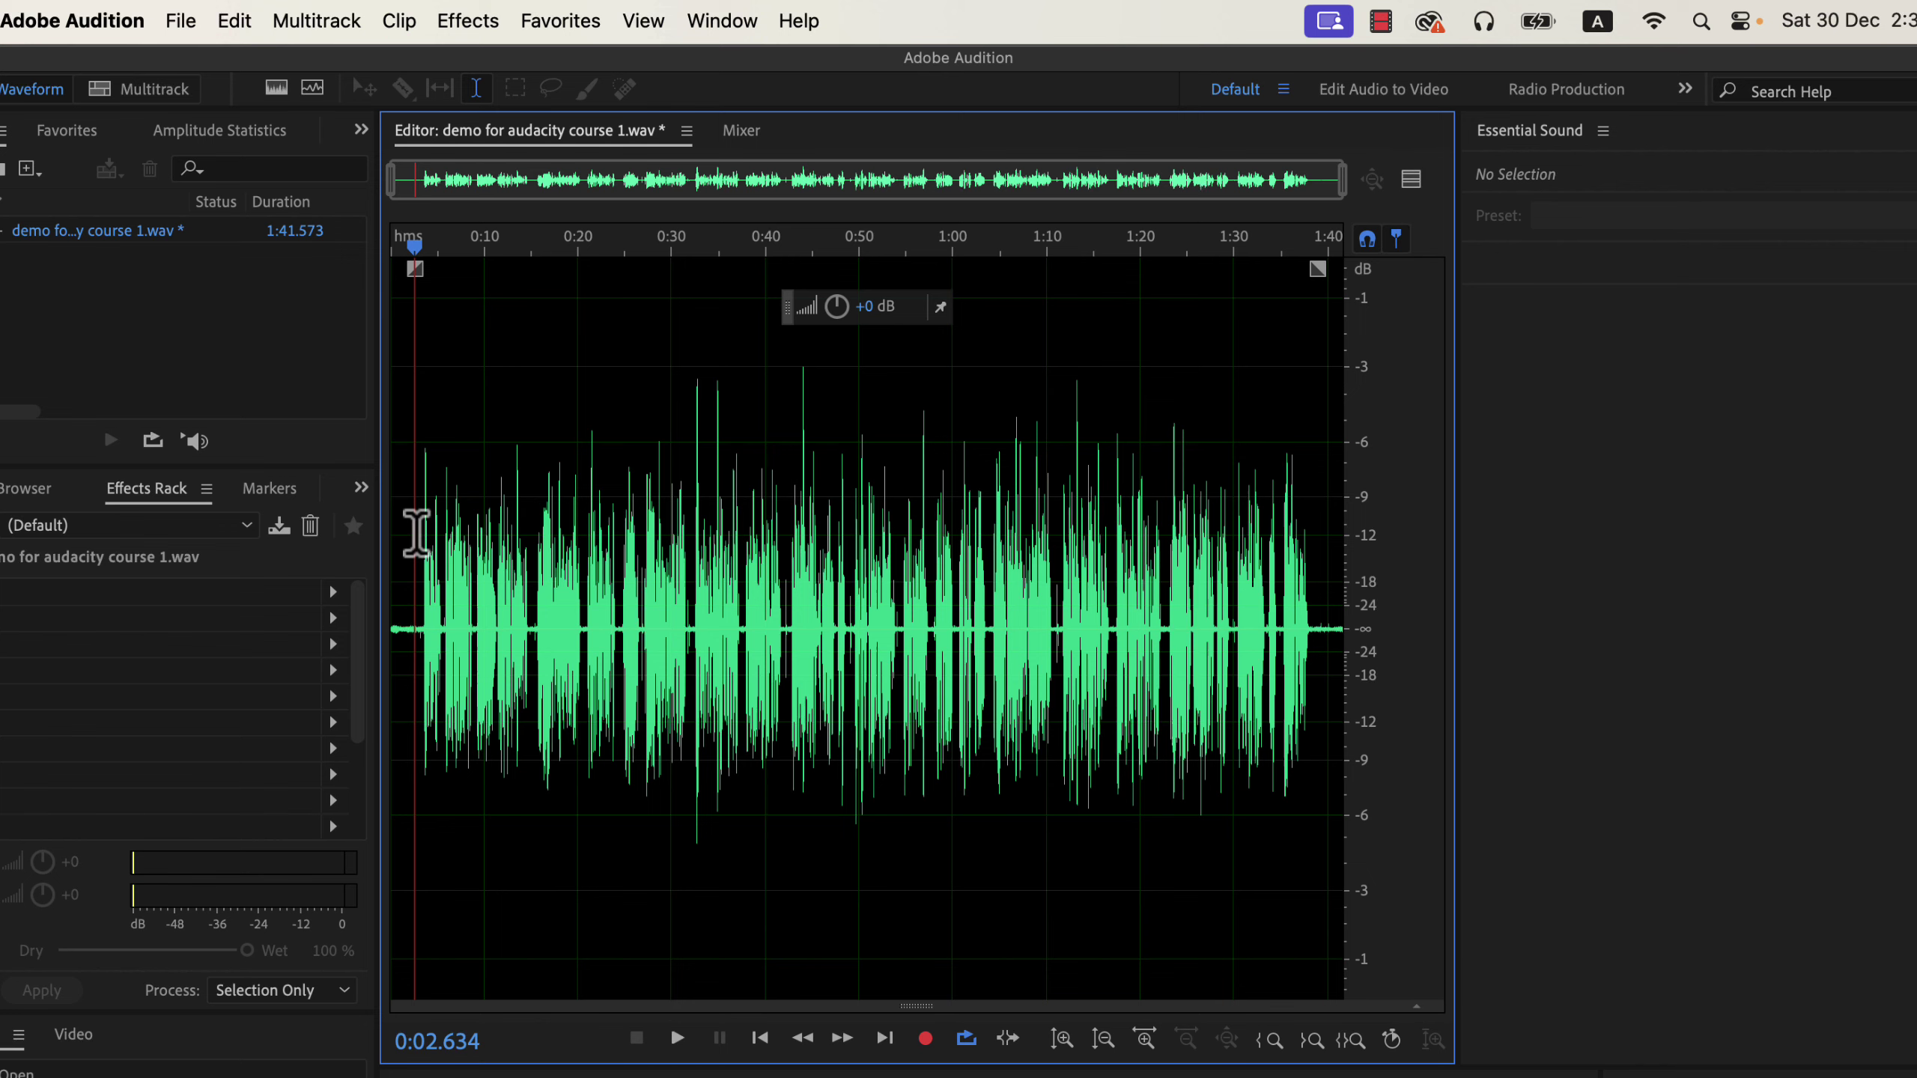
key(space)
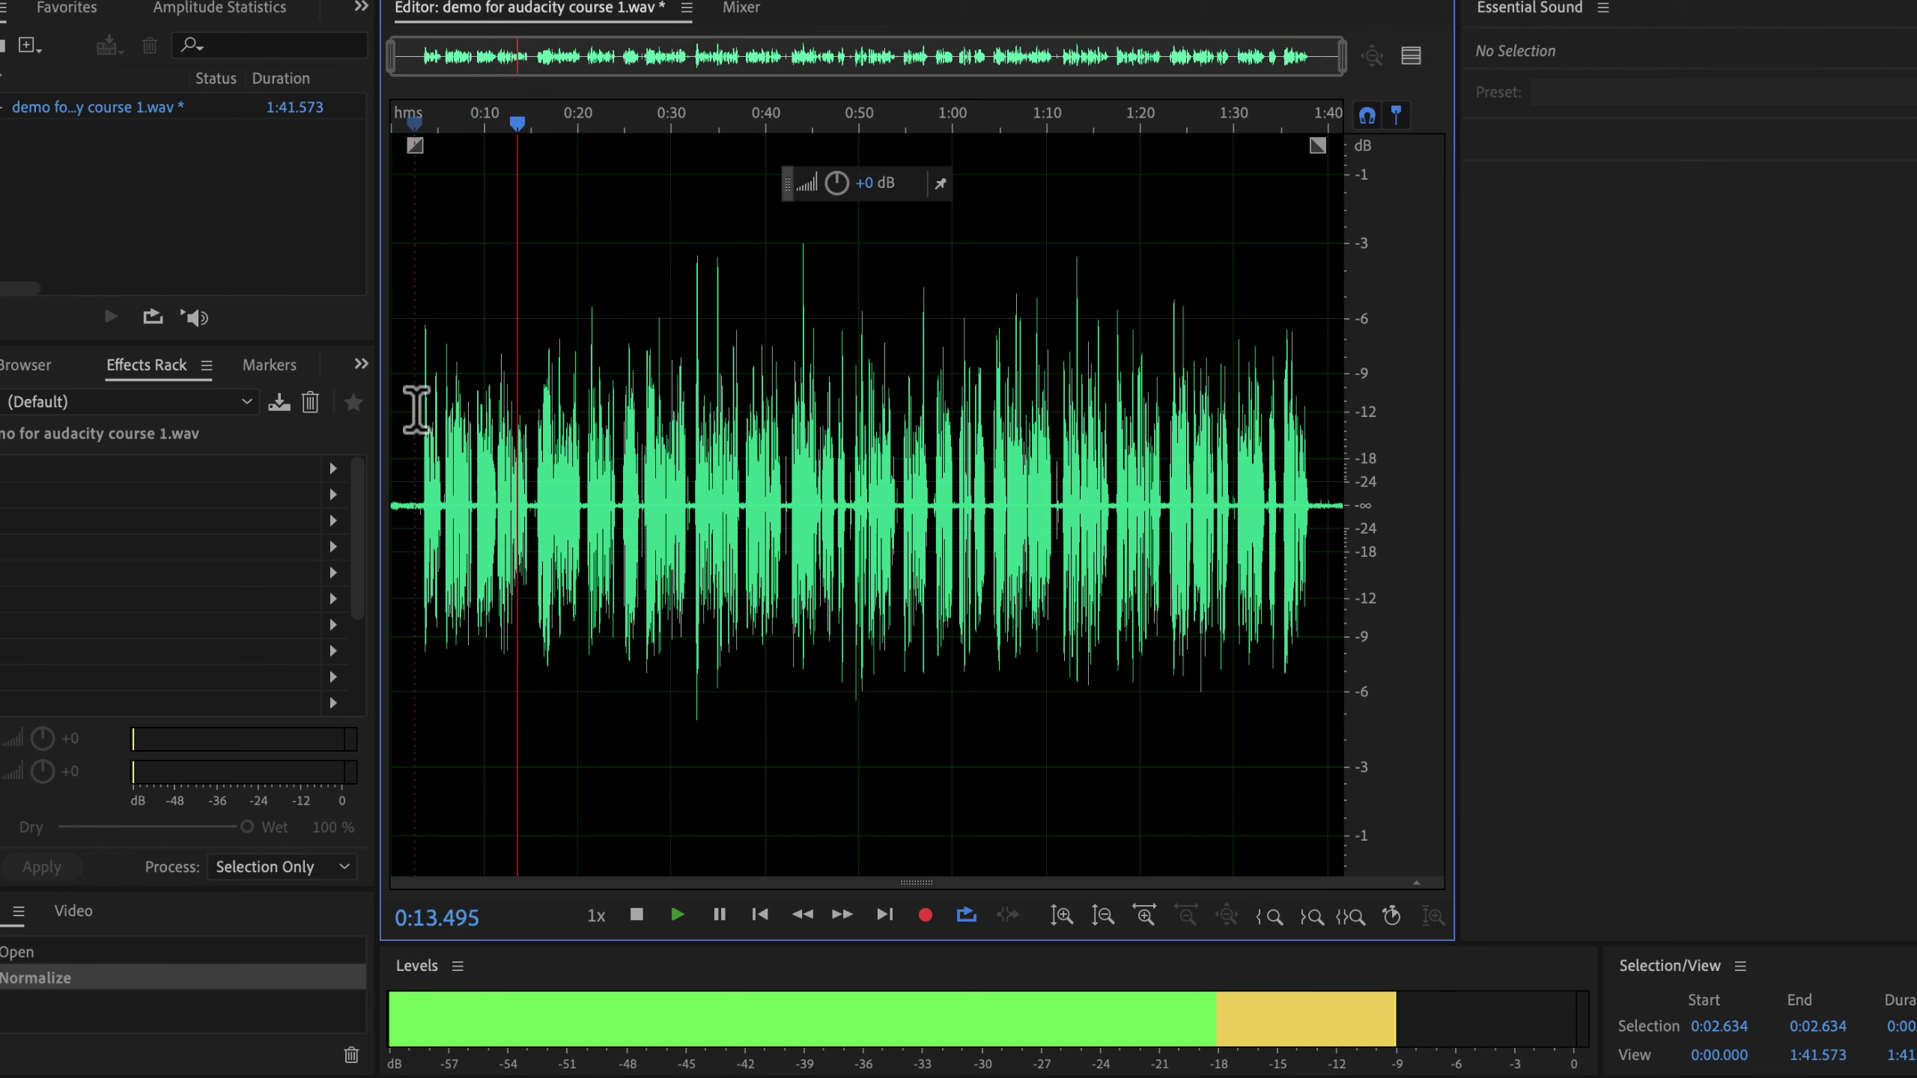
key(space)
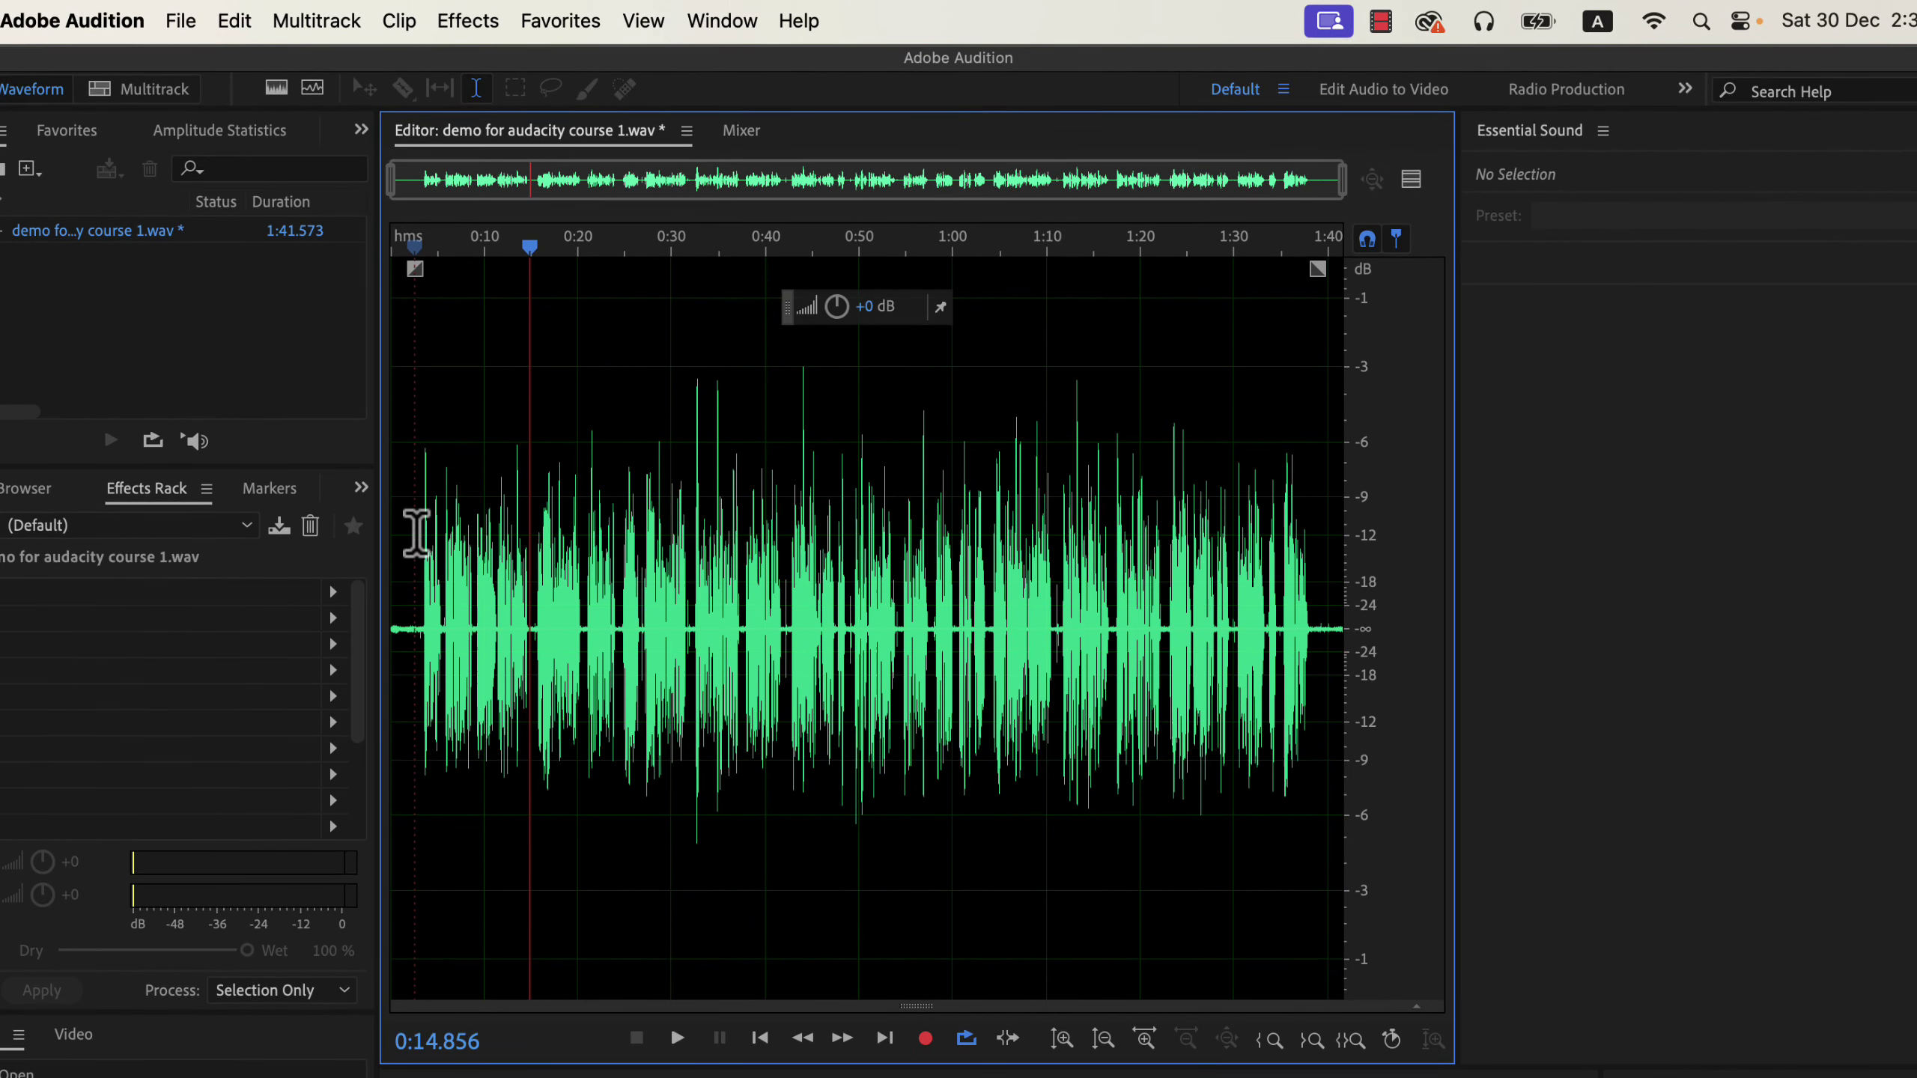
Step: Open the DeNoise effect from the noise reduction and restoration effects
click(468, 21)
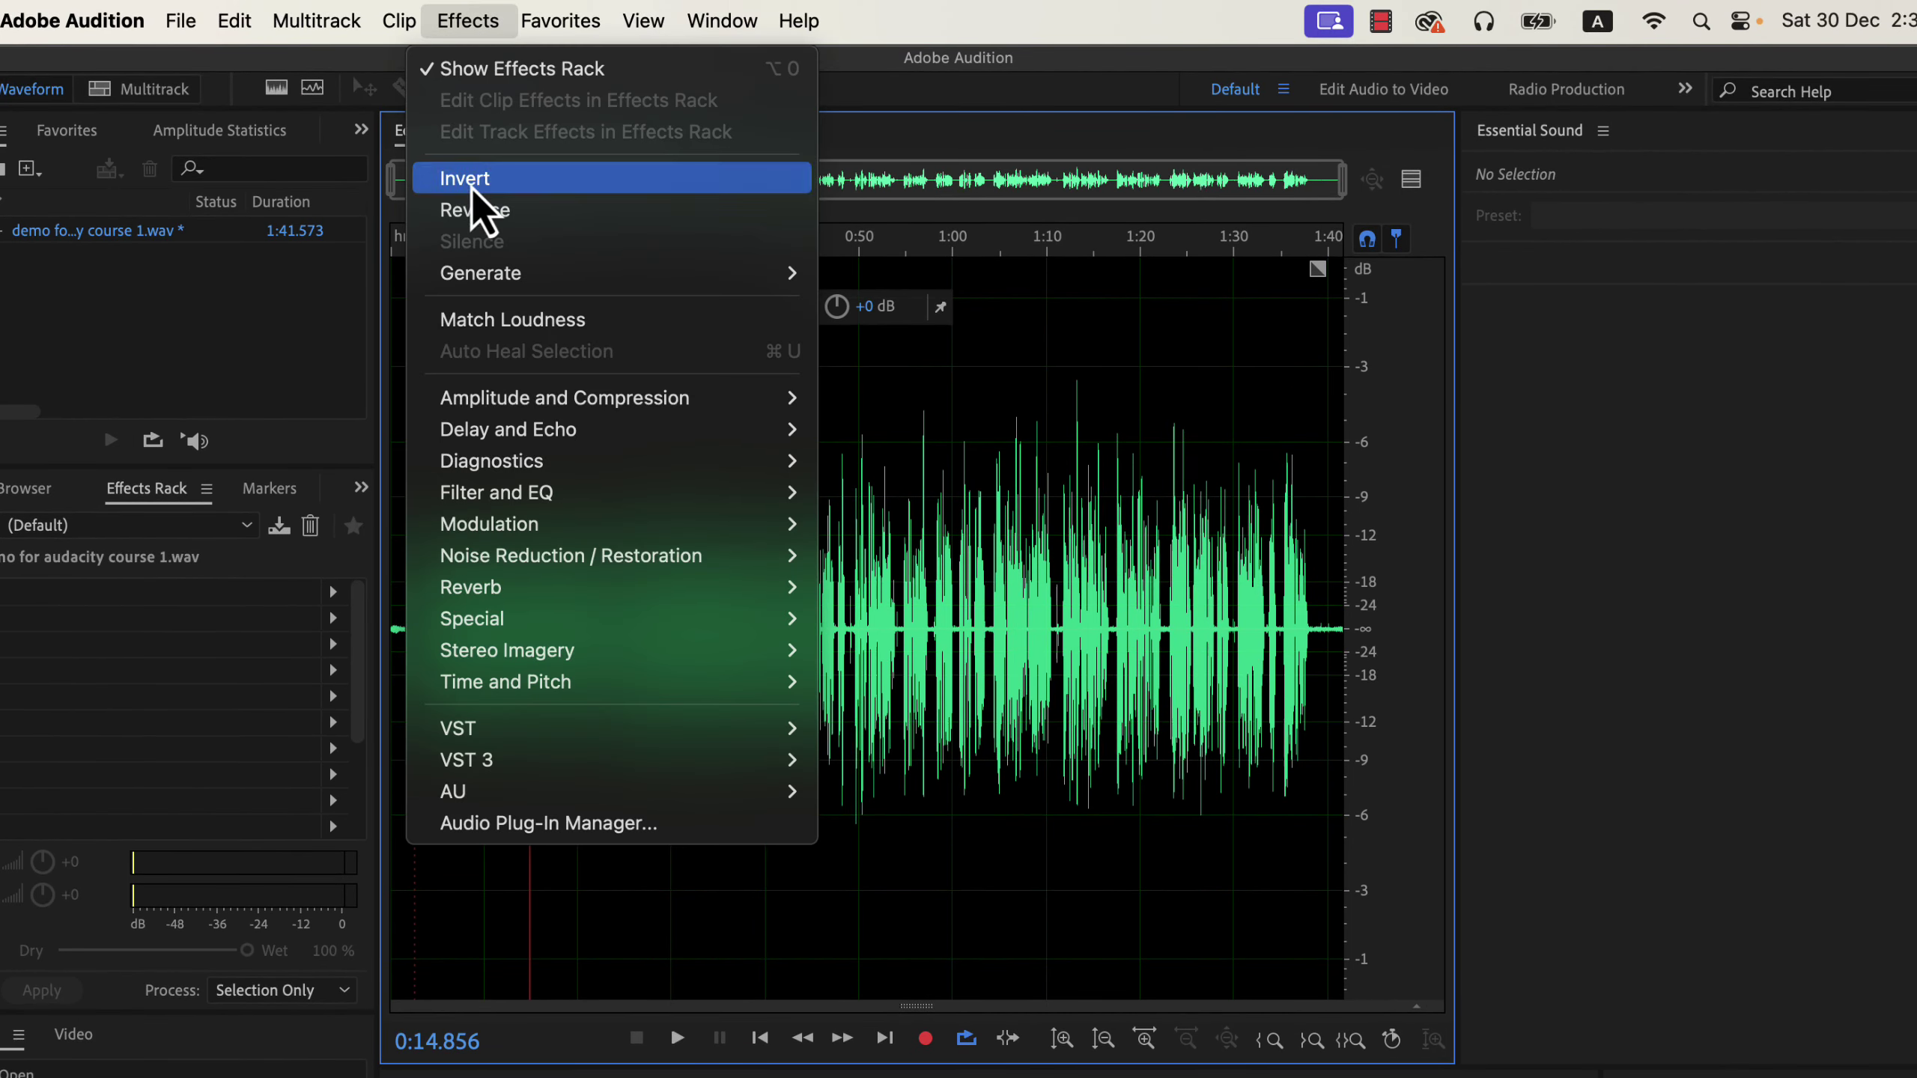
mouse_move(491, 555)
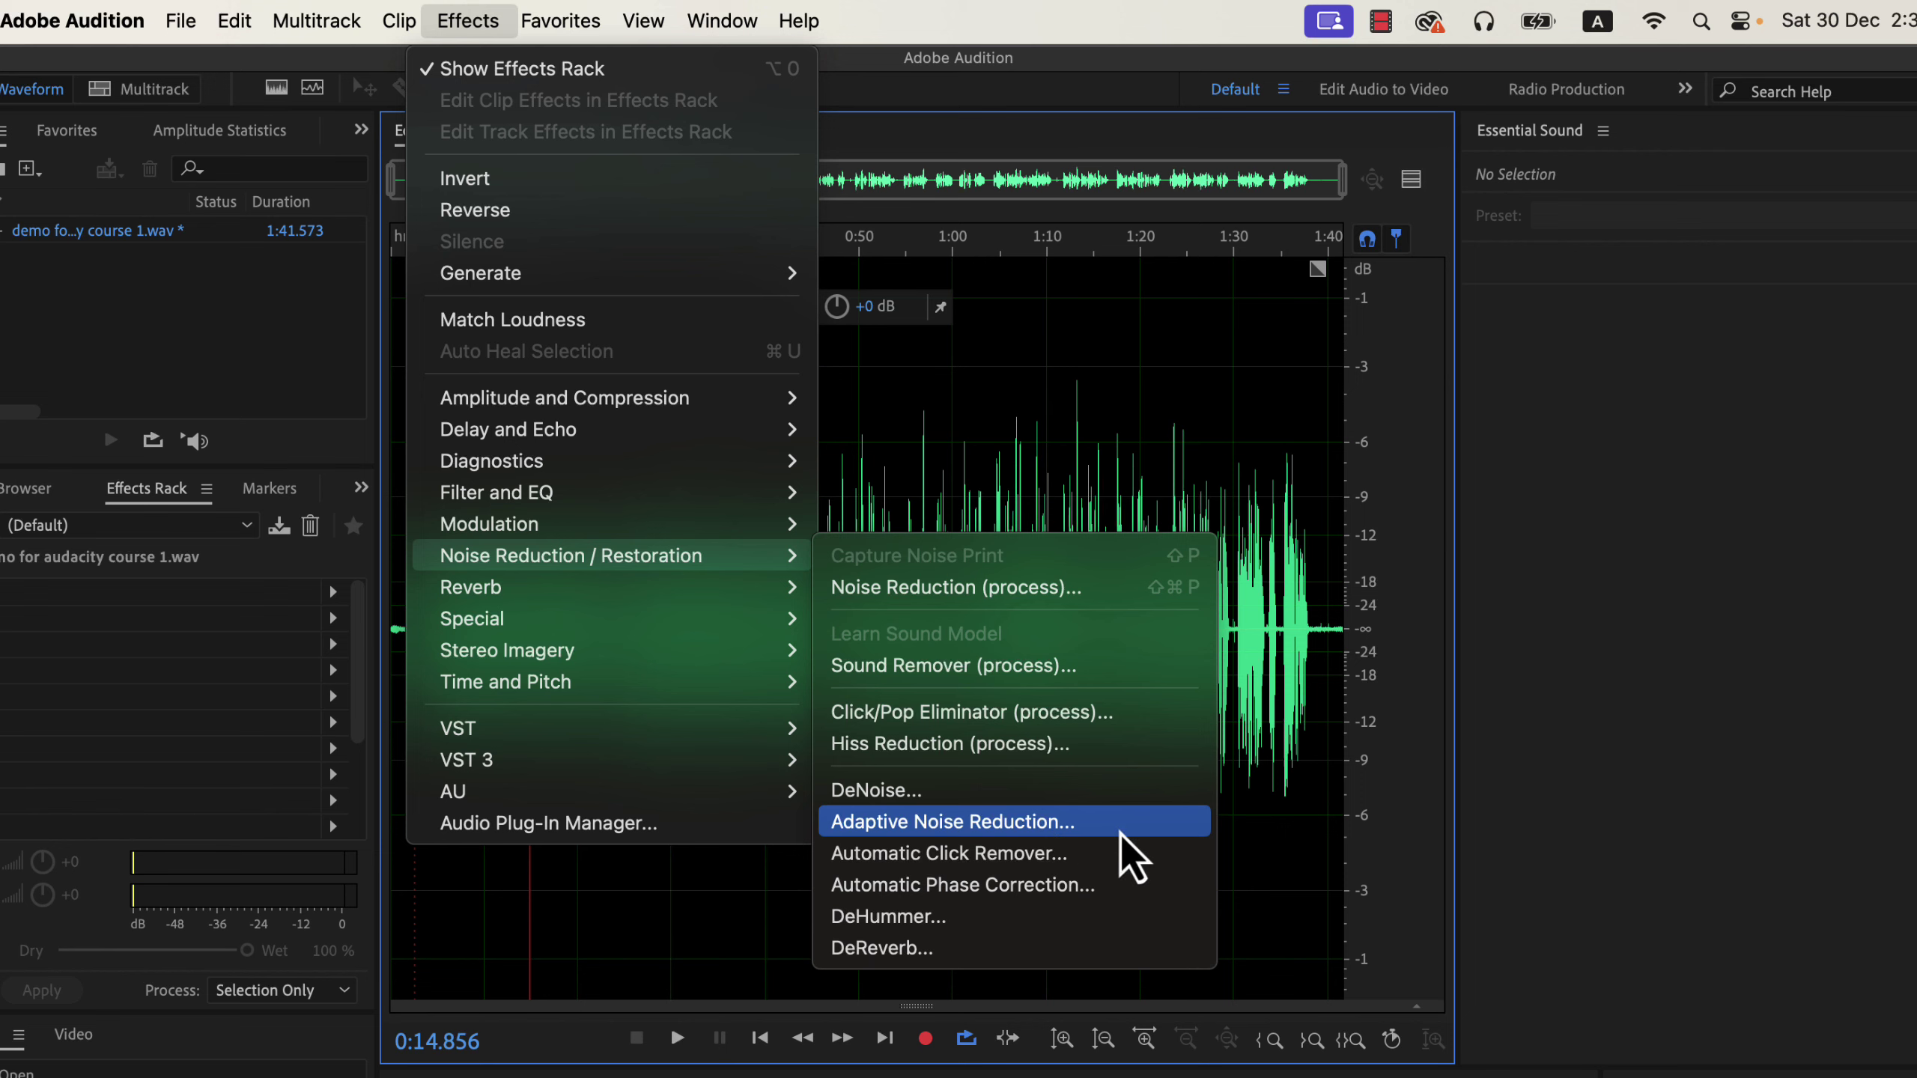
click(1090, 798)
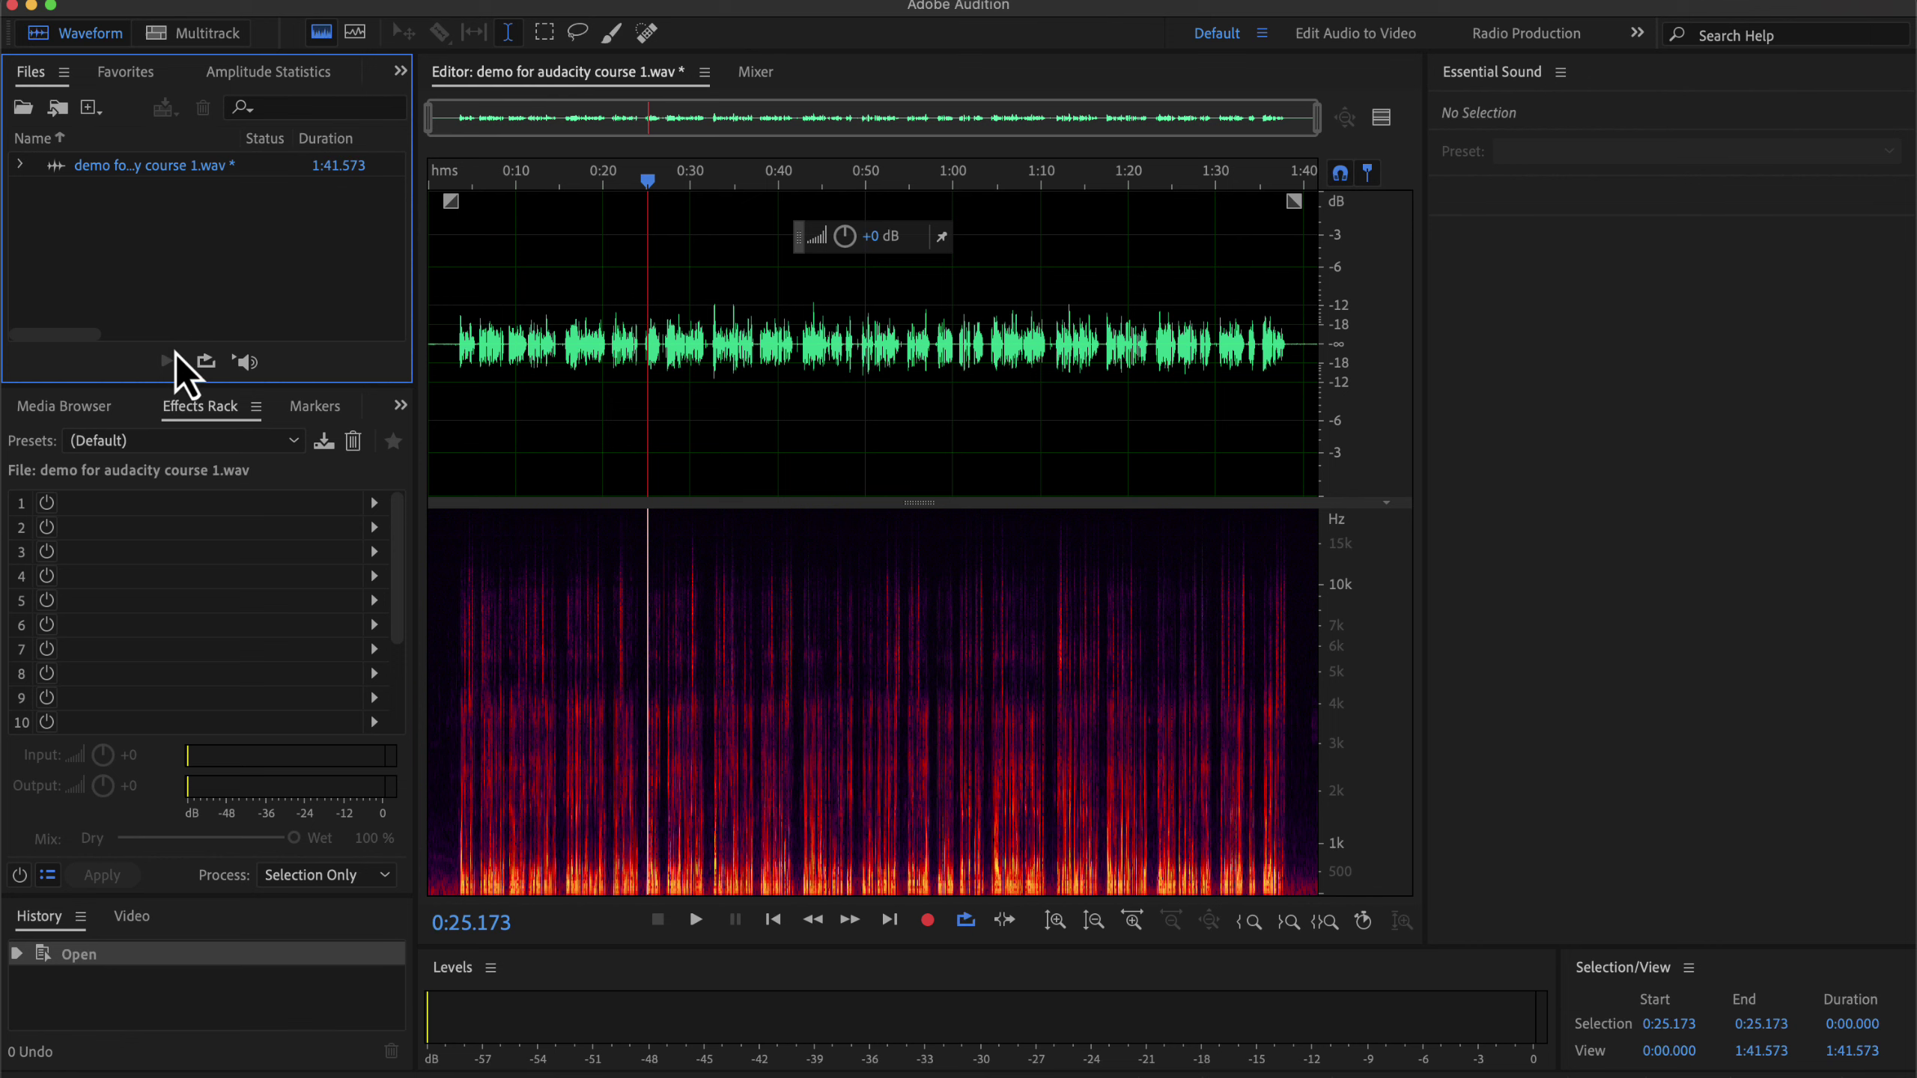
Step: Load the Clear Voice preset in the Effects Rack and dismiss the real-time playback alert
click(130, 444)
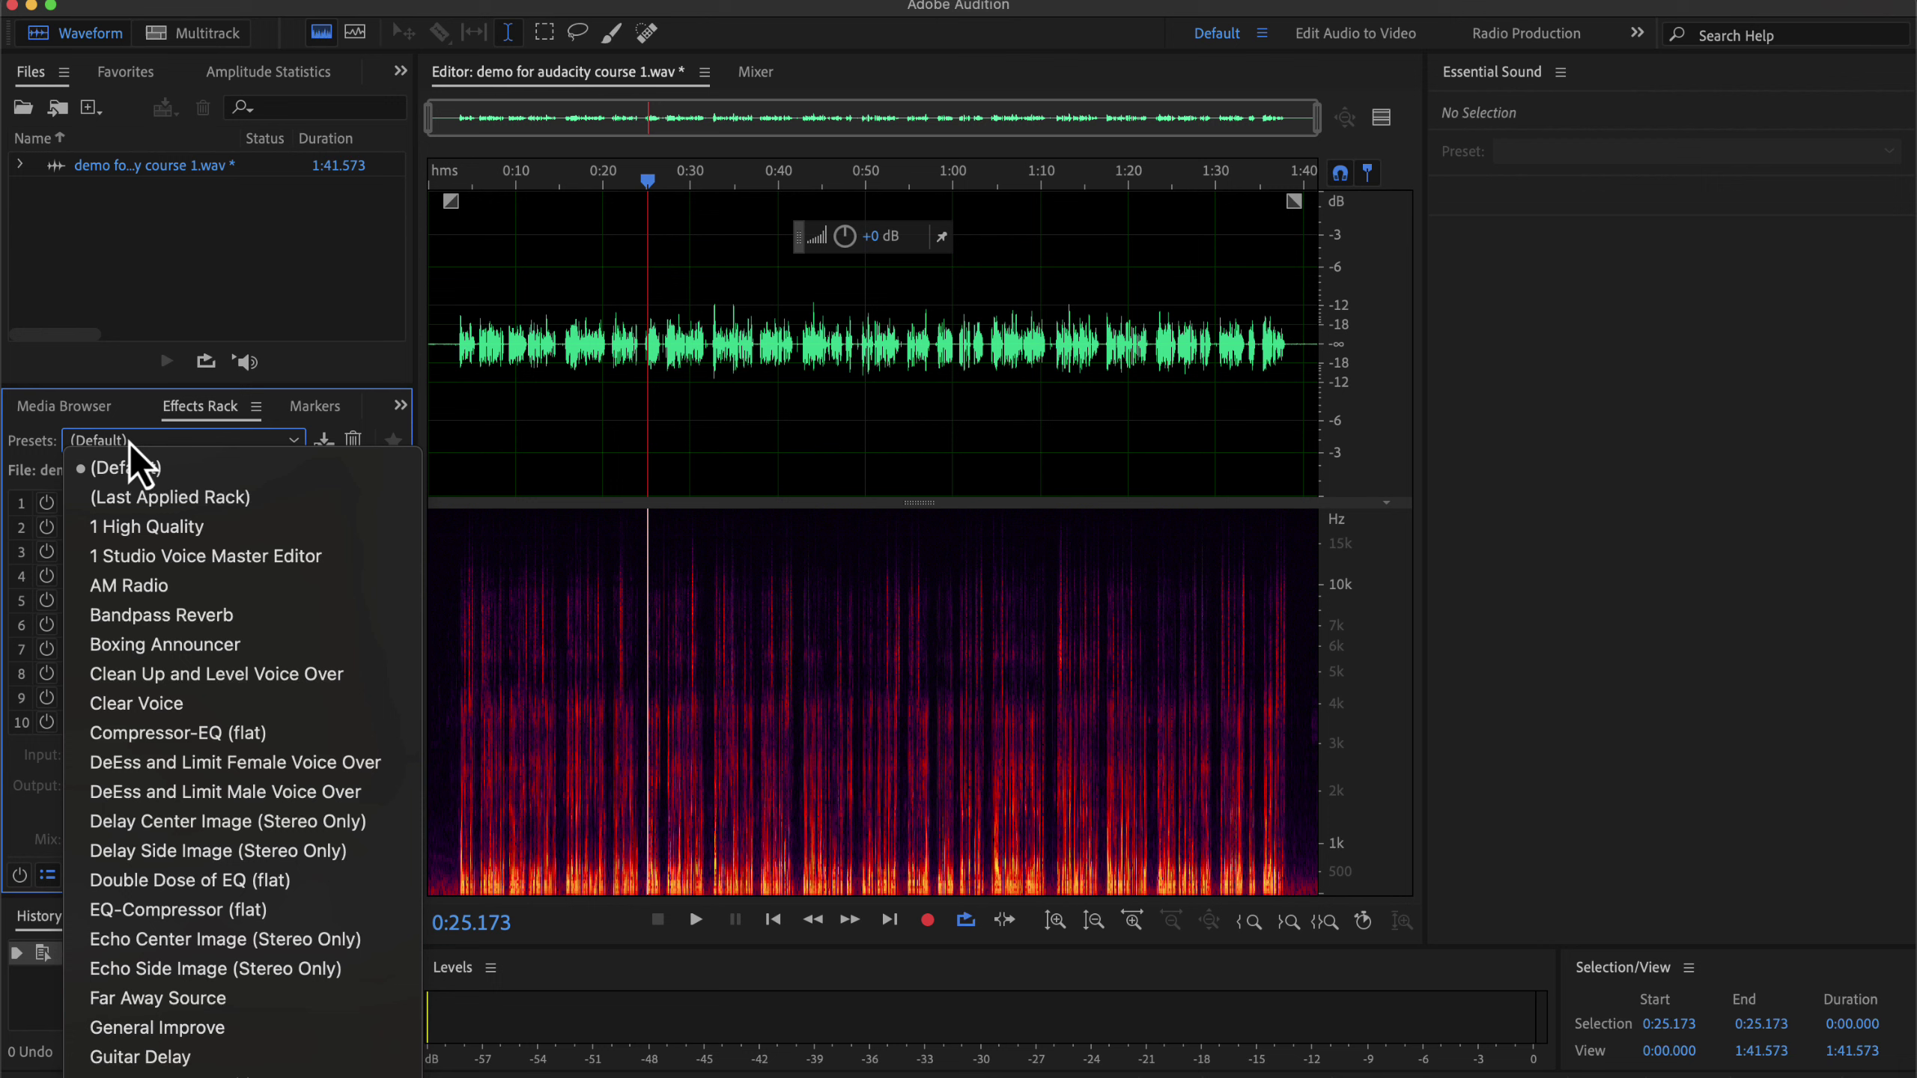
click(197, 706)
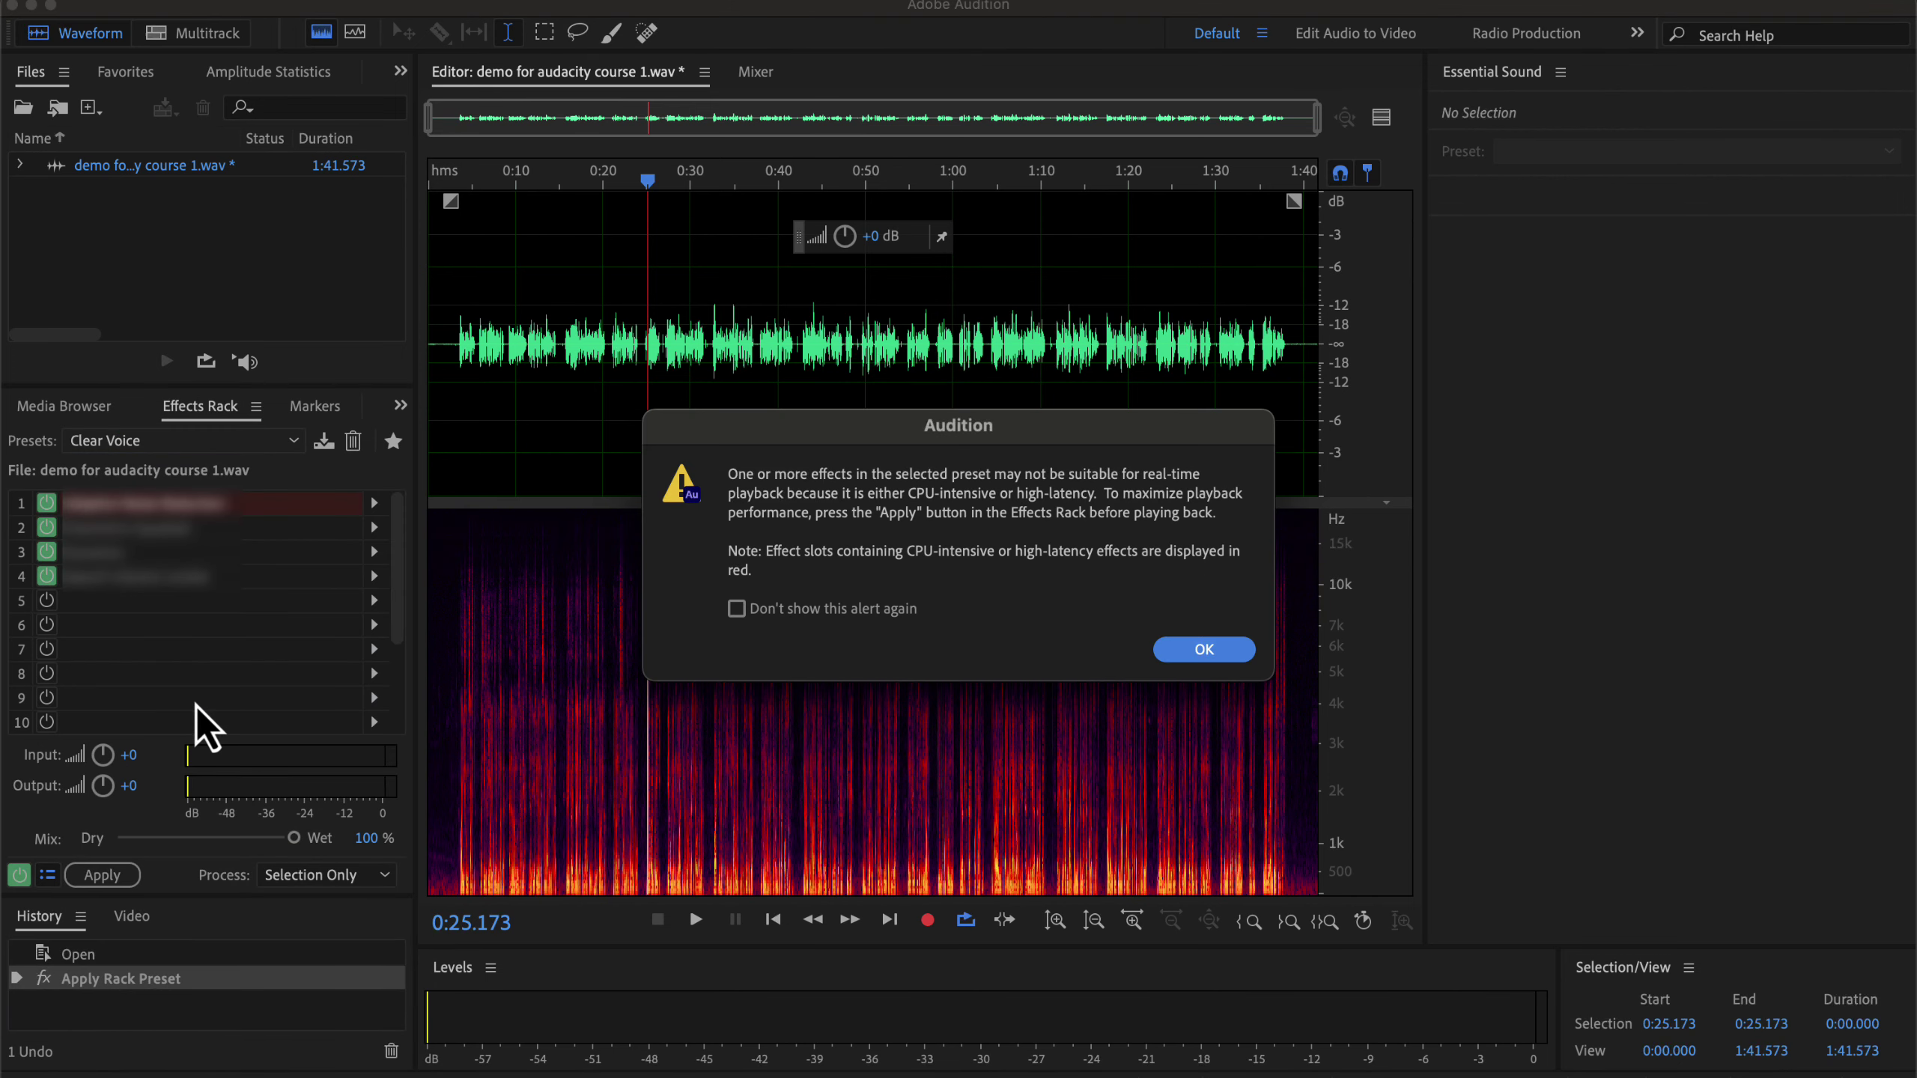
click(1204, 649)
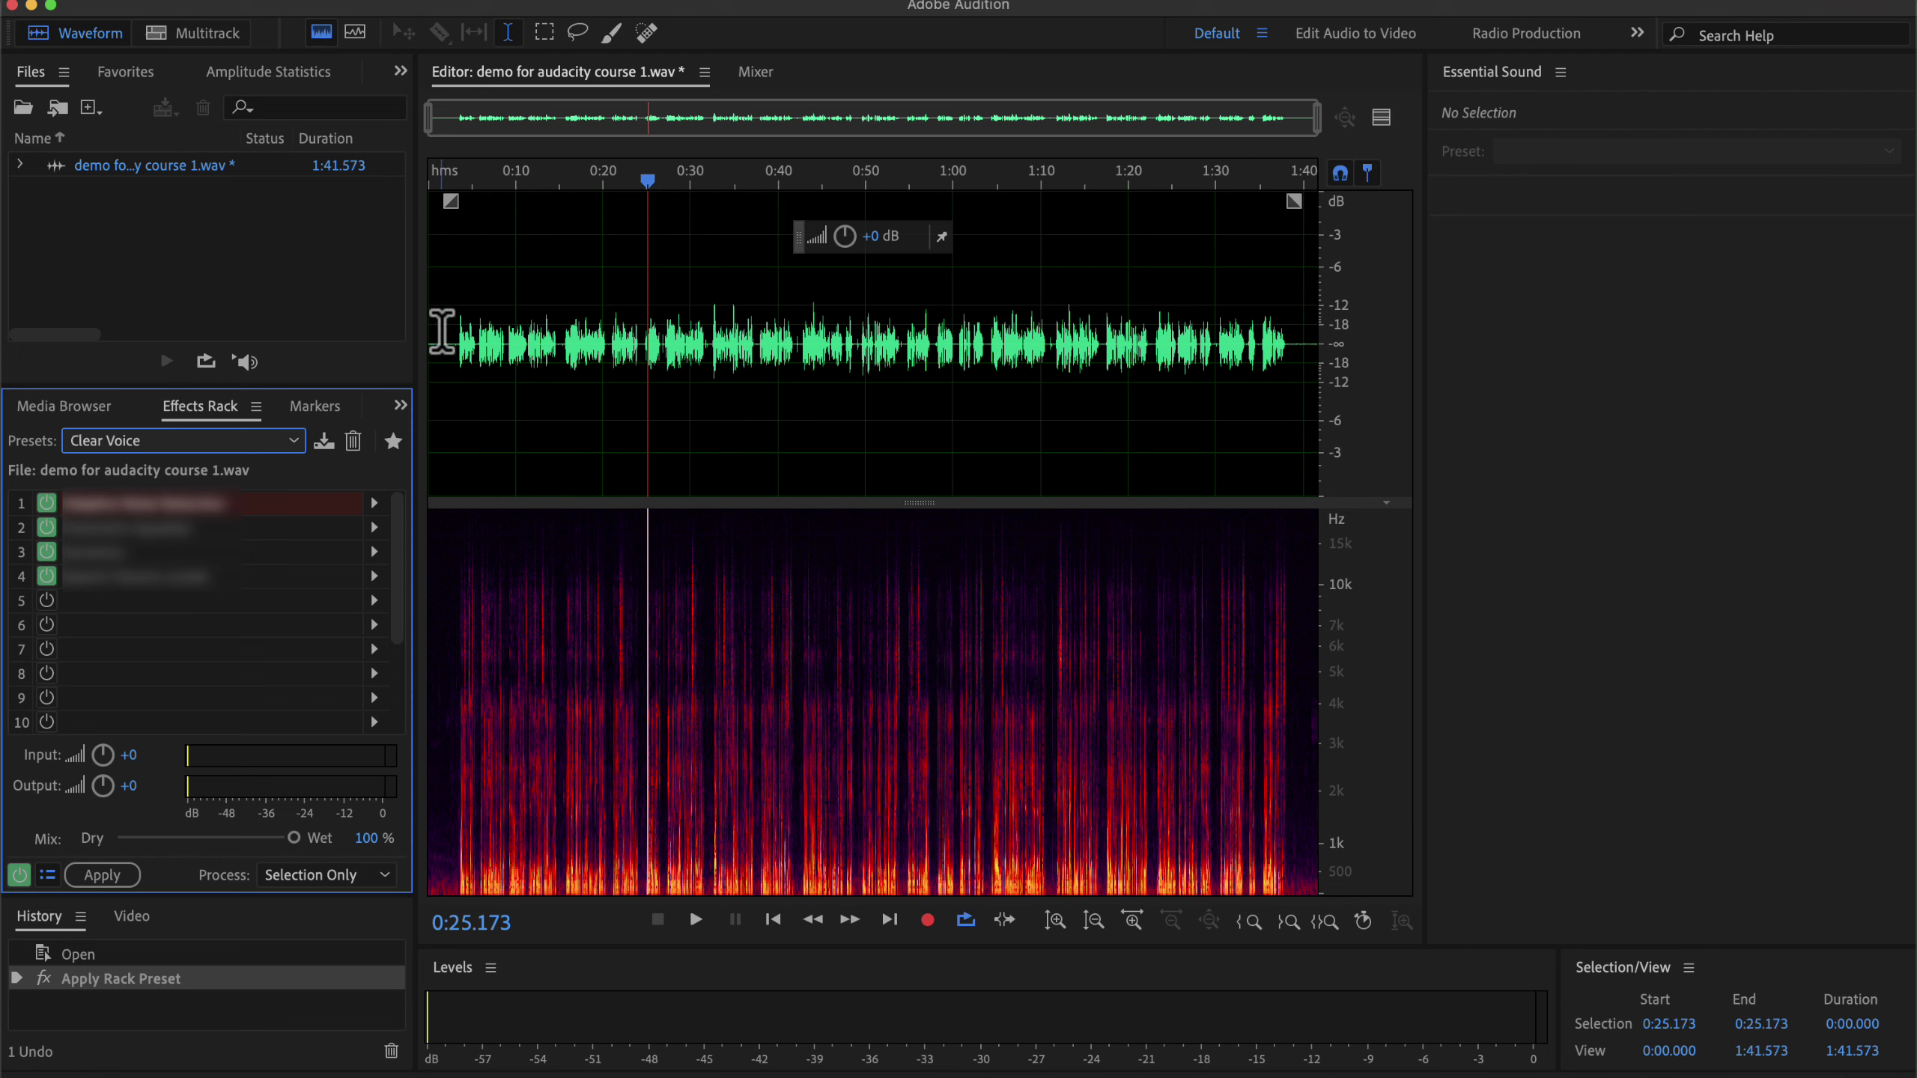
Step: Play the recording from near its start, switching between the opened state and the applied rack preset to compare original and processed sound
click(438, 333)
key(space)
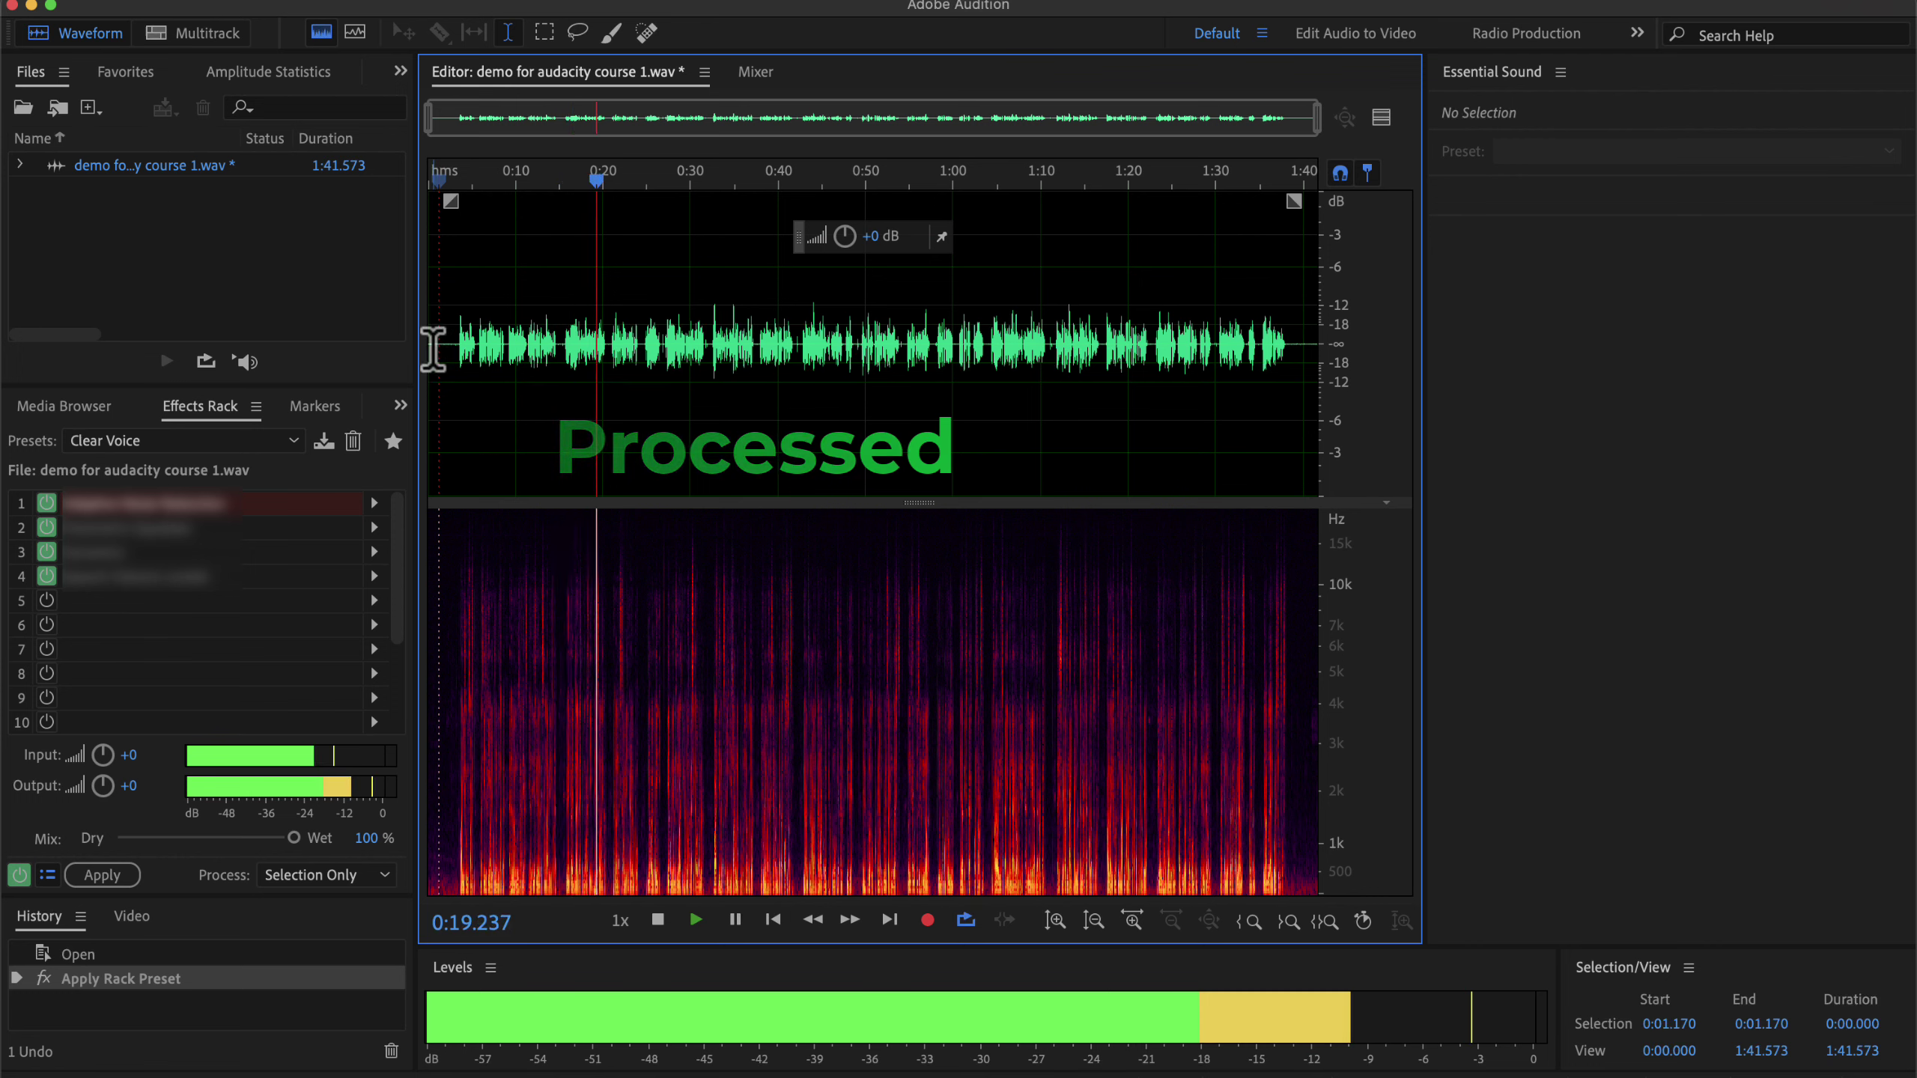
click(91, 962)
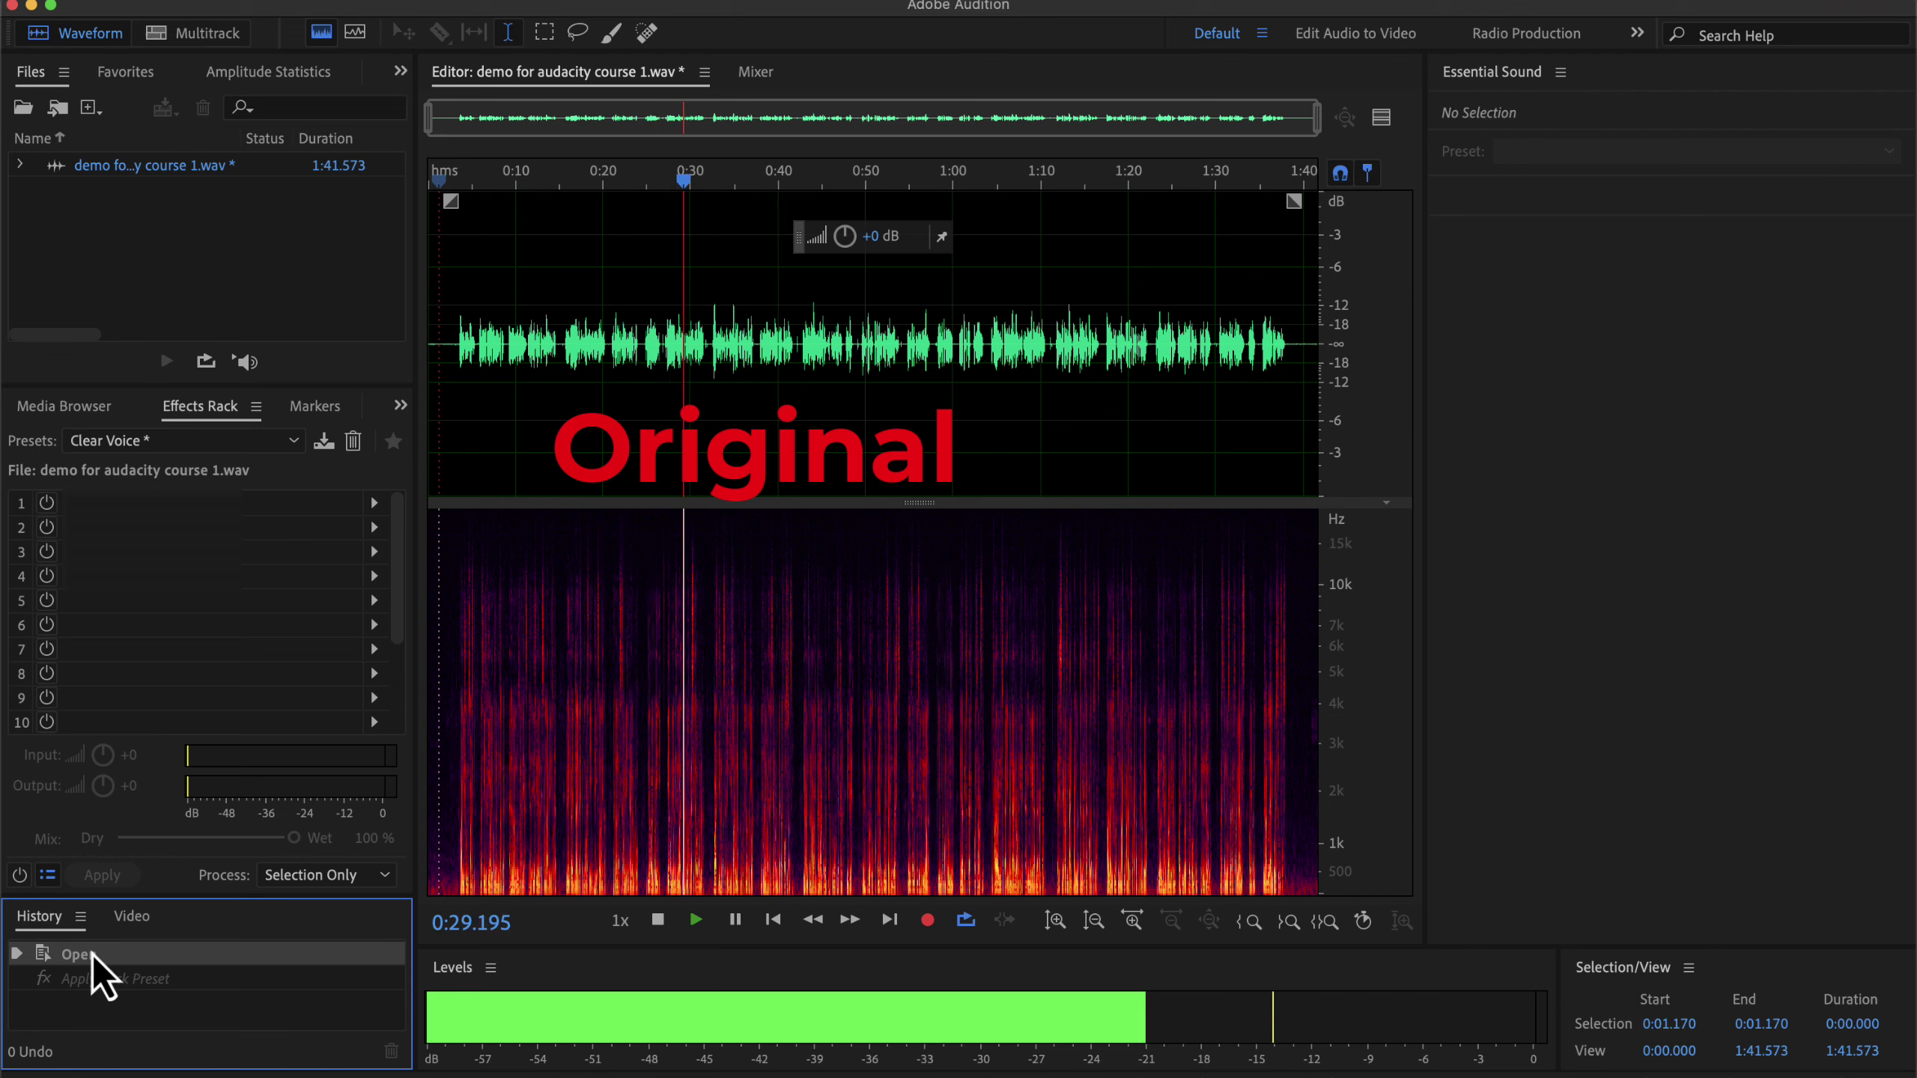
click(91, 981)
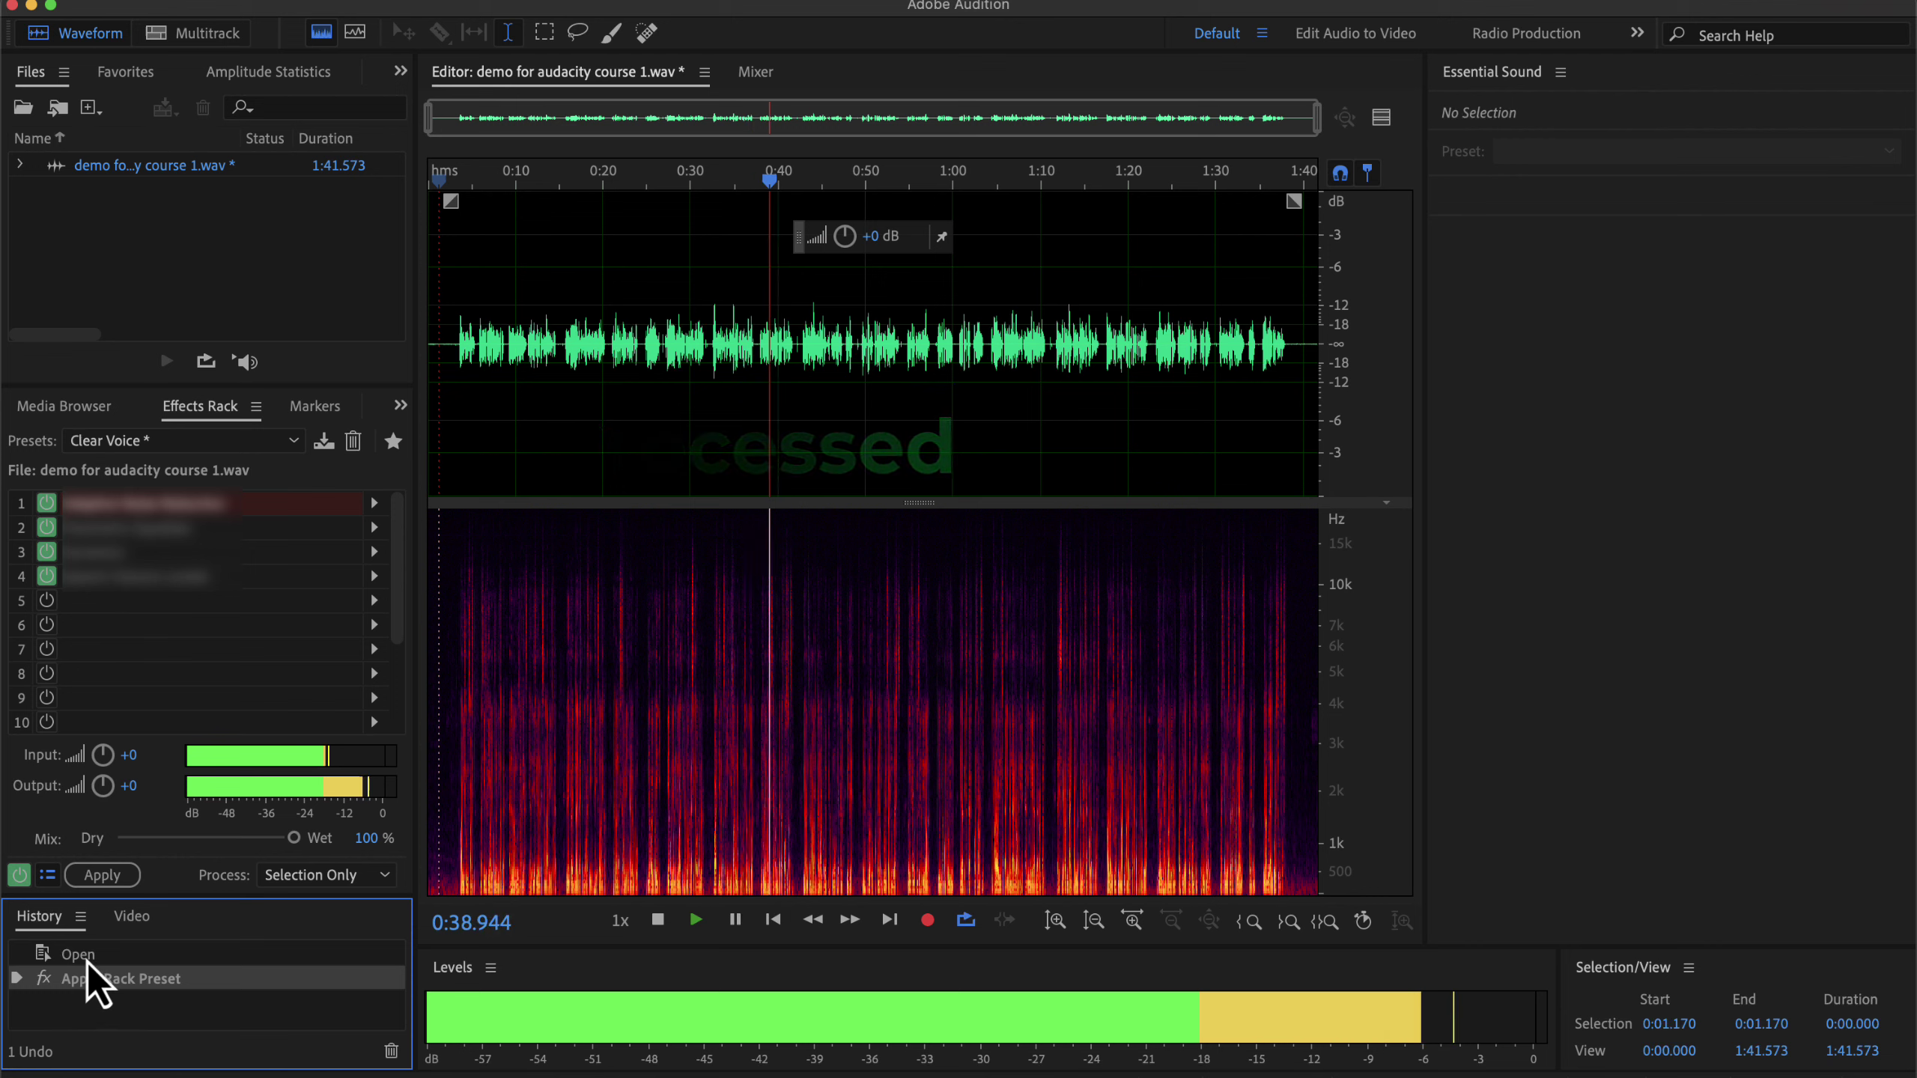
click(87, 959)
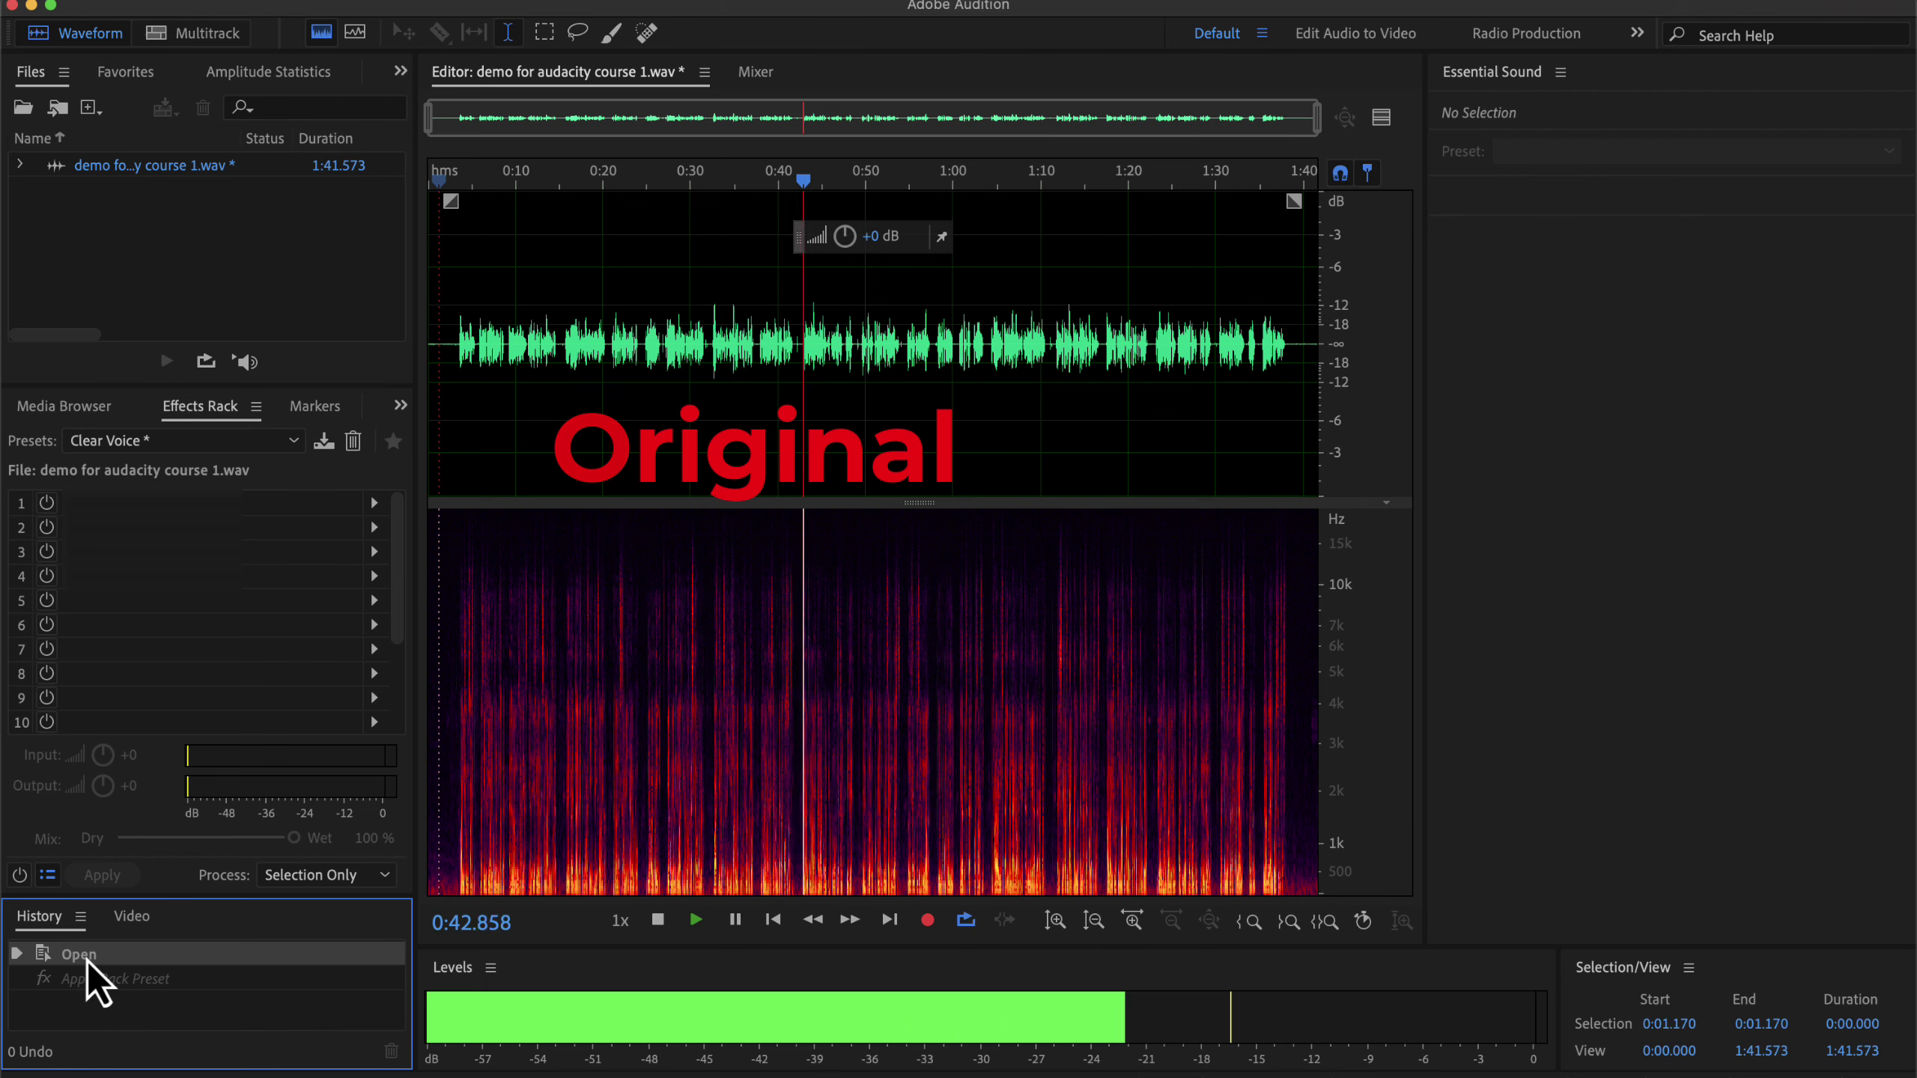
click(91, 988)
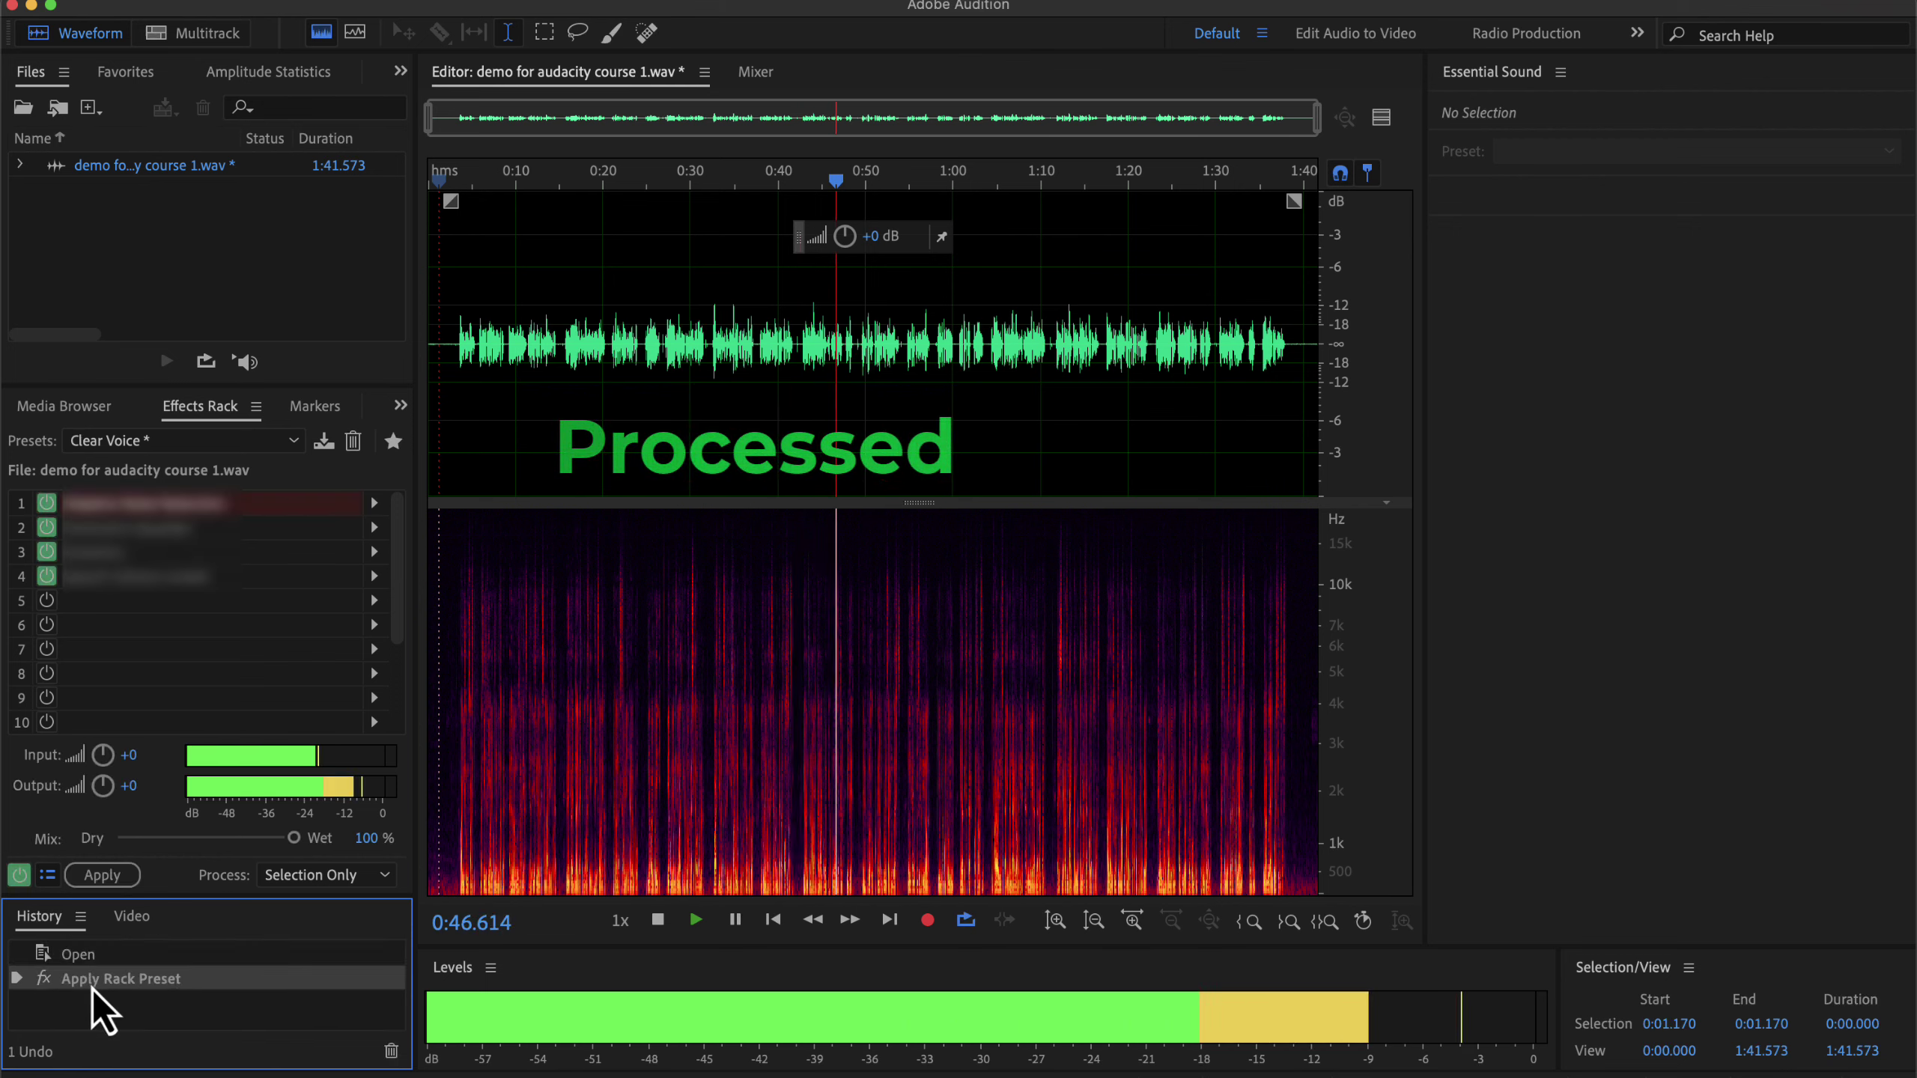
key(space)
Step: Switch to Chrome and review the Adobe Audition Presets for Voice Over page, highlighting the paragraph about the free demo
key(ctrl+Right)
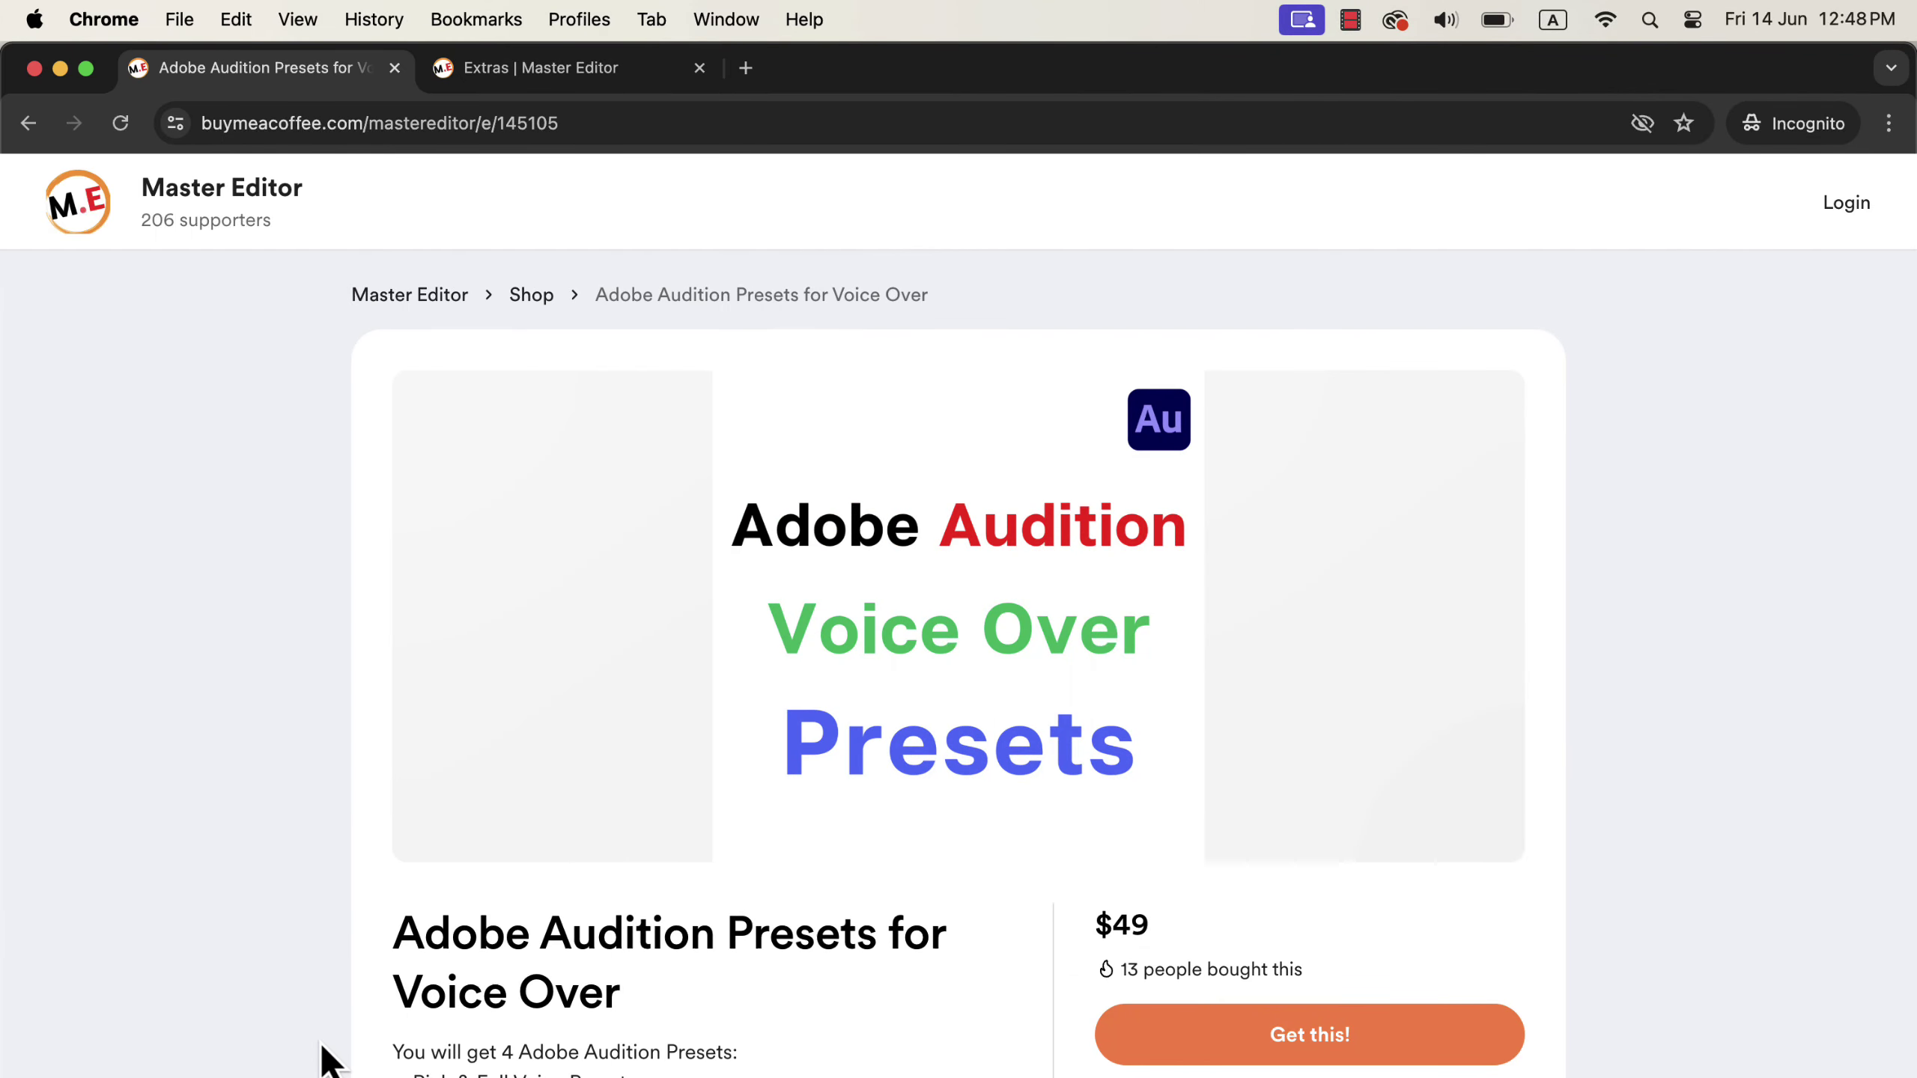
scroll(329, 1060, down, 5)
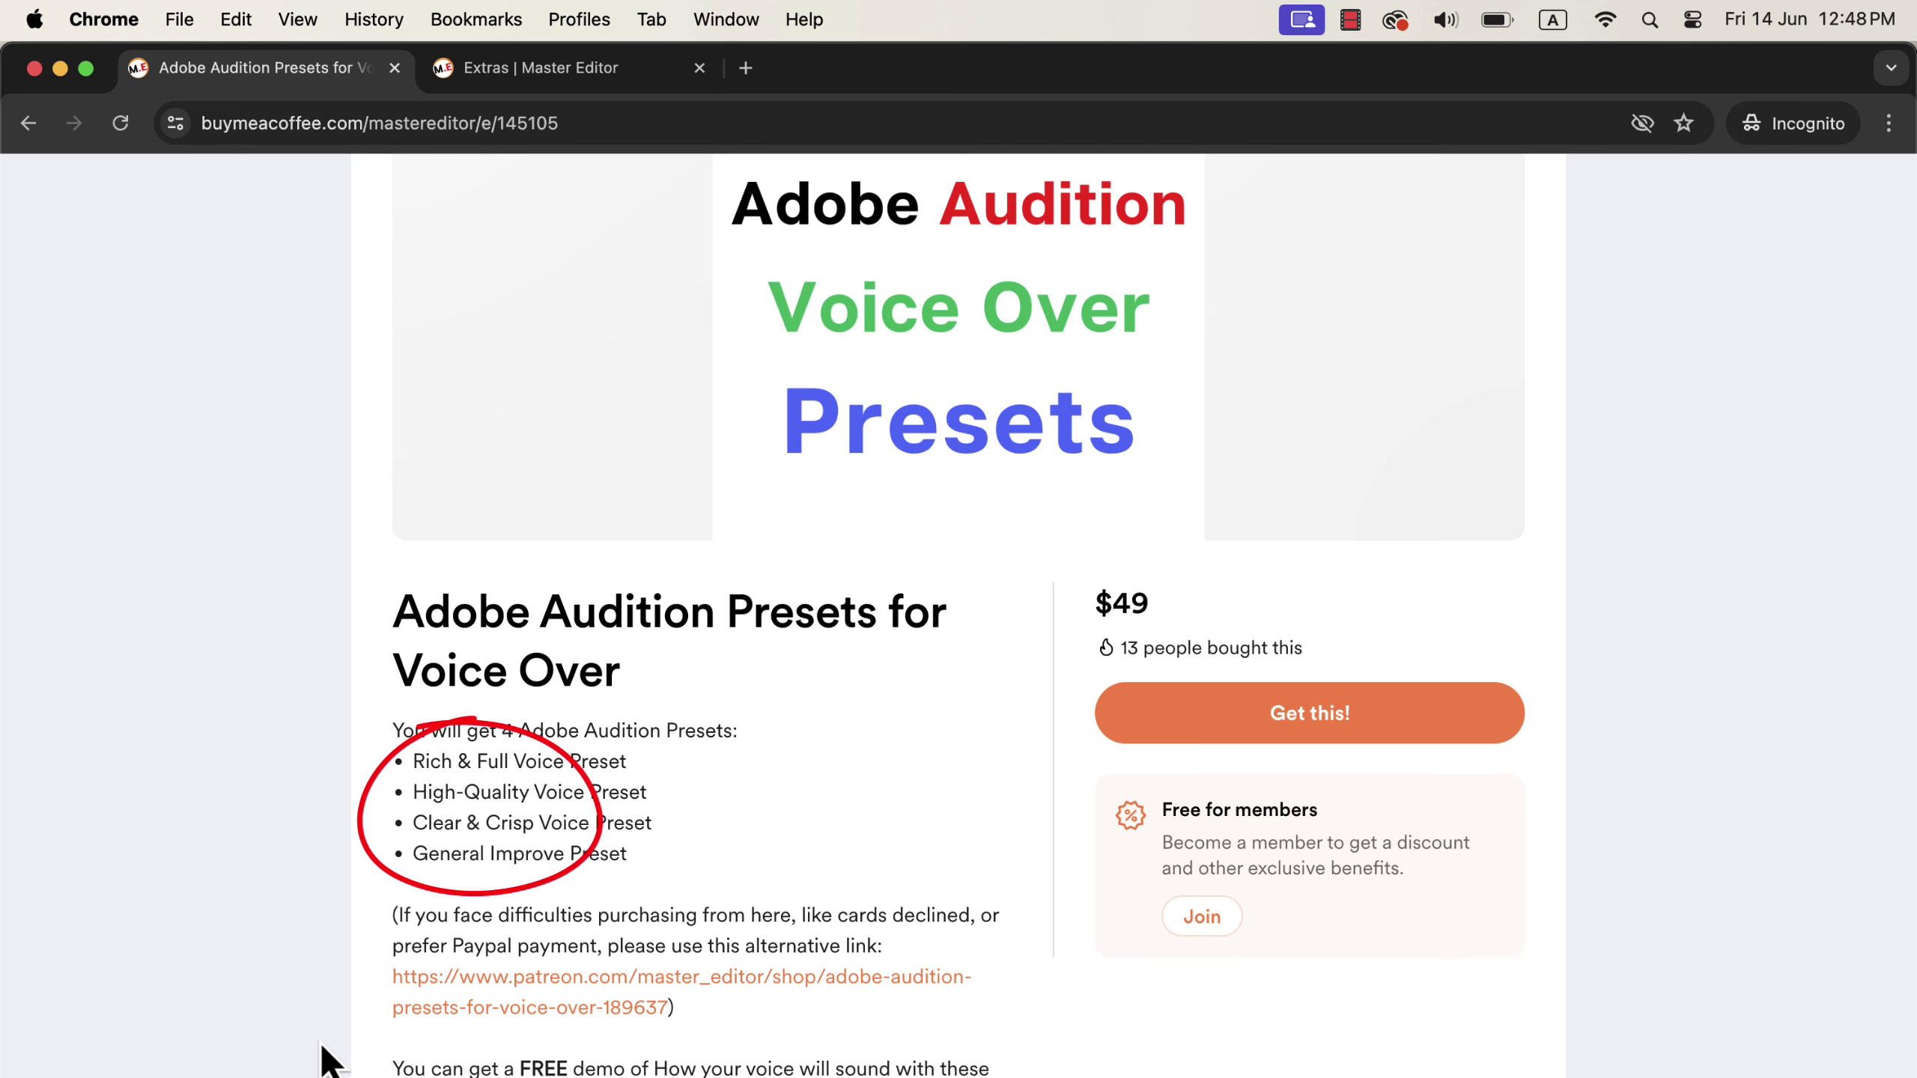
scroll(329, 1061, down, 5)
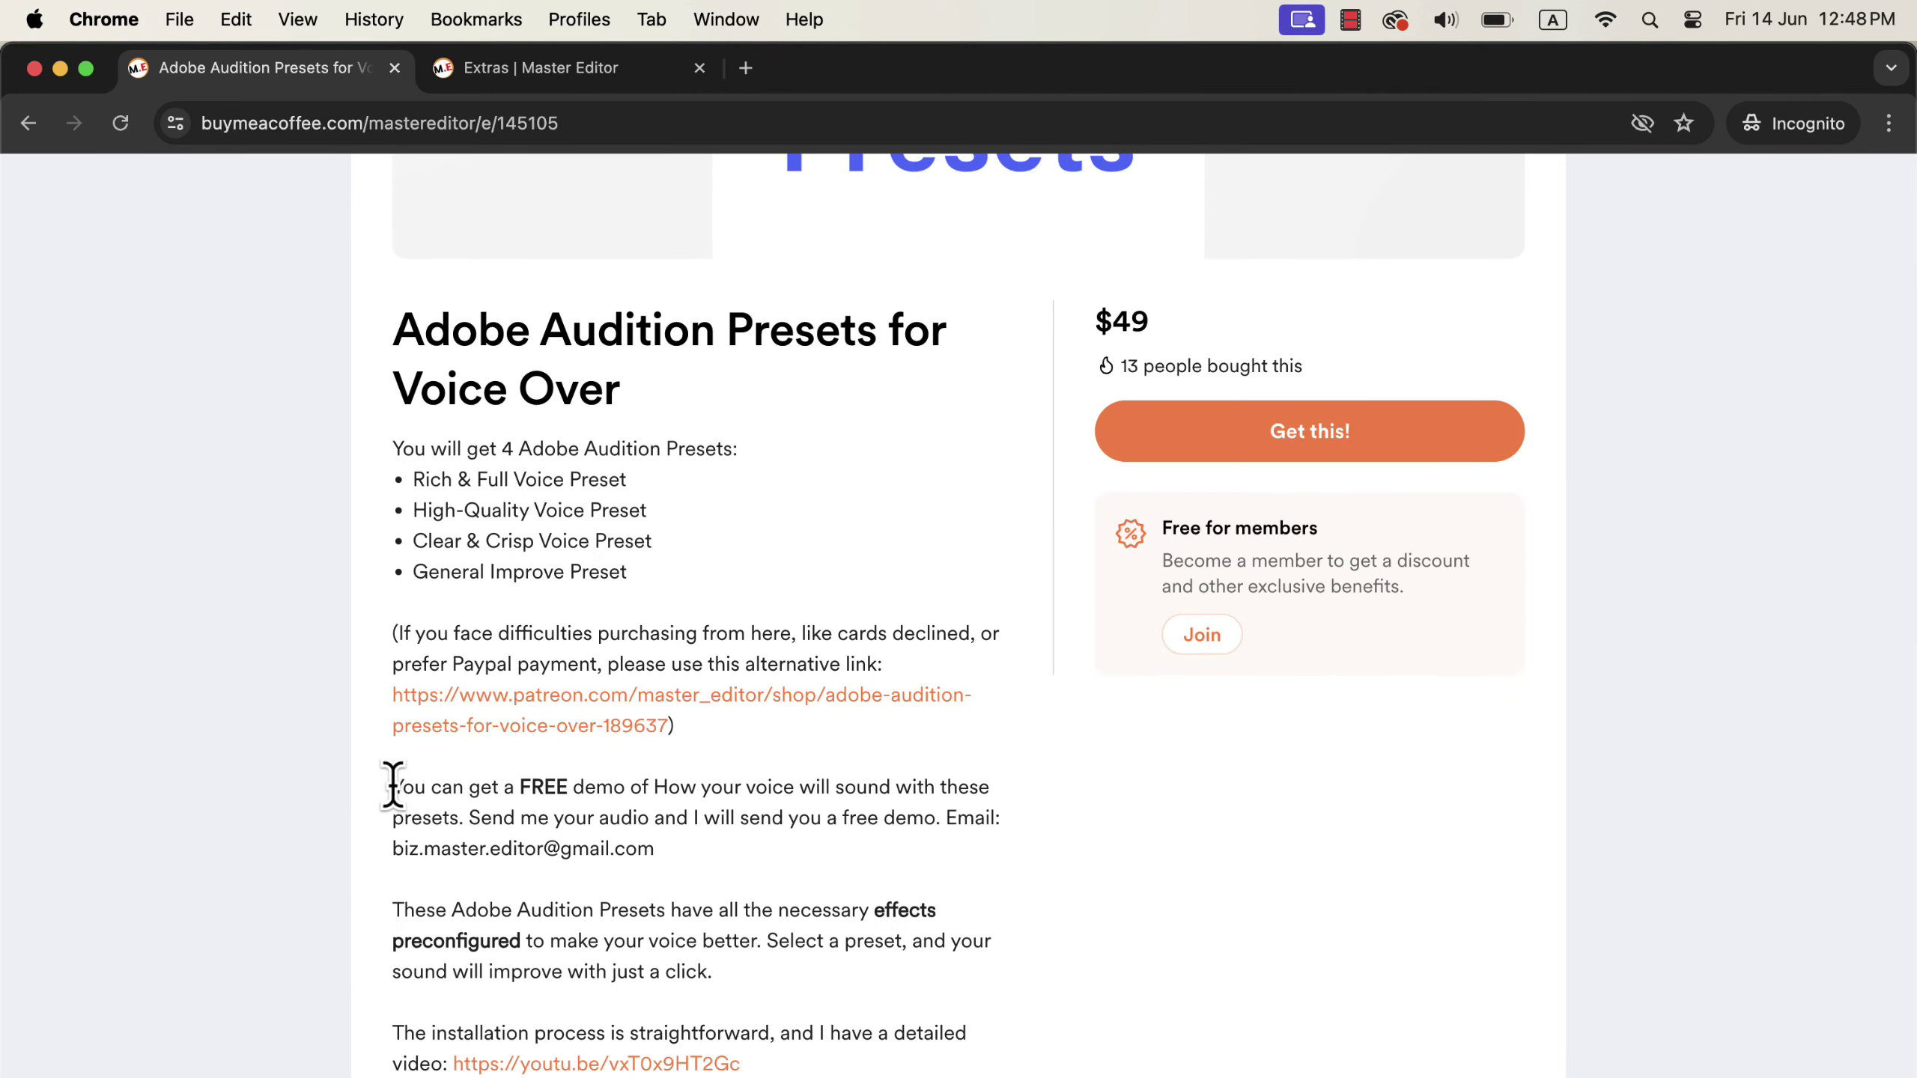
drag(394, 788, 673, 877)
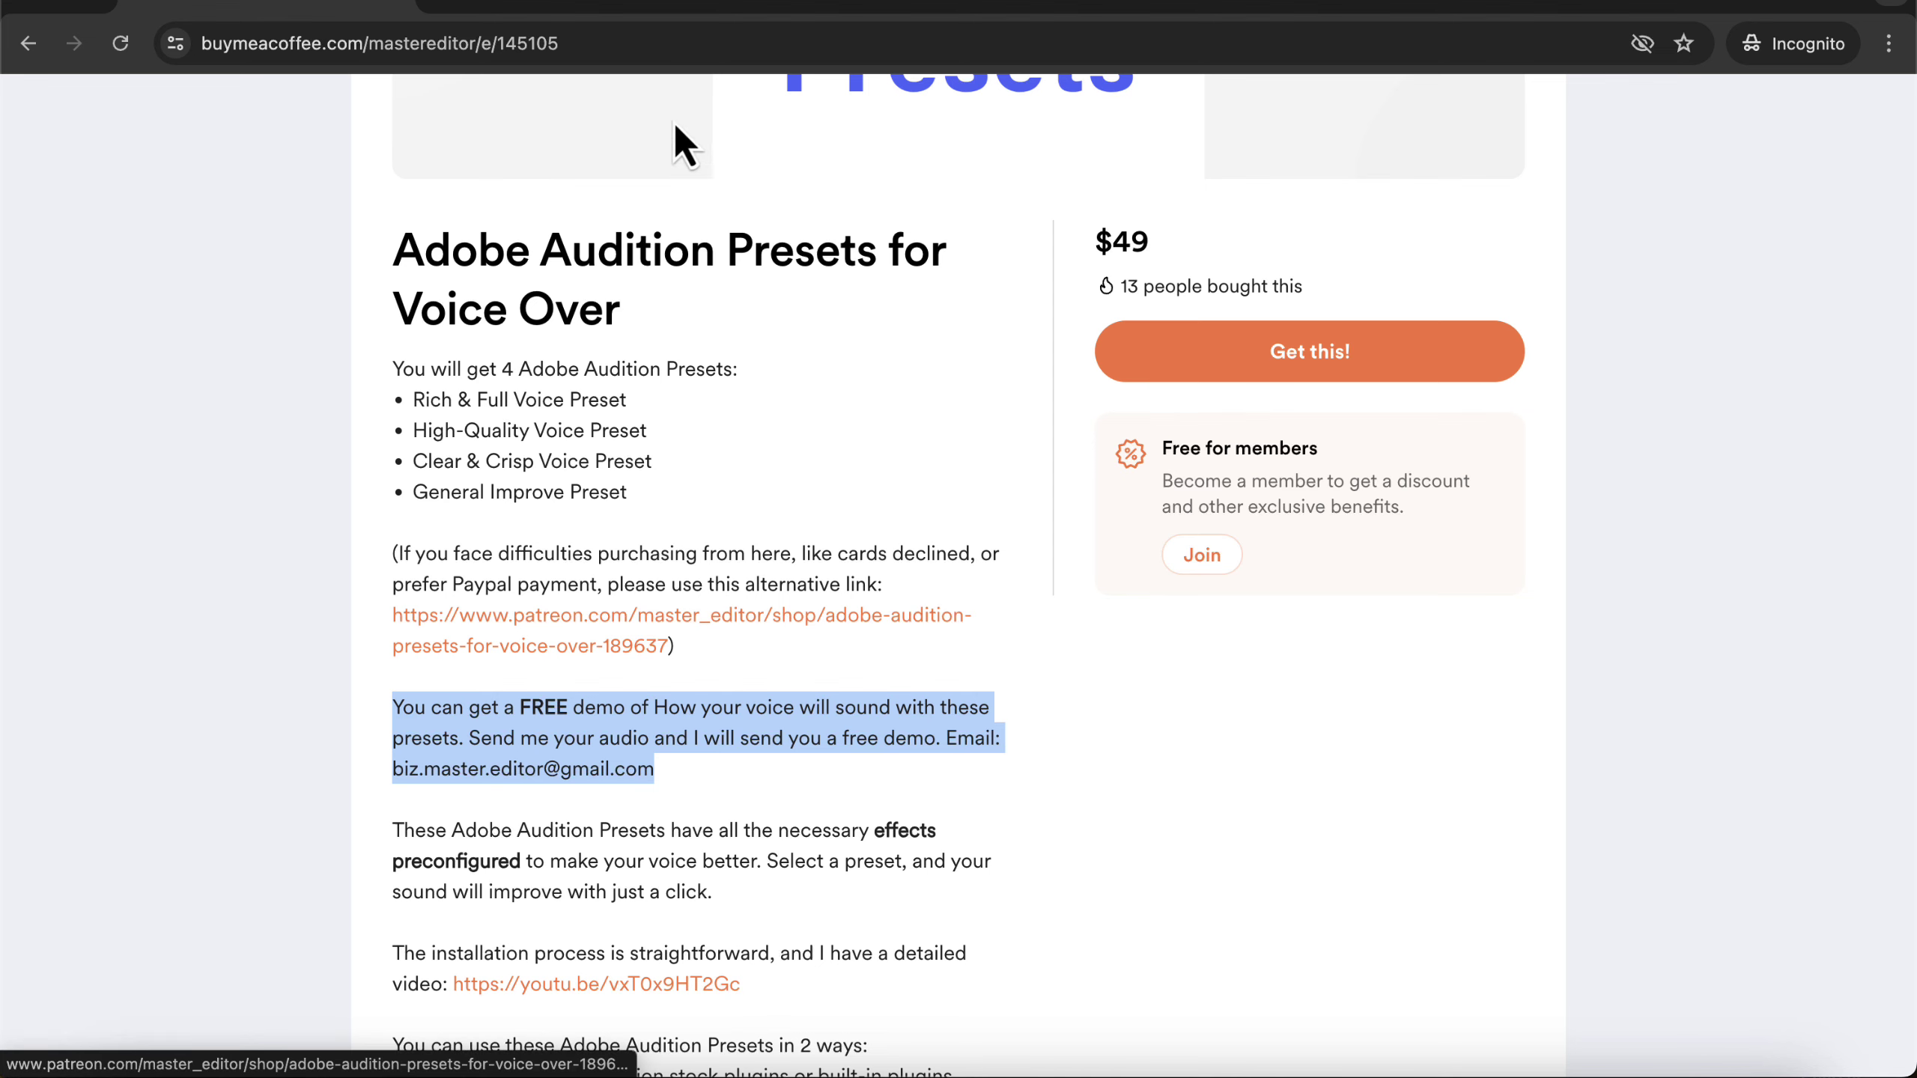
Step: Review the Adobe Audition Bundle page and its included items, and switch back to Adobe Audition
click(658, 9)
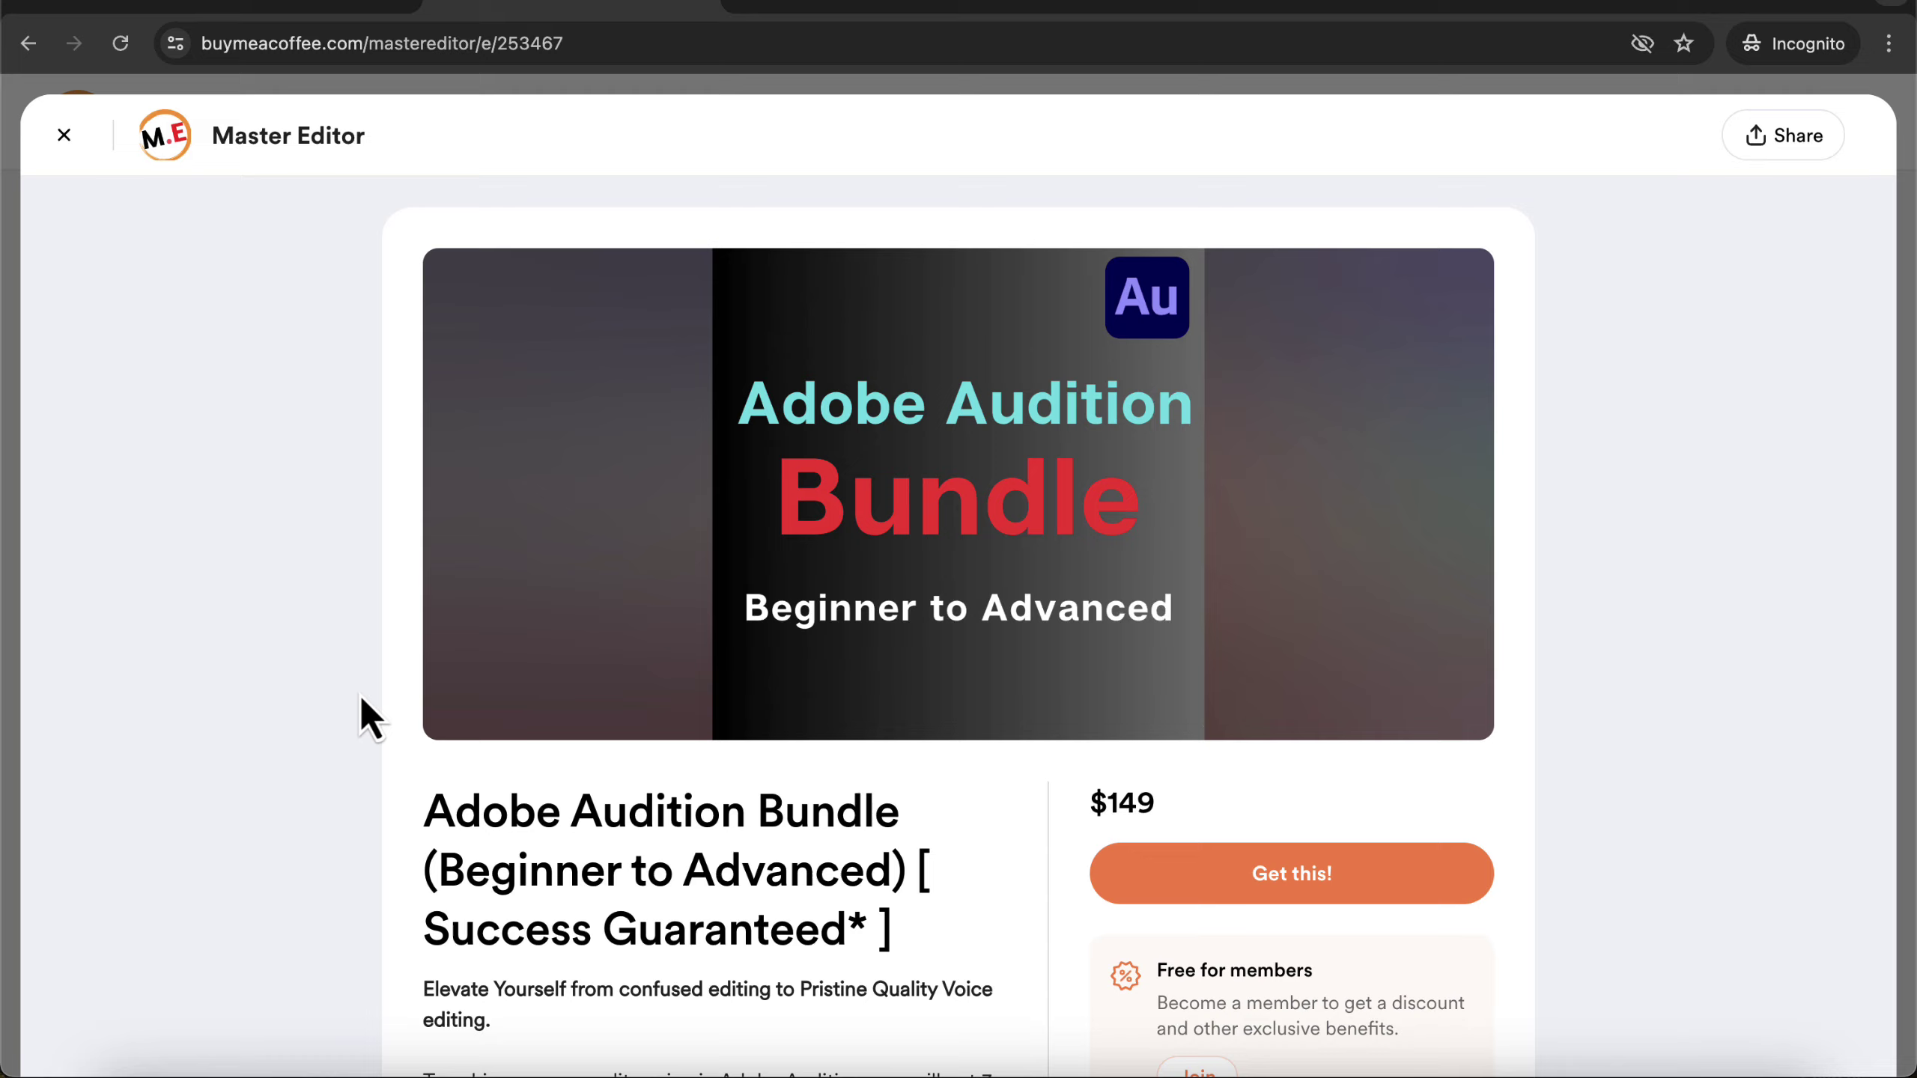
scroll(348, 717, down, 3)
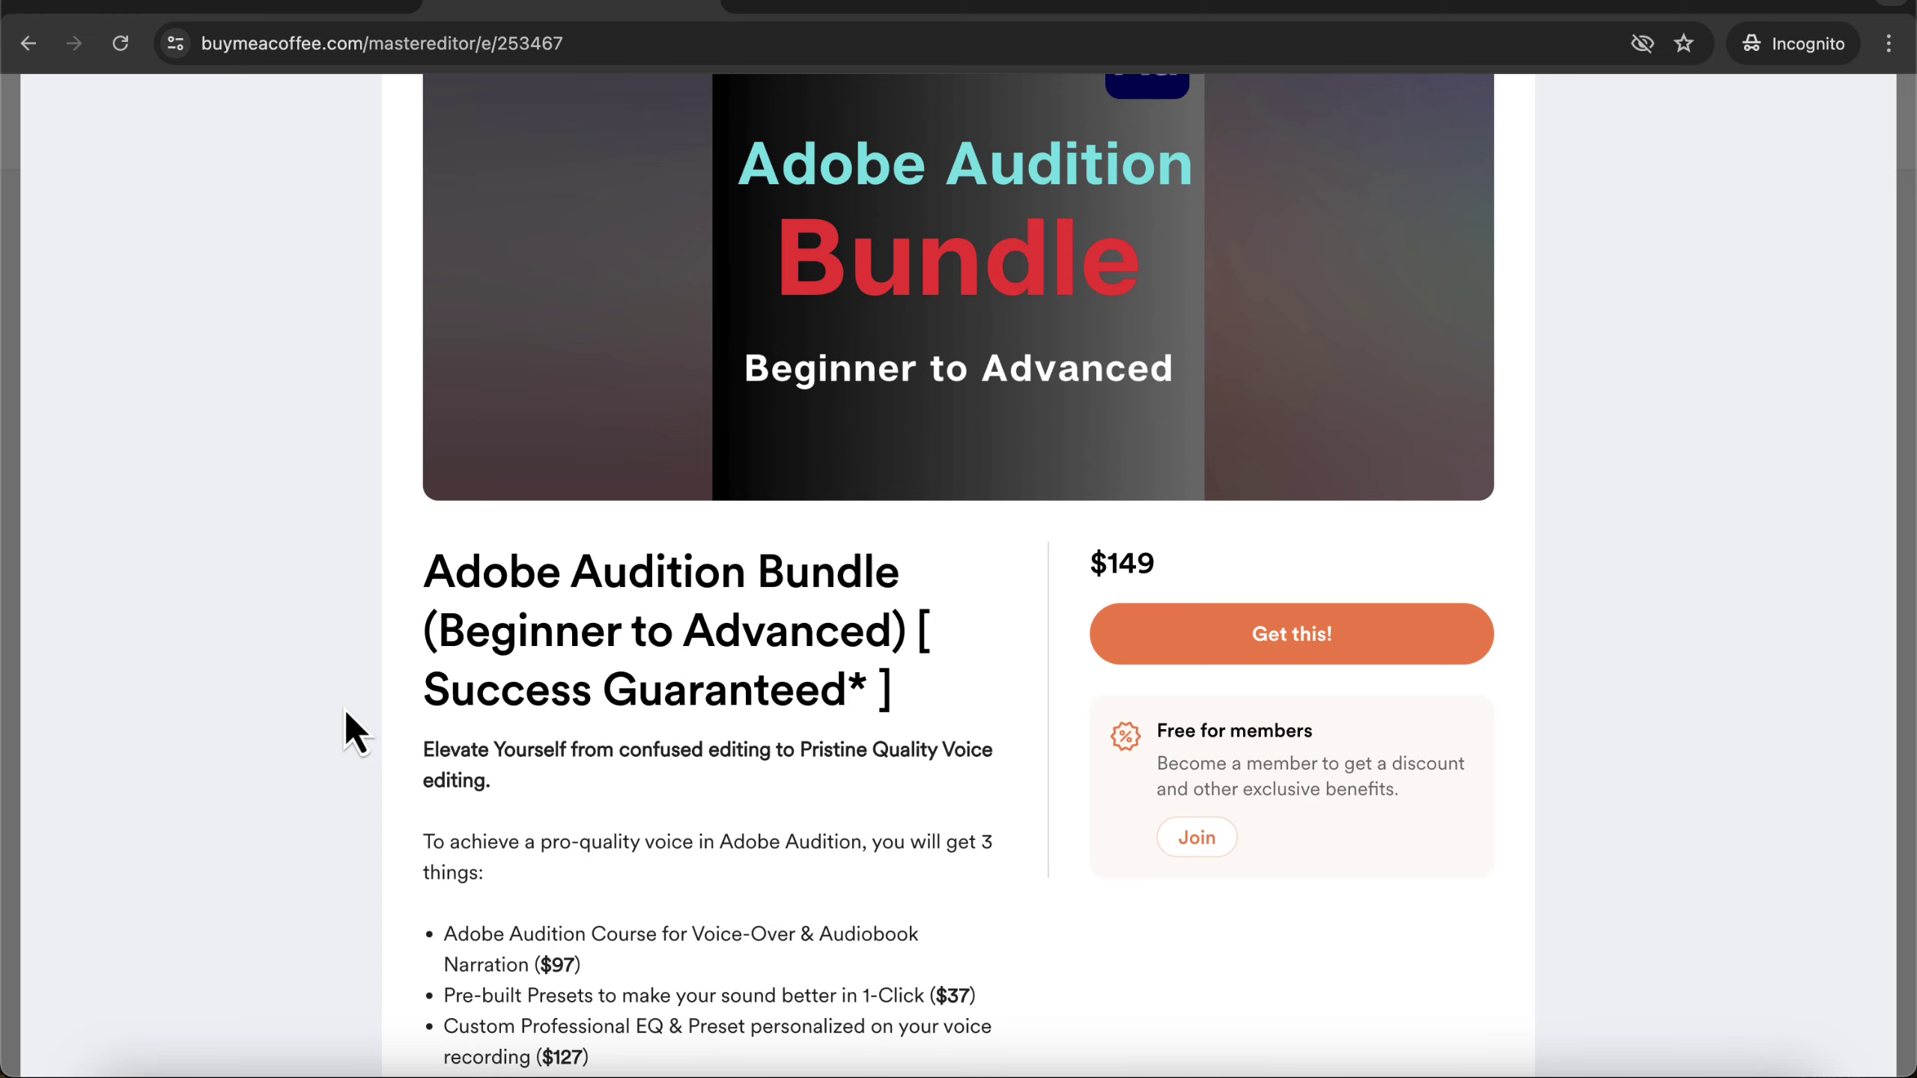
key(ctrl+Right)
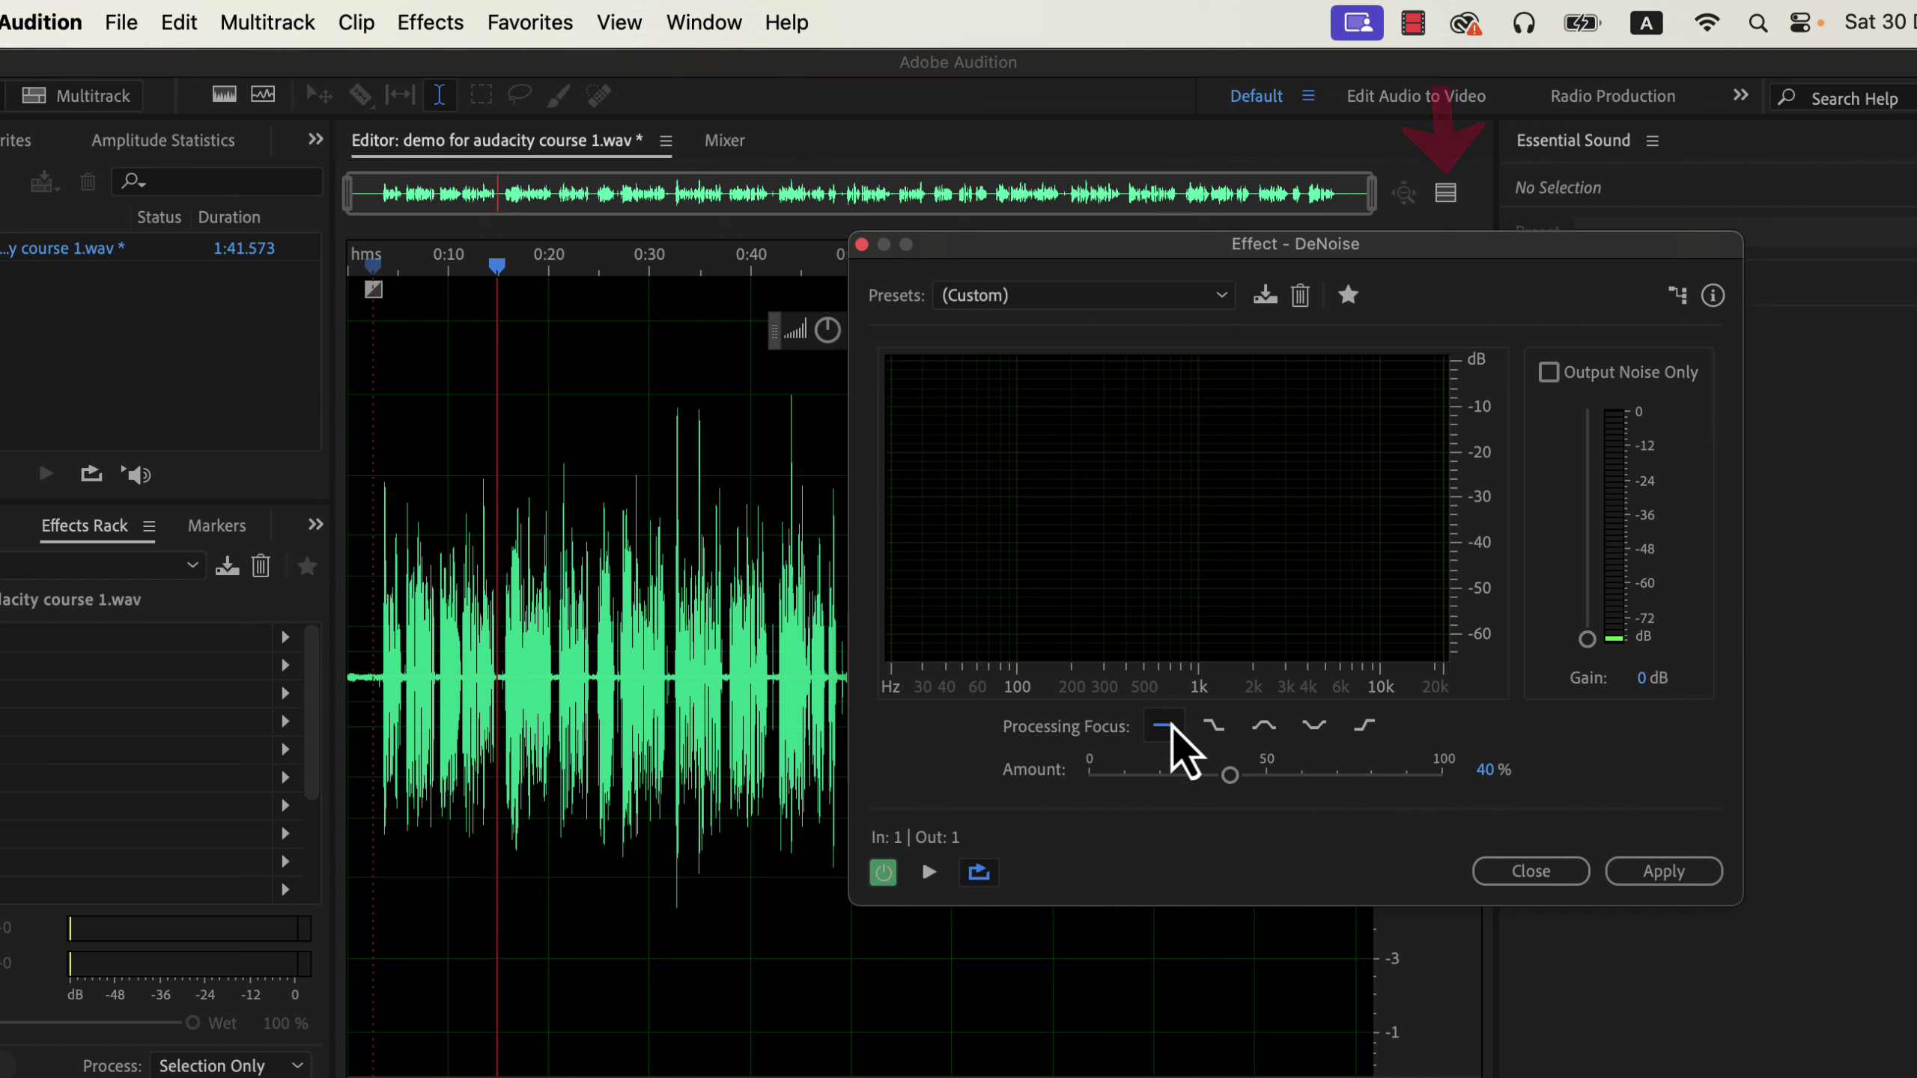
Step: Show the DeNoise preview editor below the original waveform and turn on the spectral frequency display
click(1448, 196)
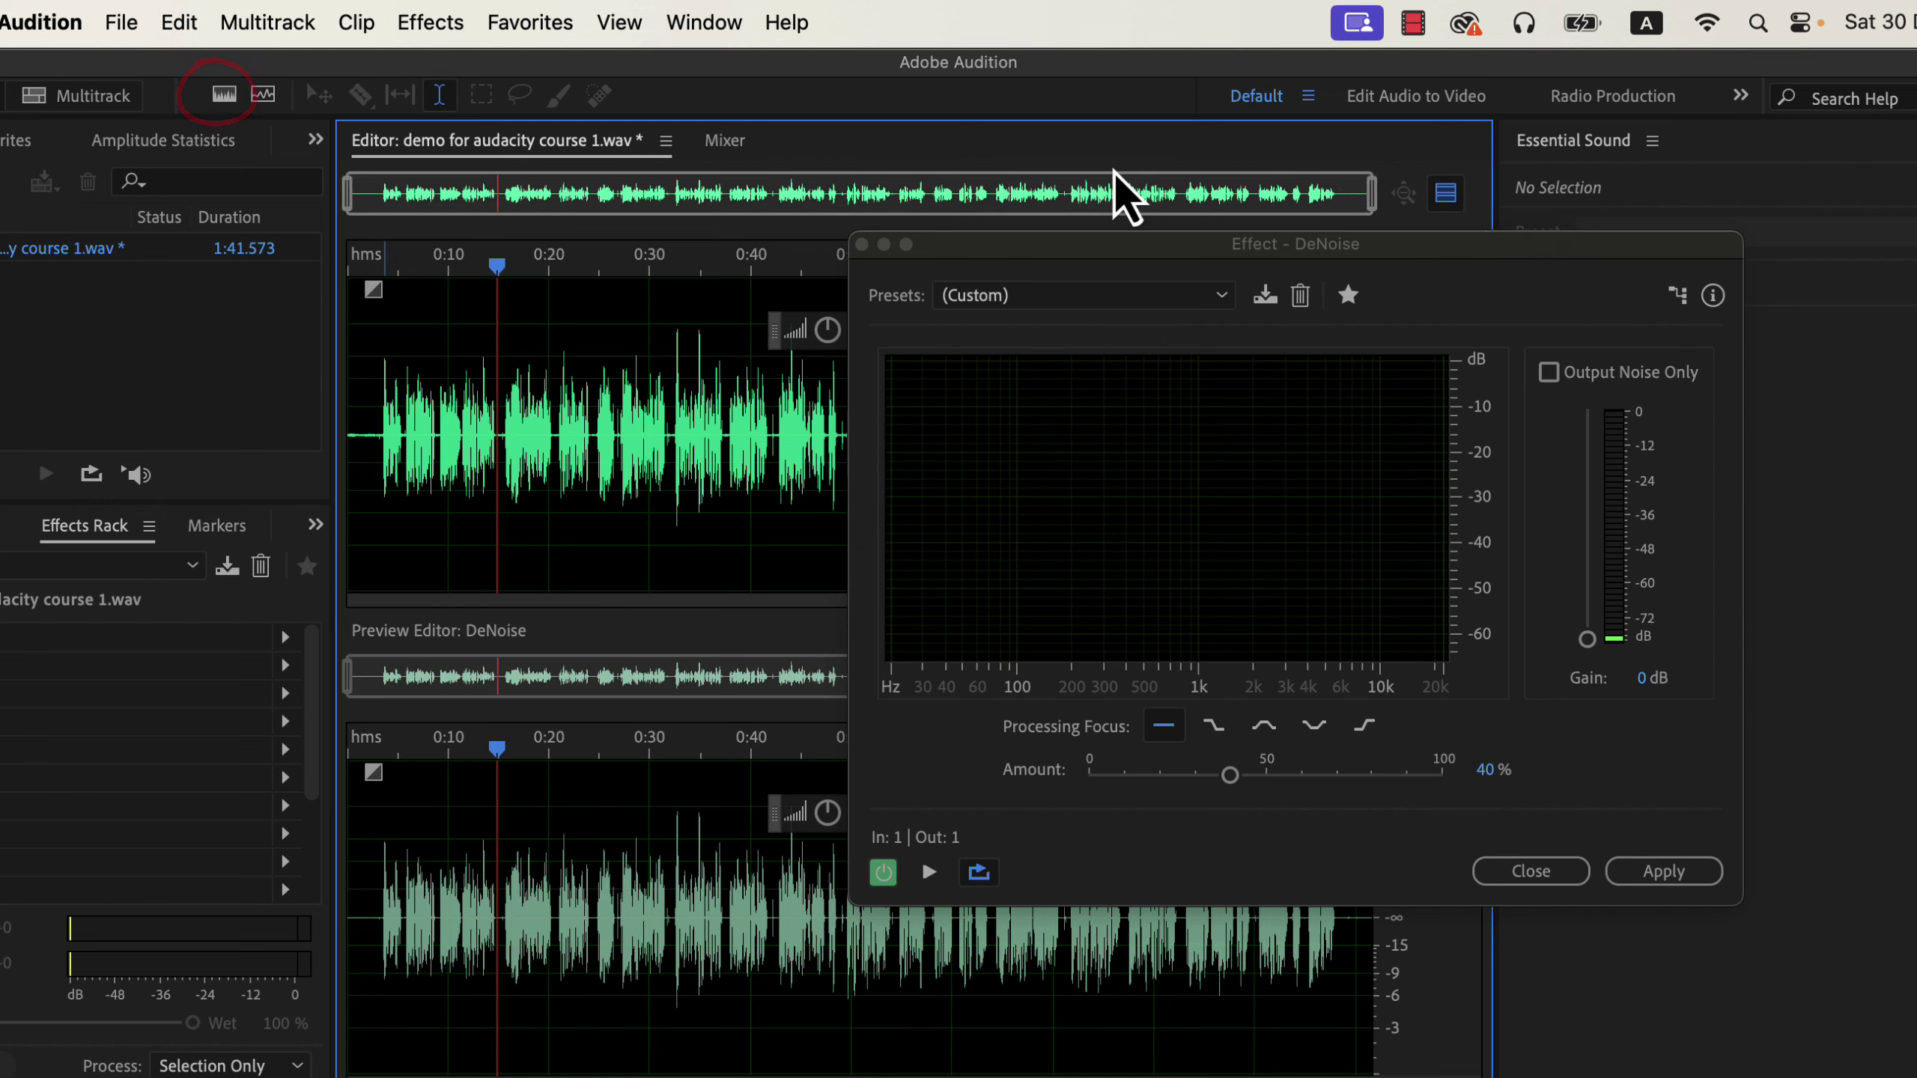
click(223, 93)
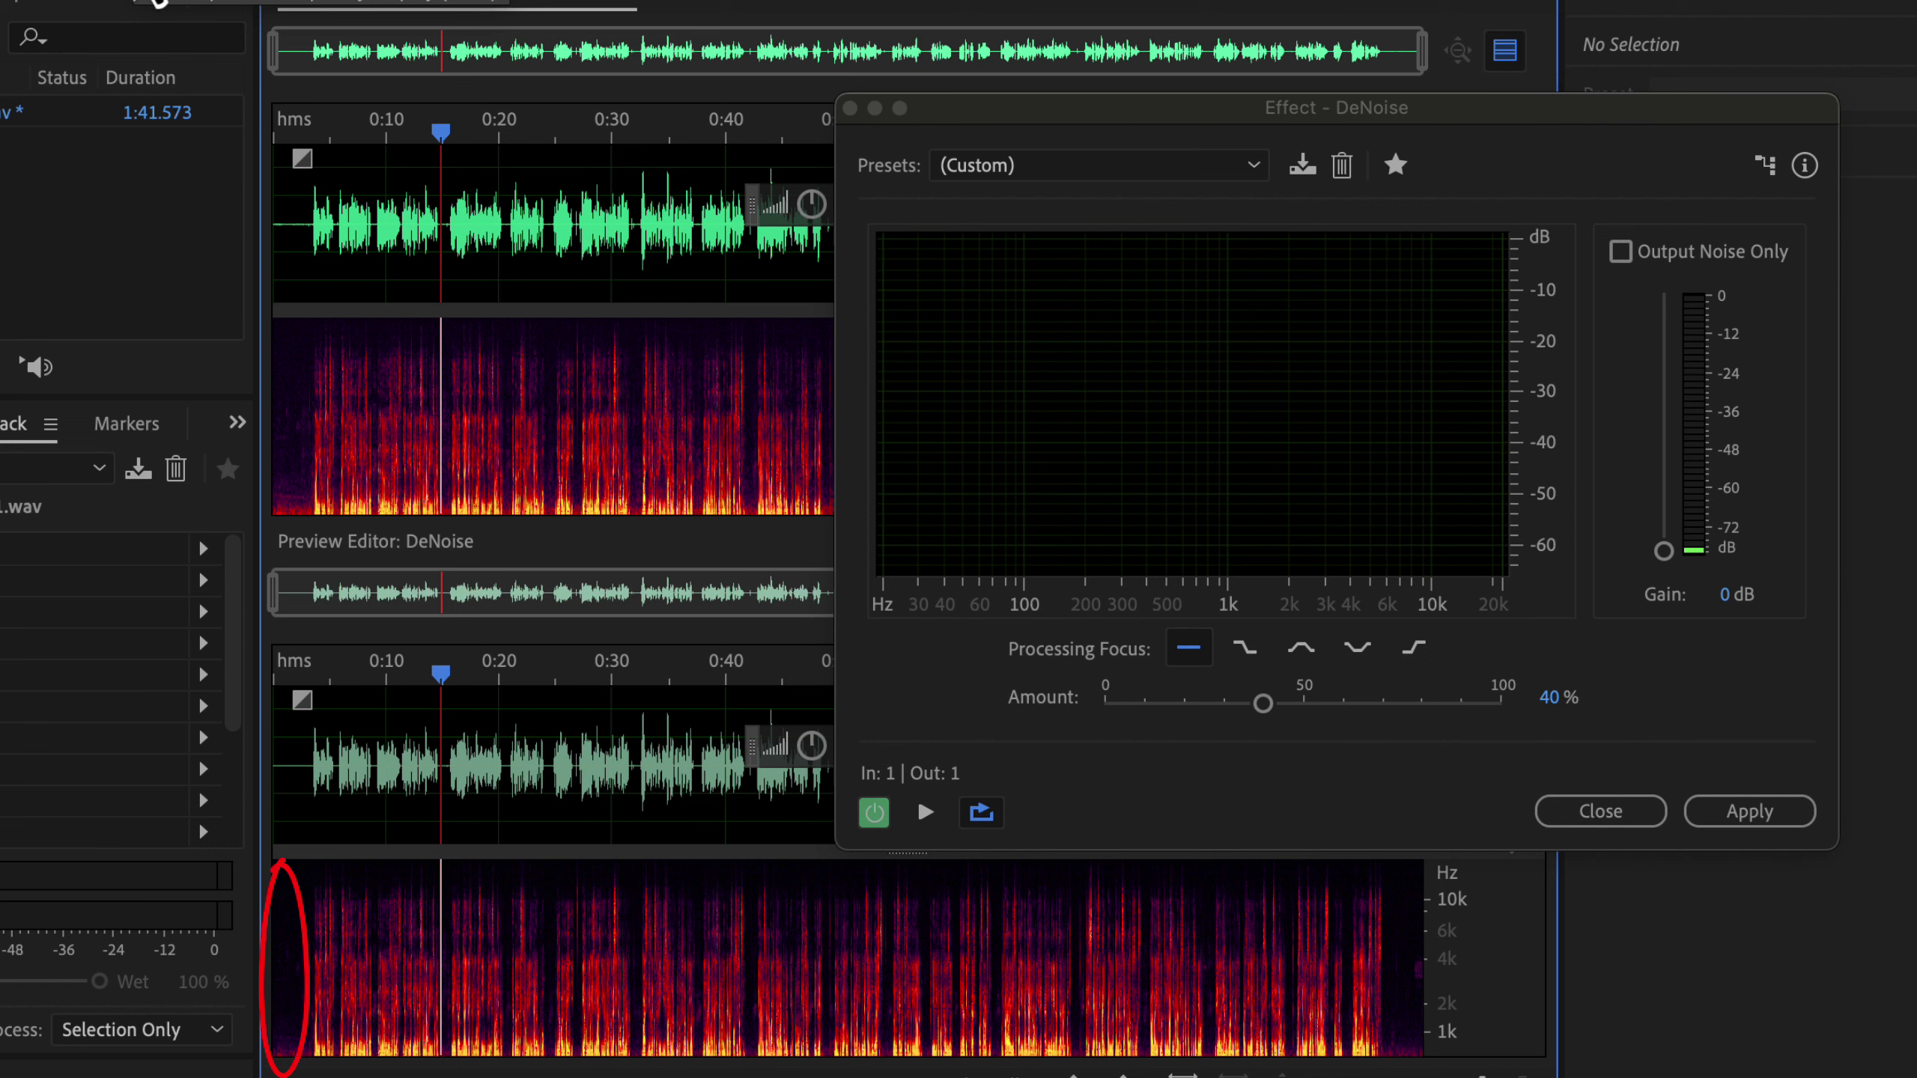
Step: Try the Heavy Noise Reduction preset, then choose Light Noise Reduction with the DeNoise amount raised to 40%
click(982, 168)
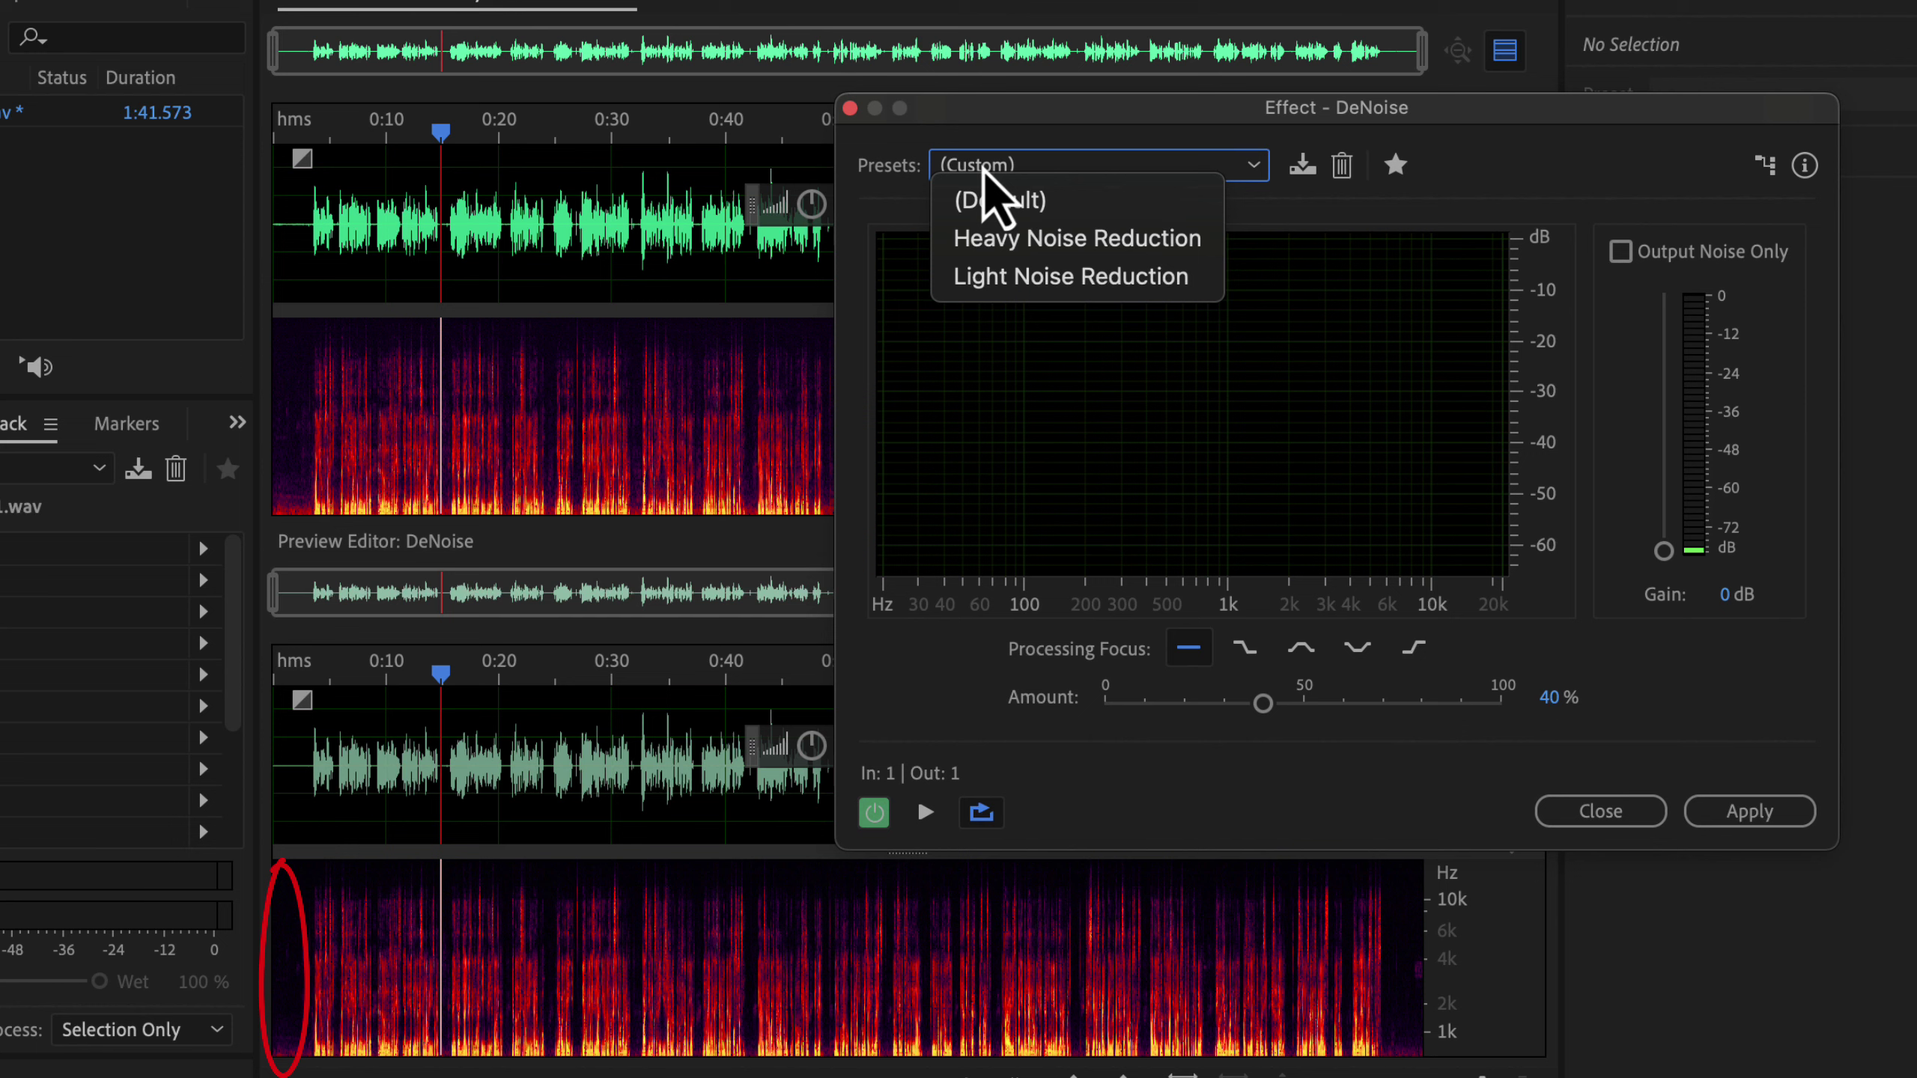
click(988, 241)
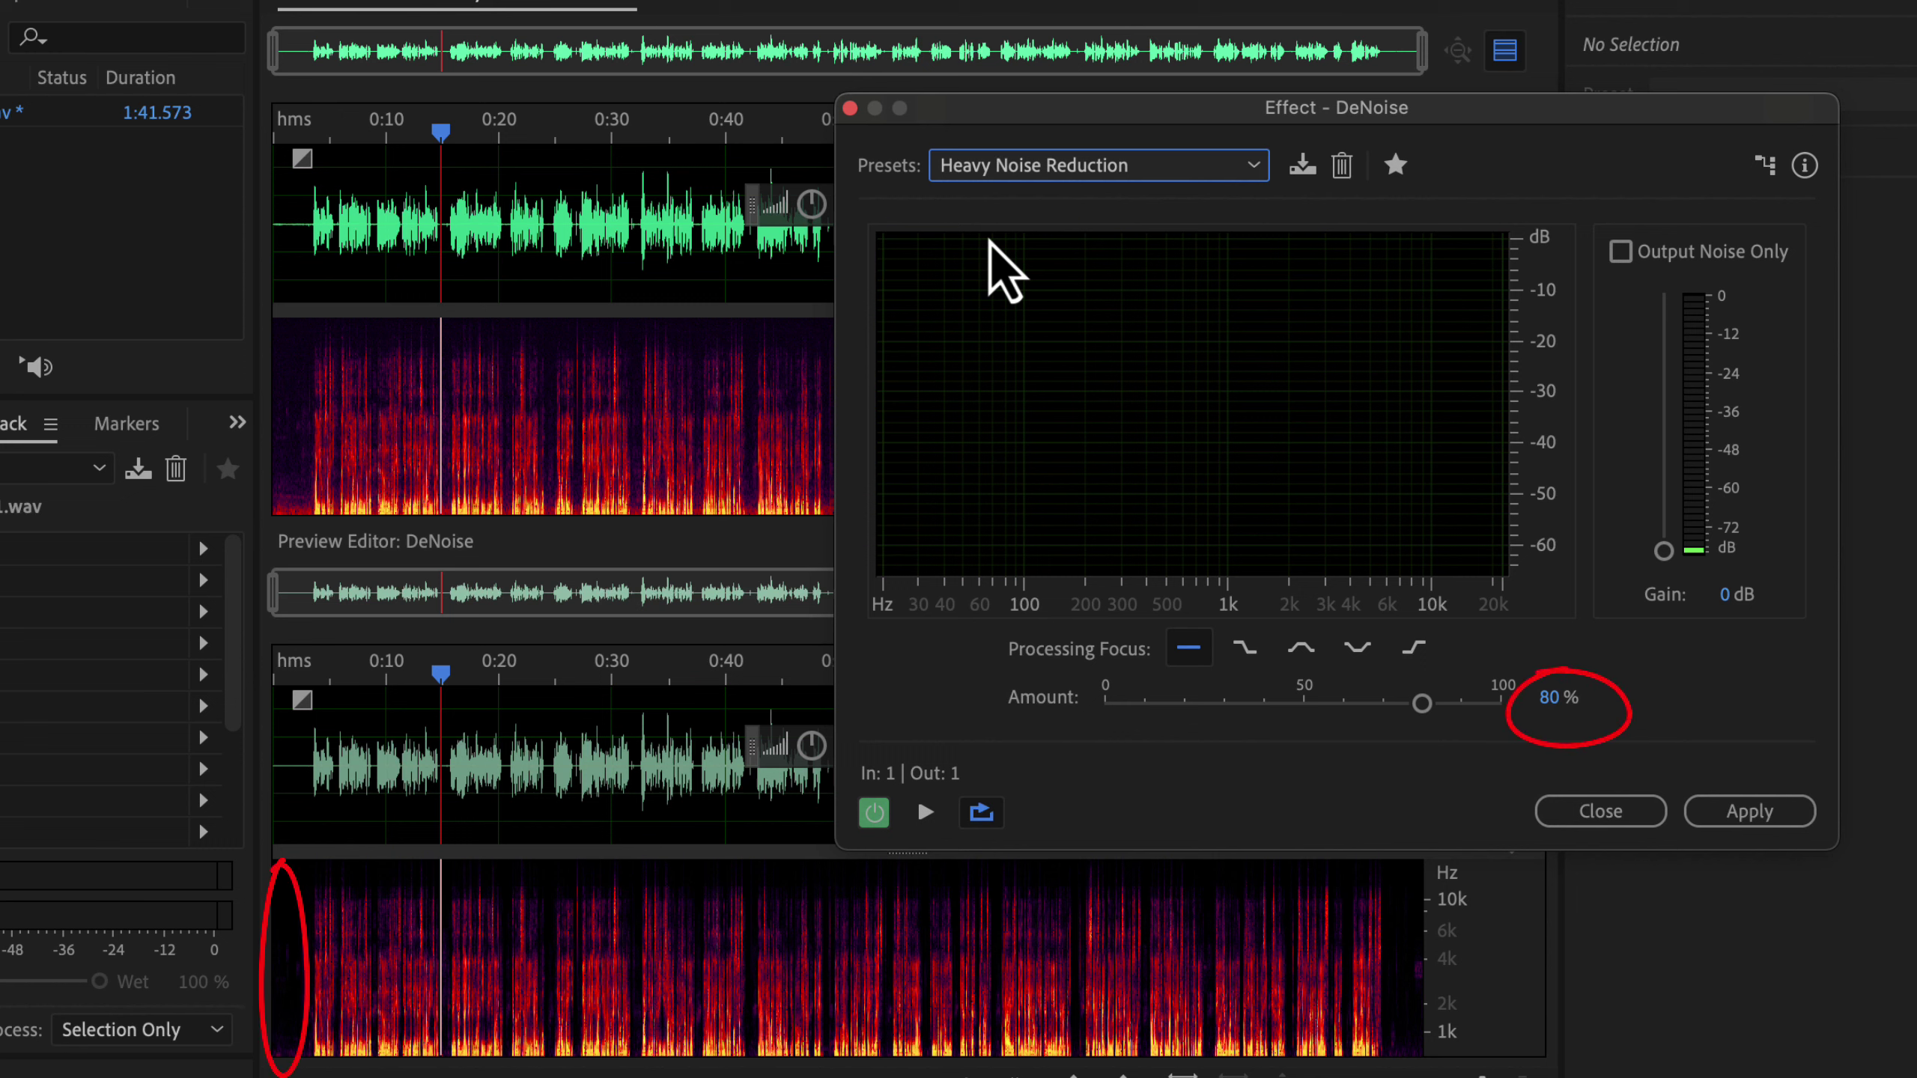
click(1015, 170)
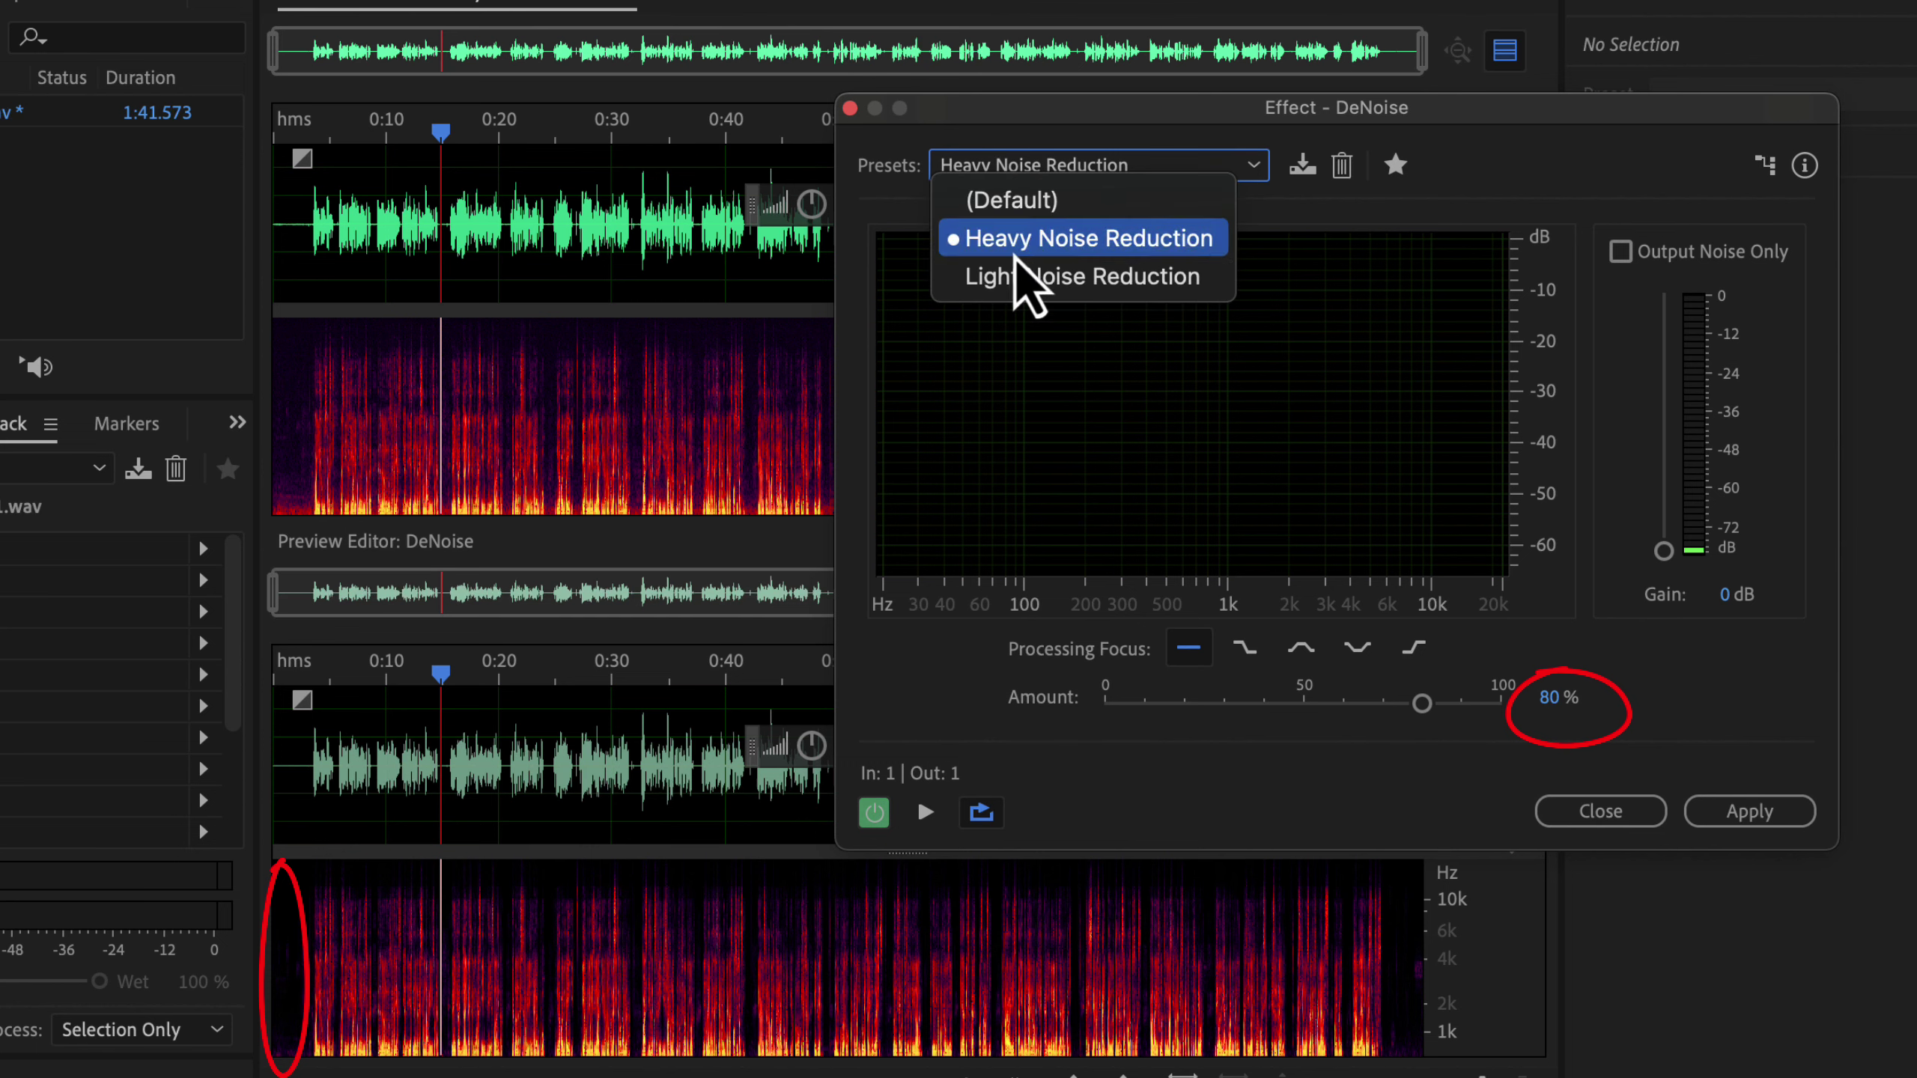
click(1013, 294)
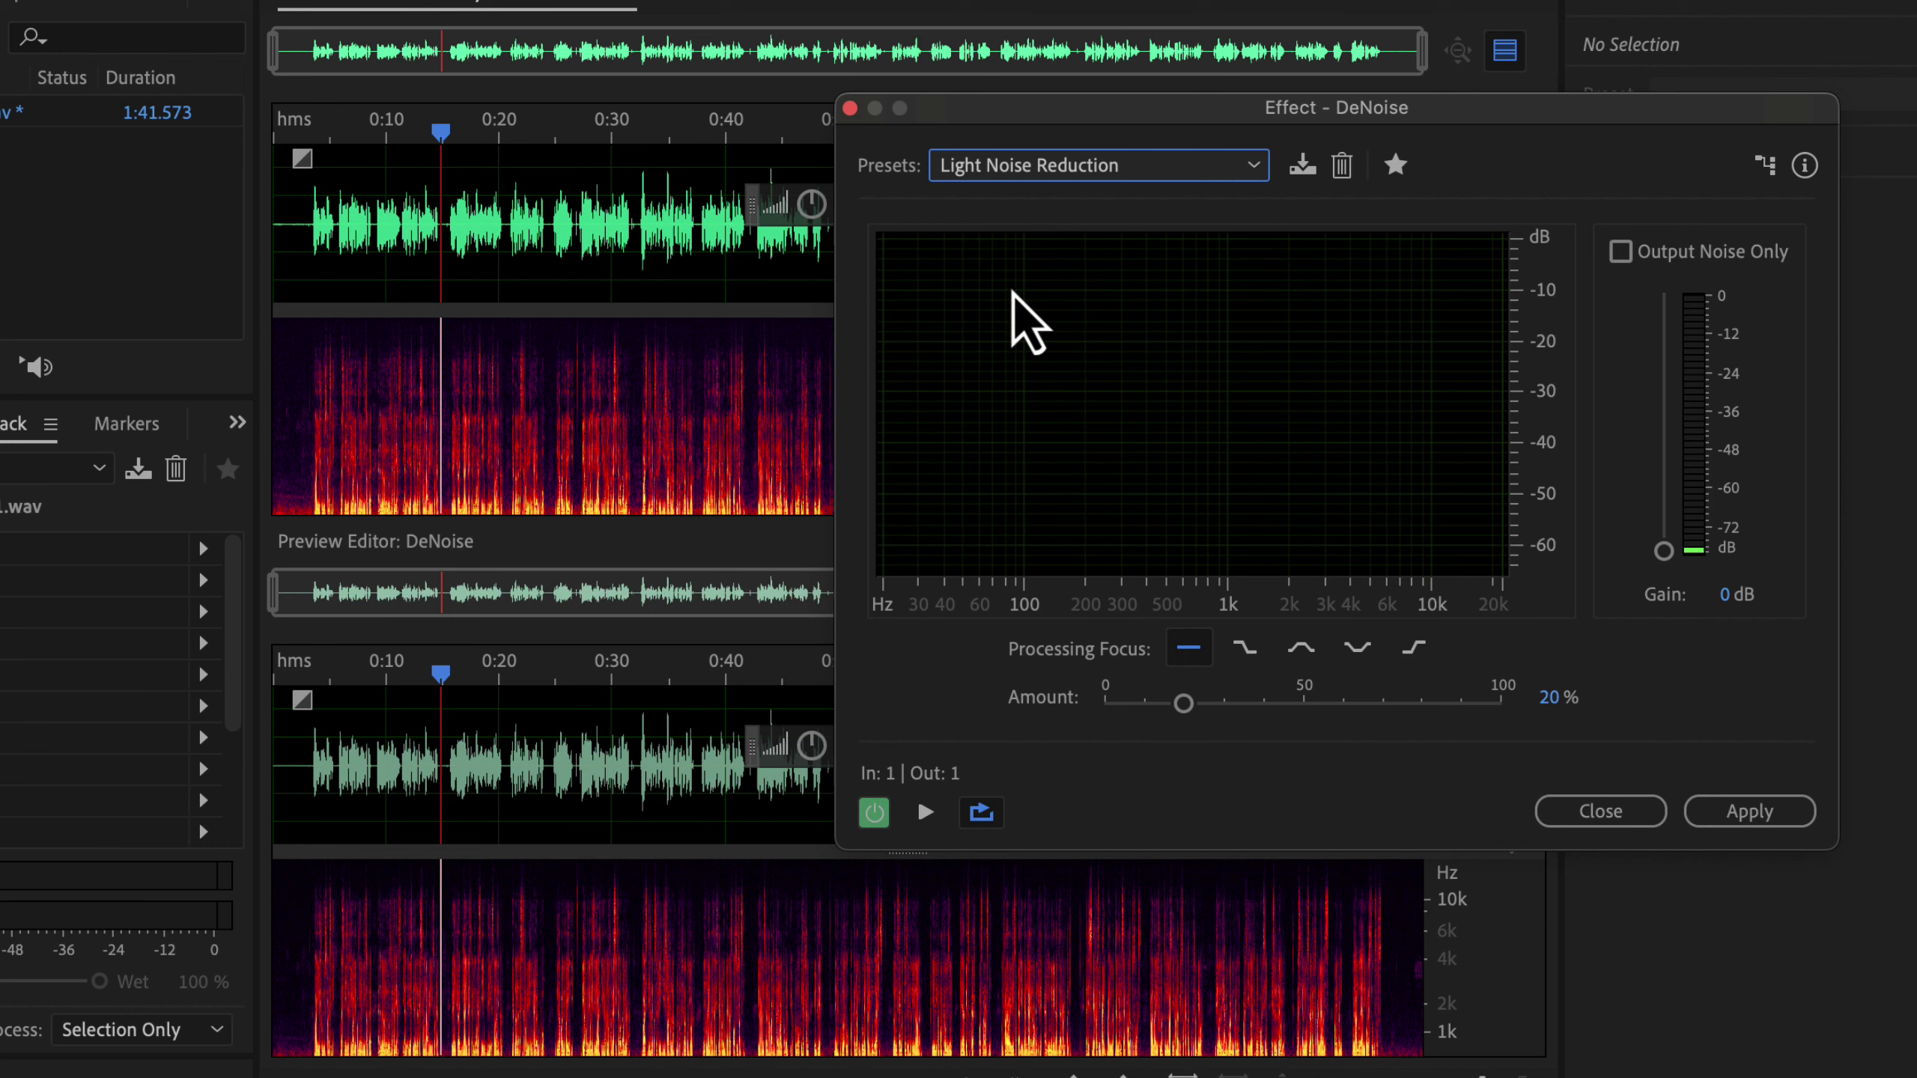
drag(1182, 713, 1266, 711)
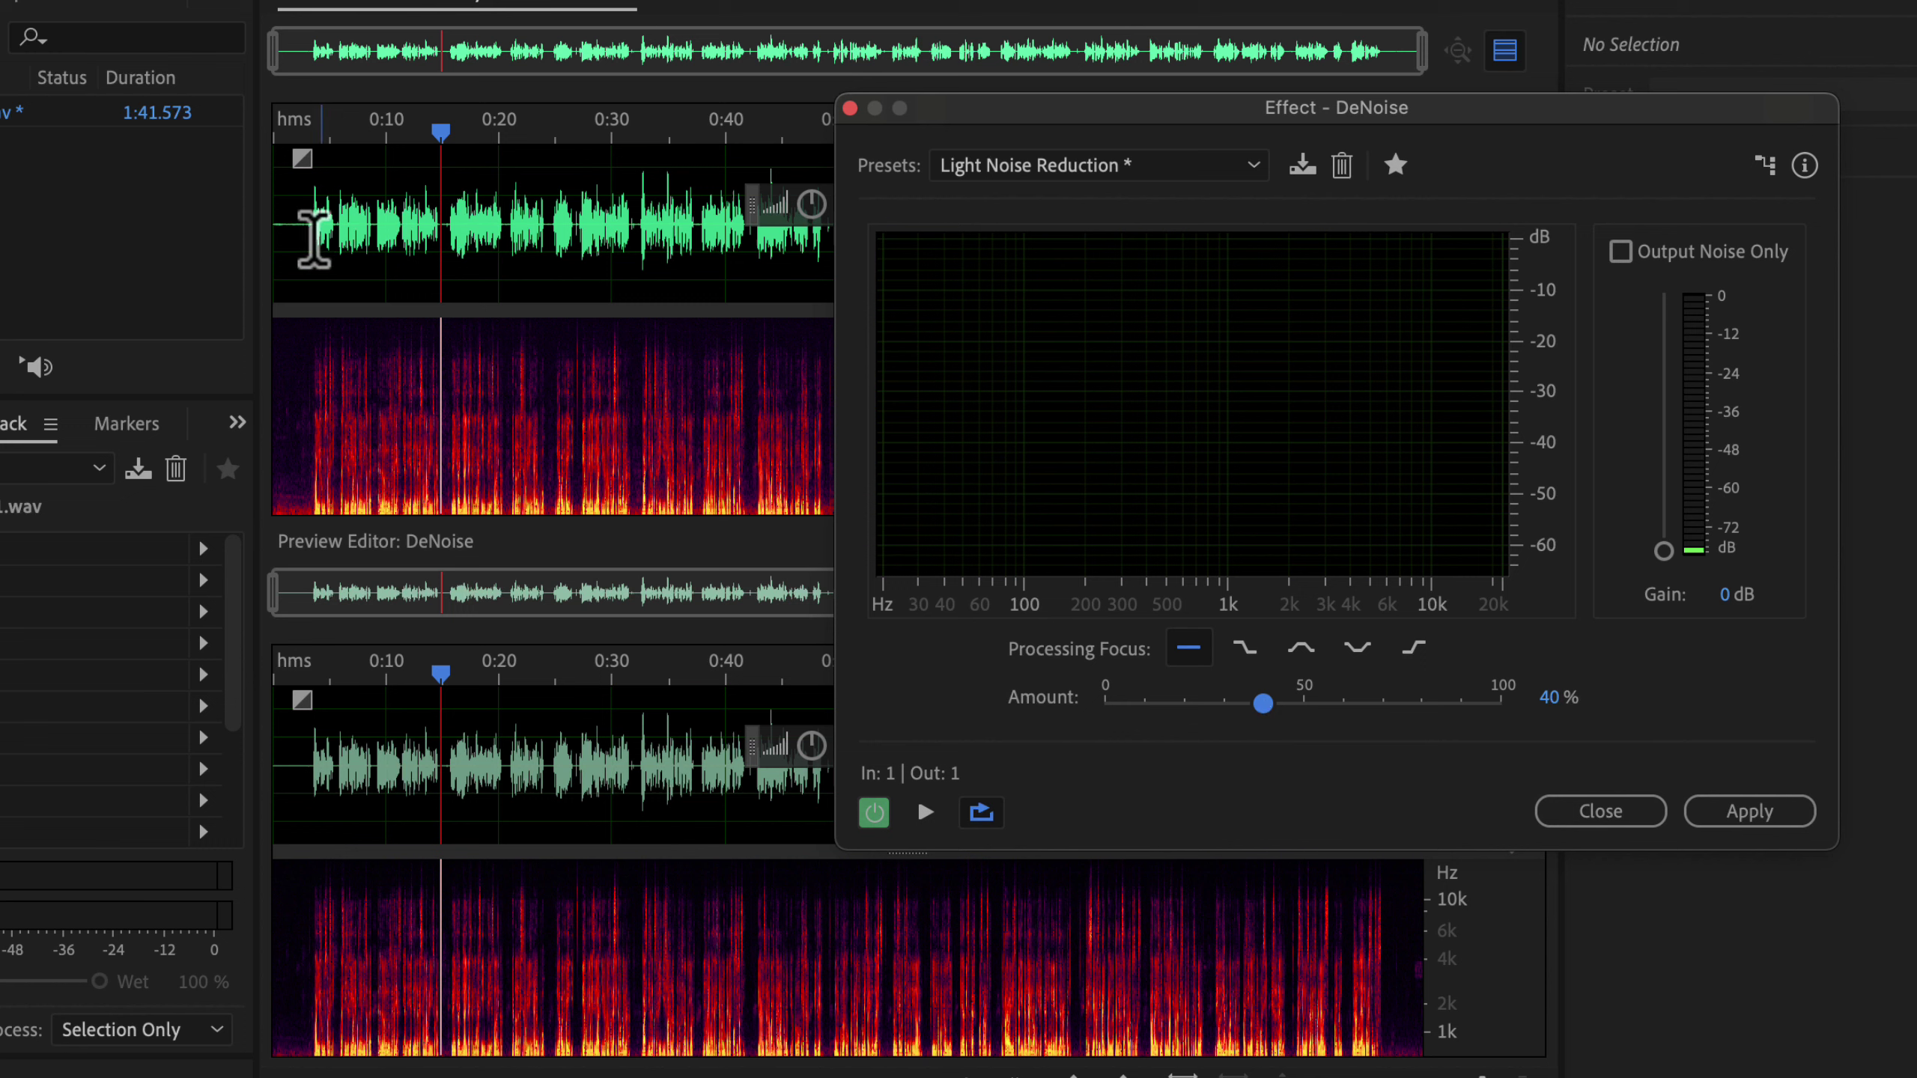
Step: Preview the DeNoise effect from the very beginning of the recording
click(278, 207)
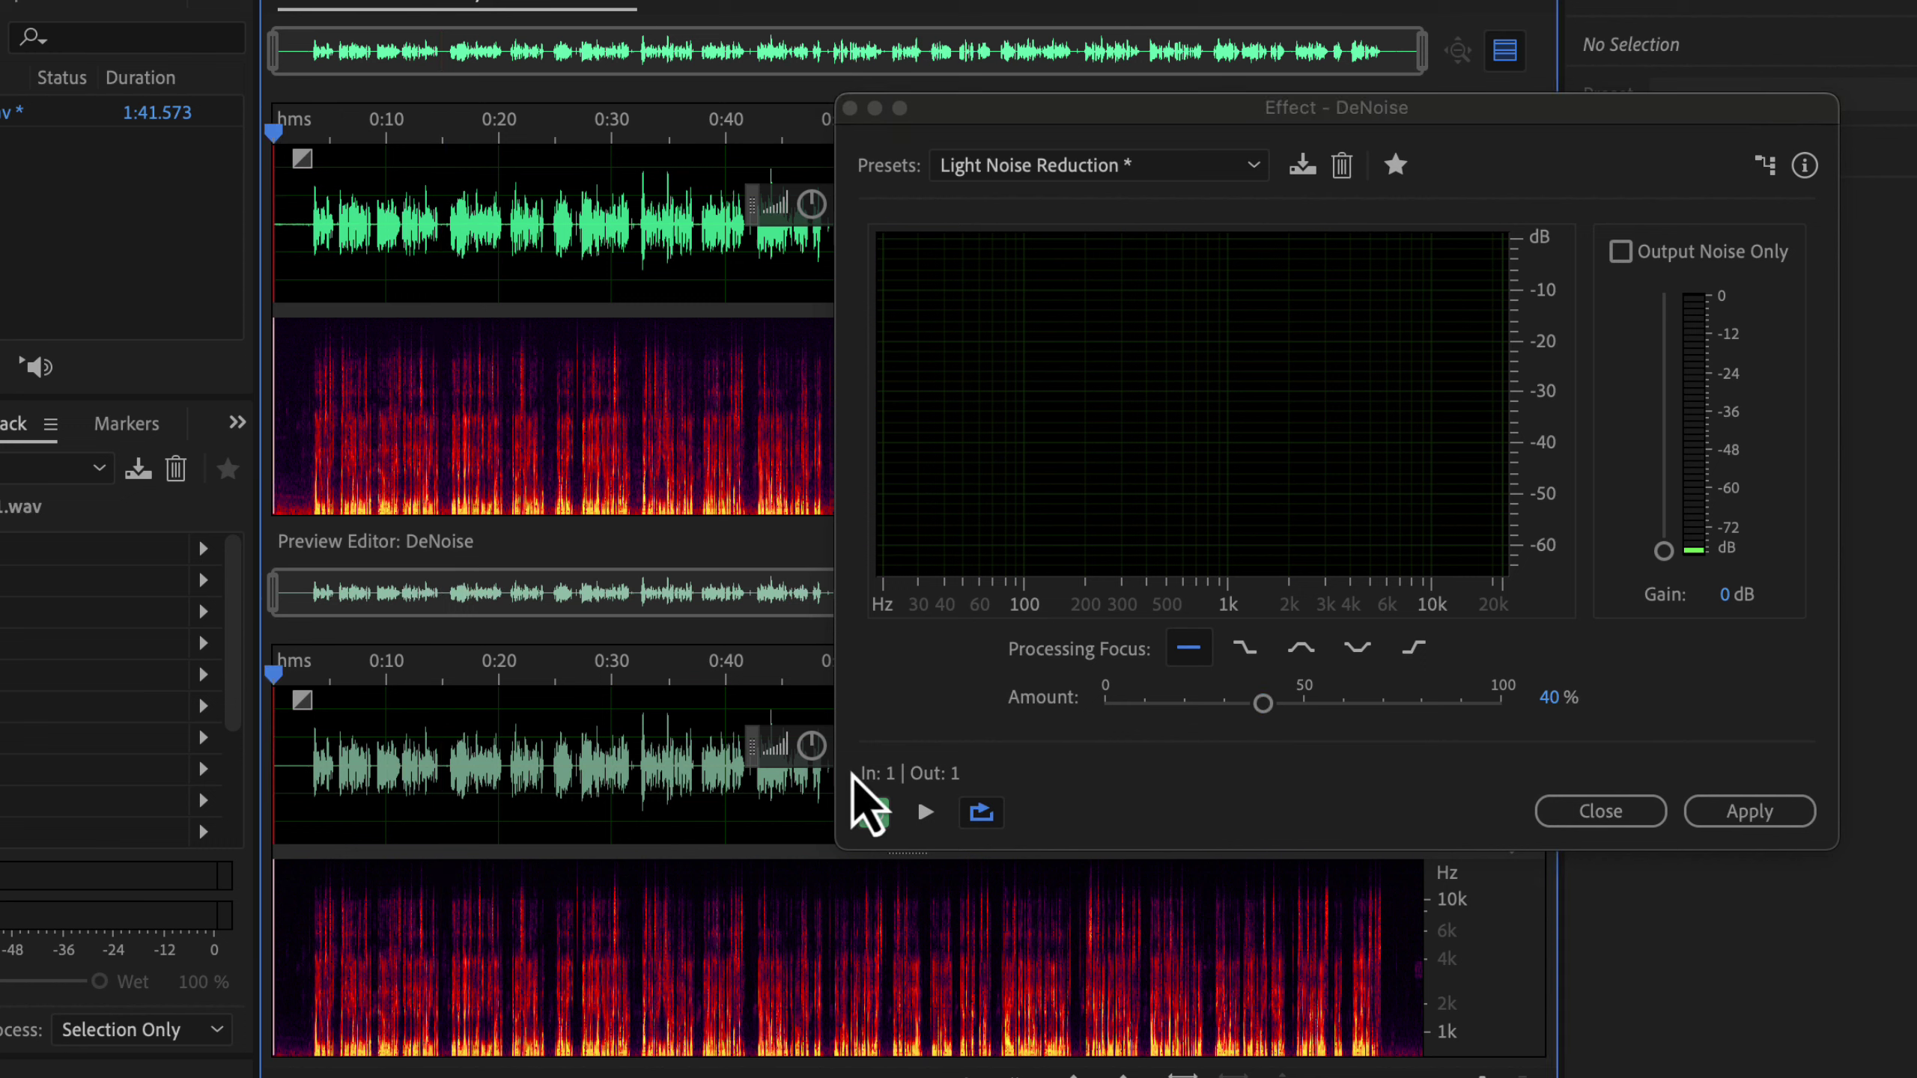
click(924, 811)
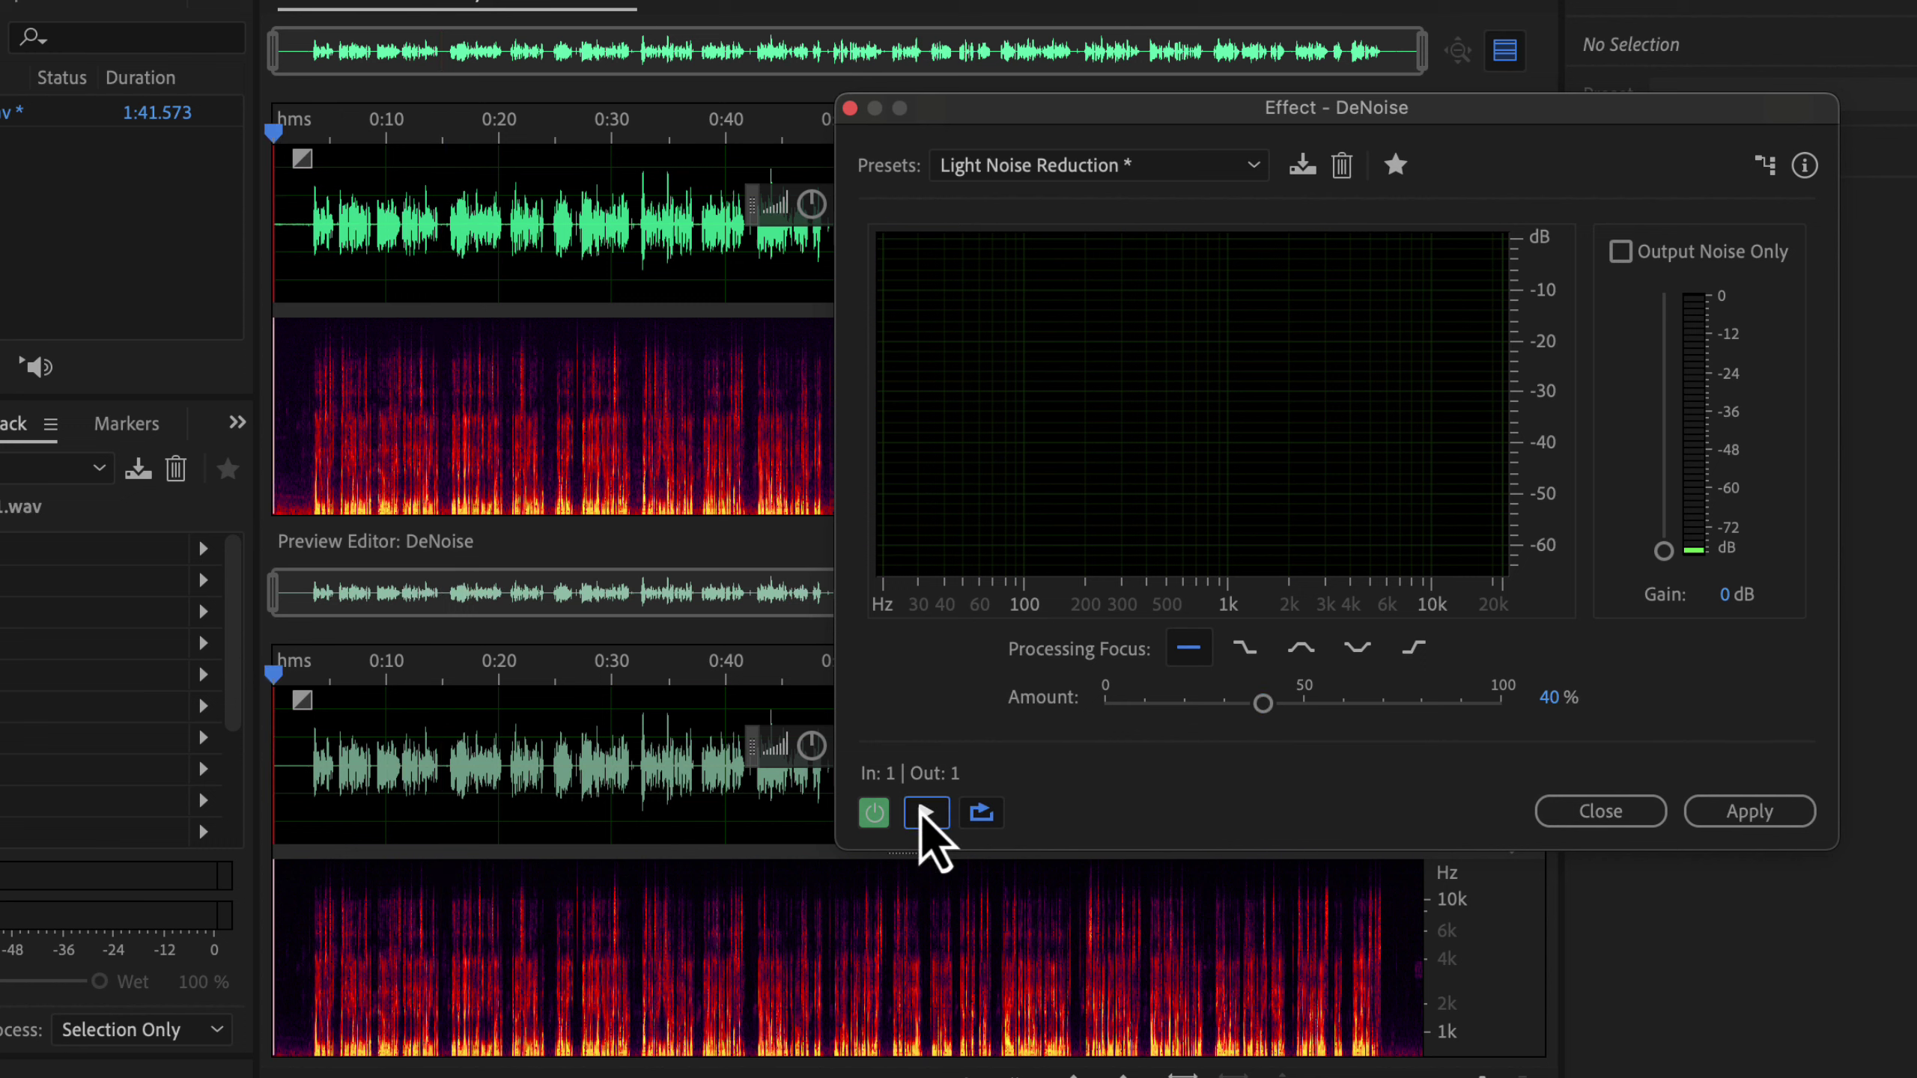
Step: Compare the playing preview with DeNoise bypassed and active, and apply the effect to the recording
click(874, 812)
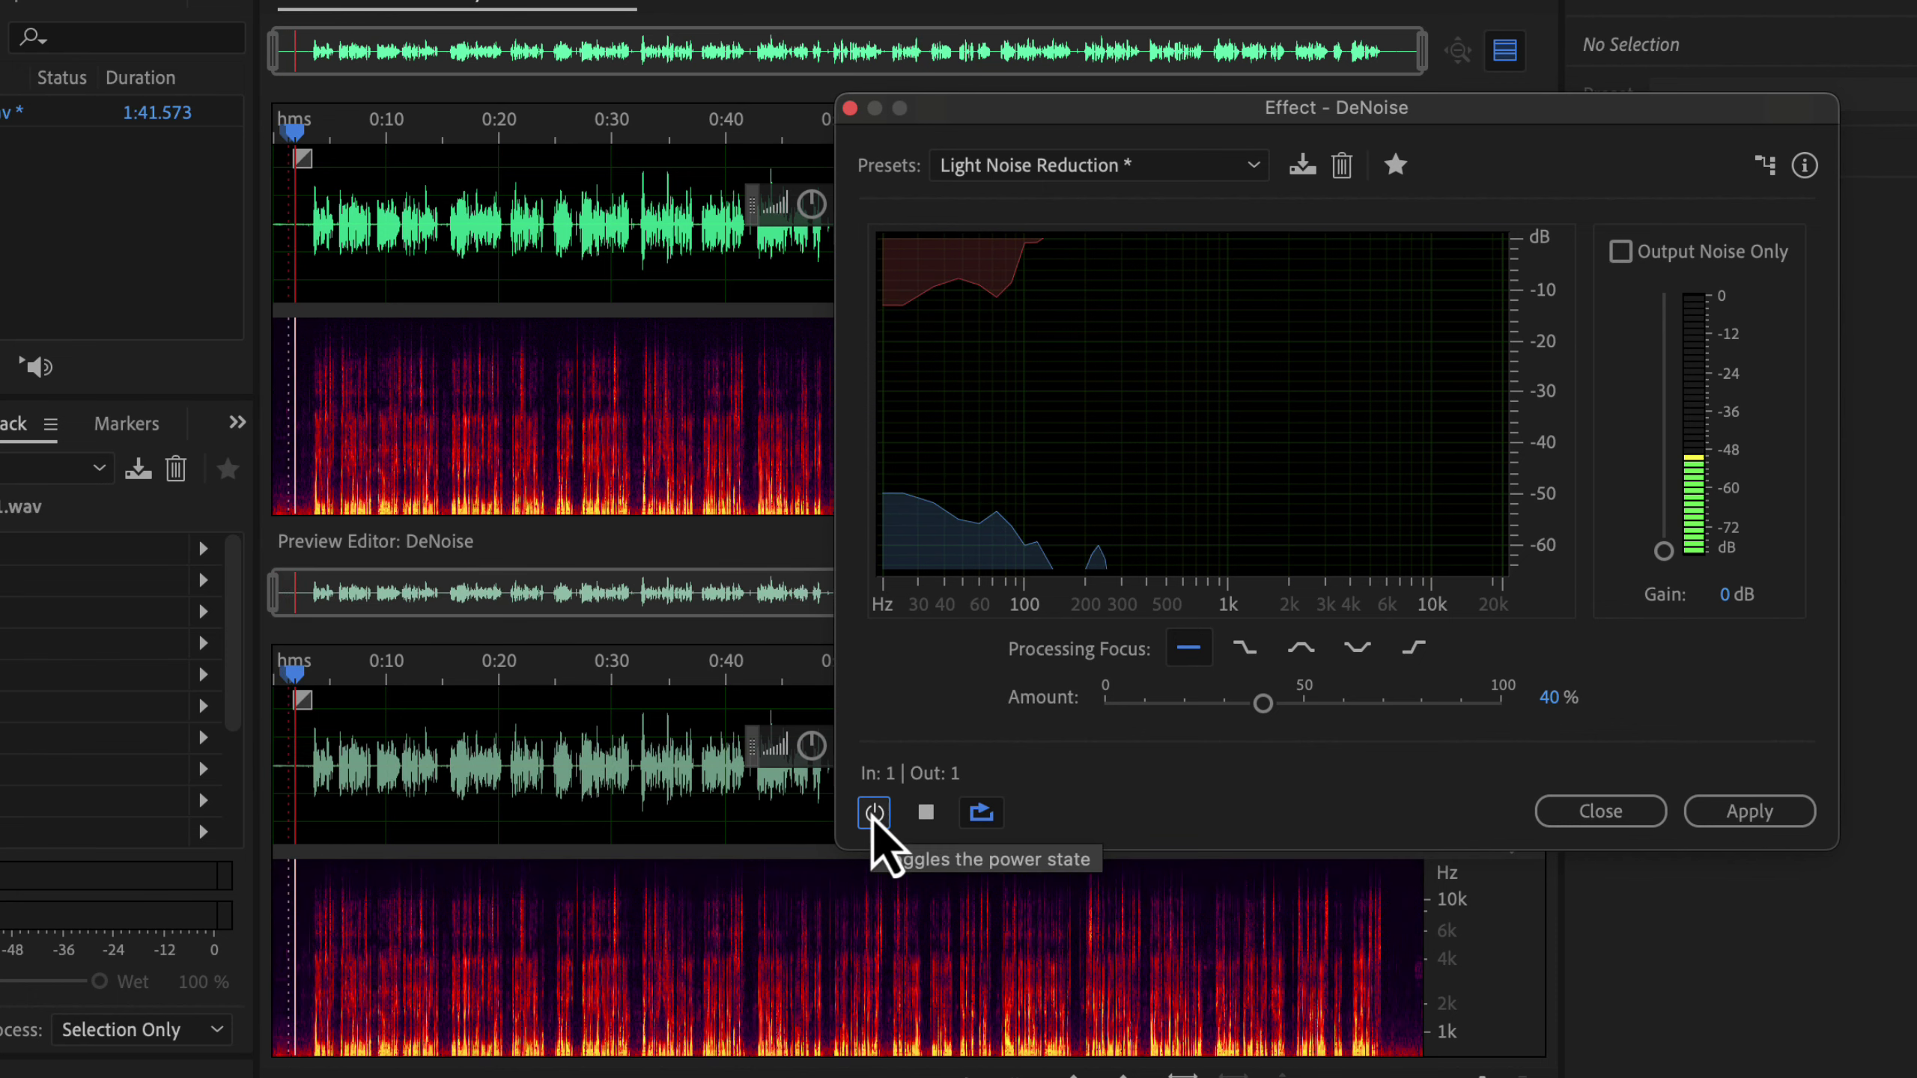
click(873, 812)
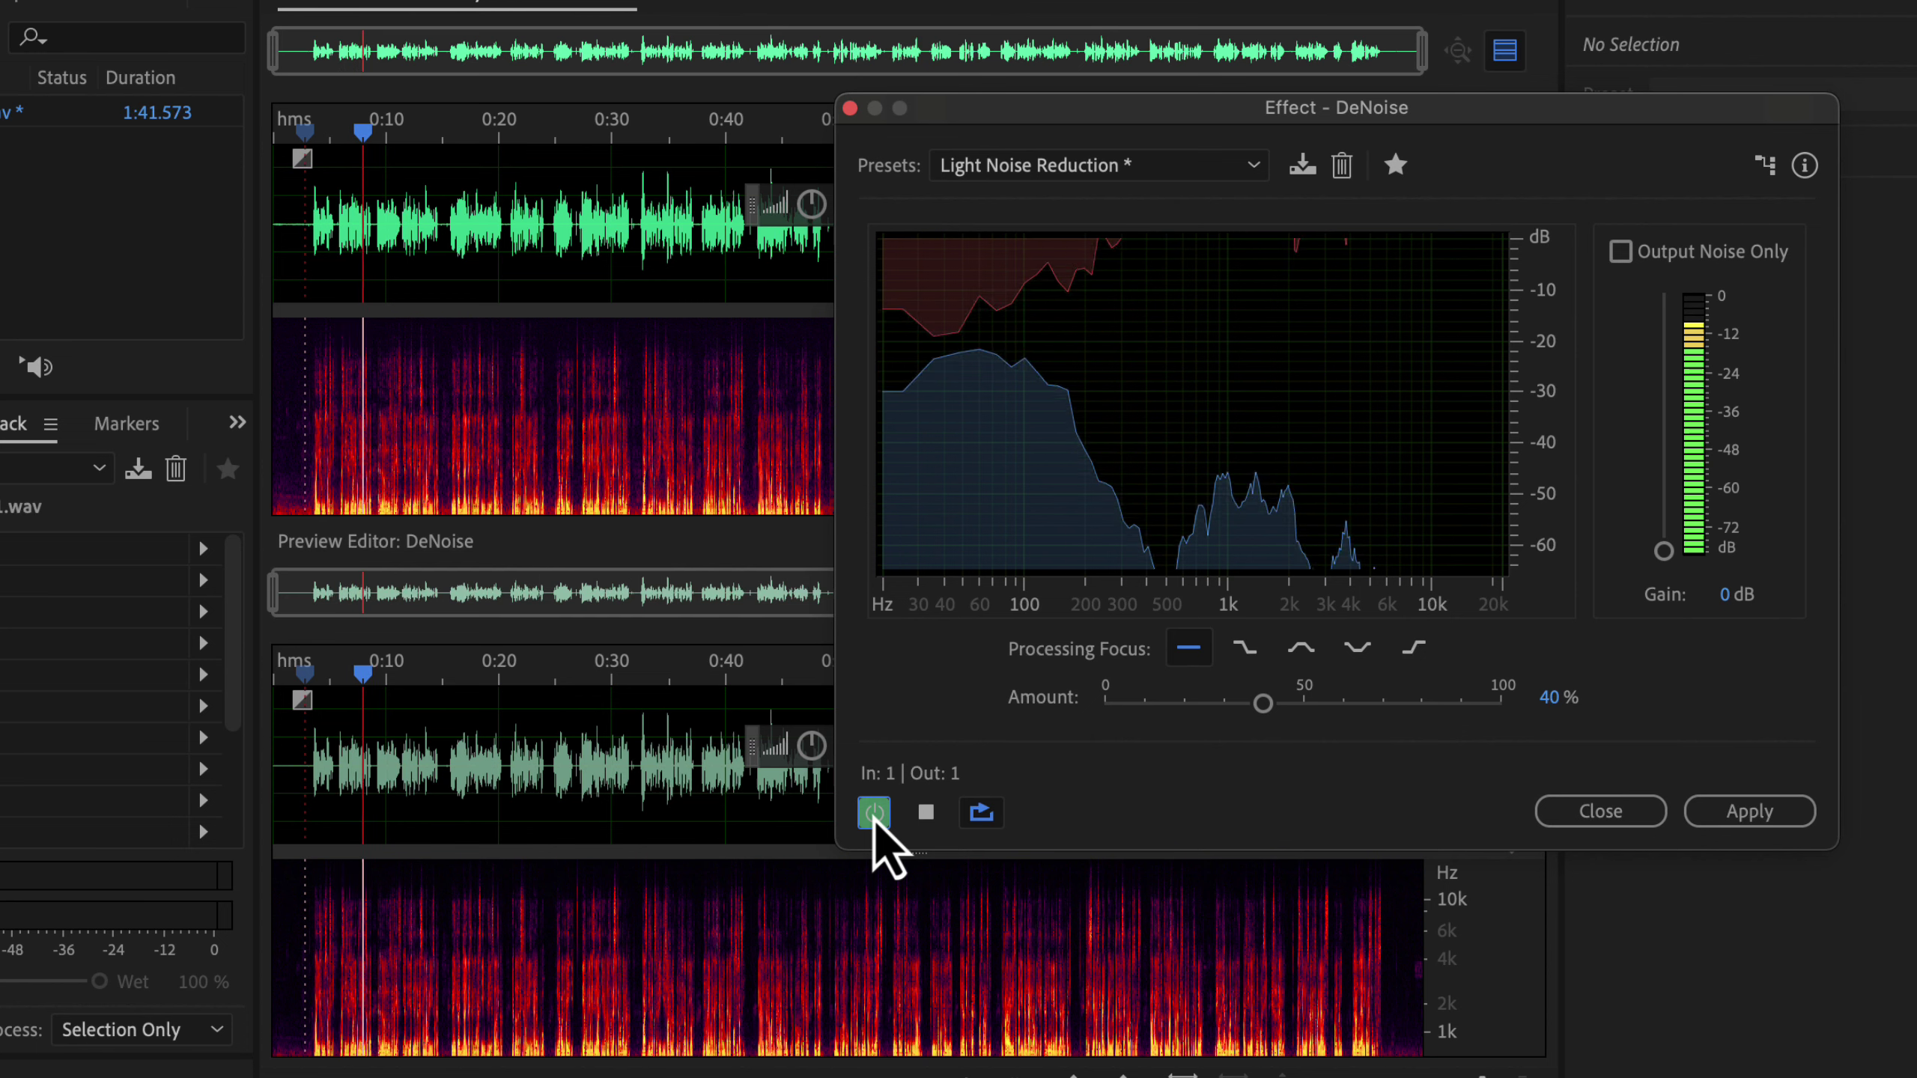
click(874, 813)
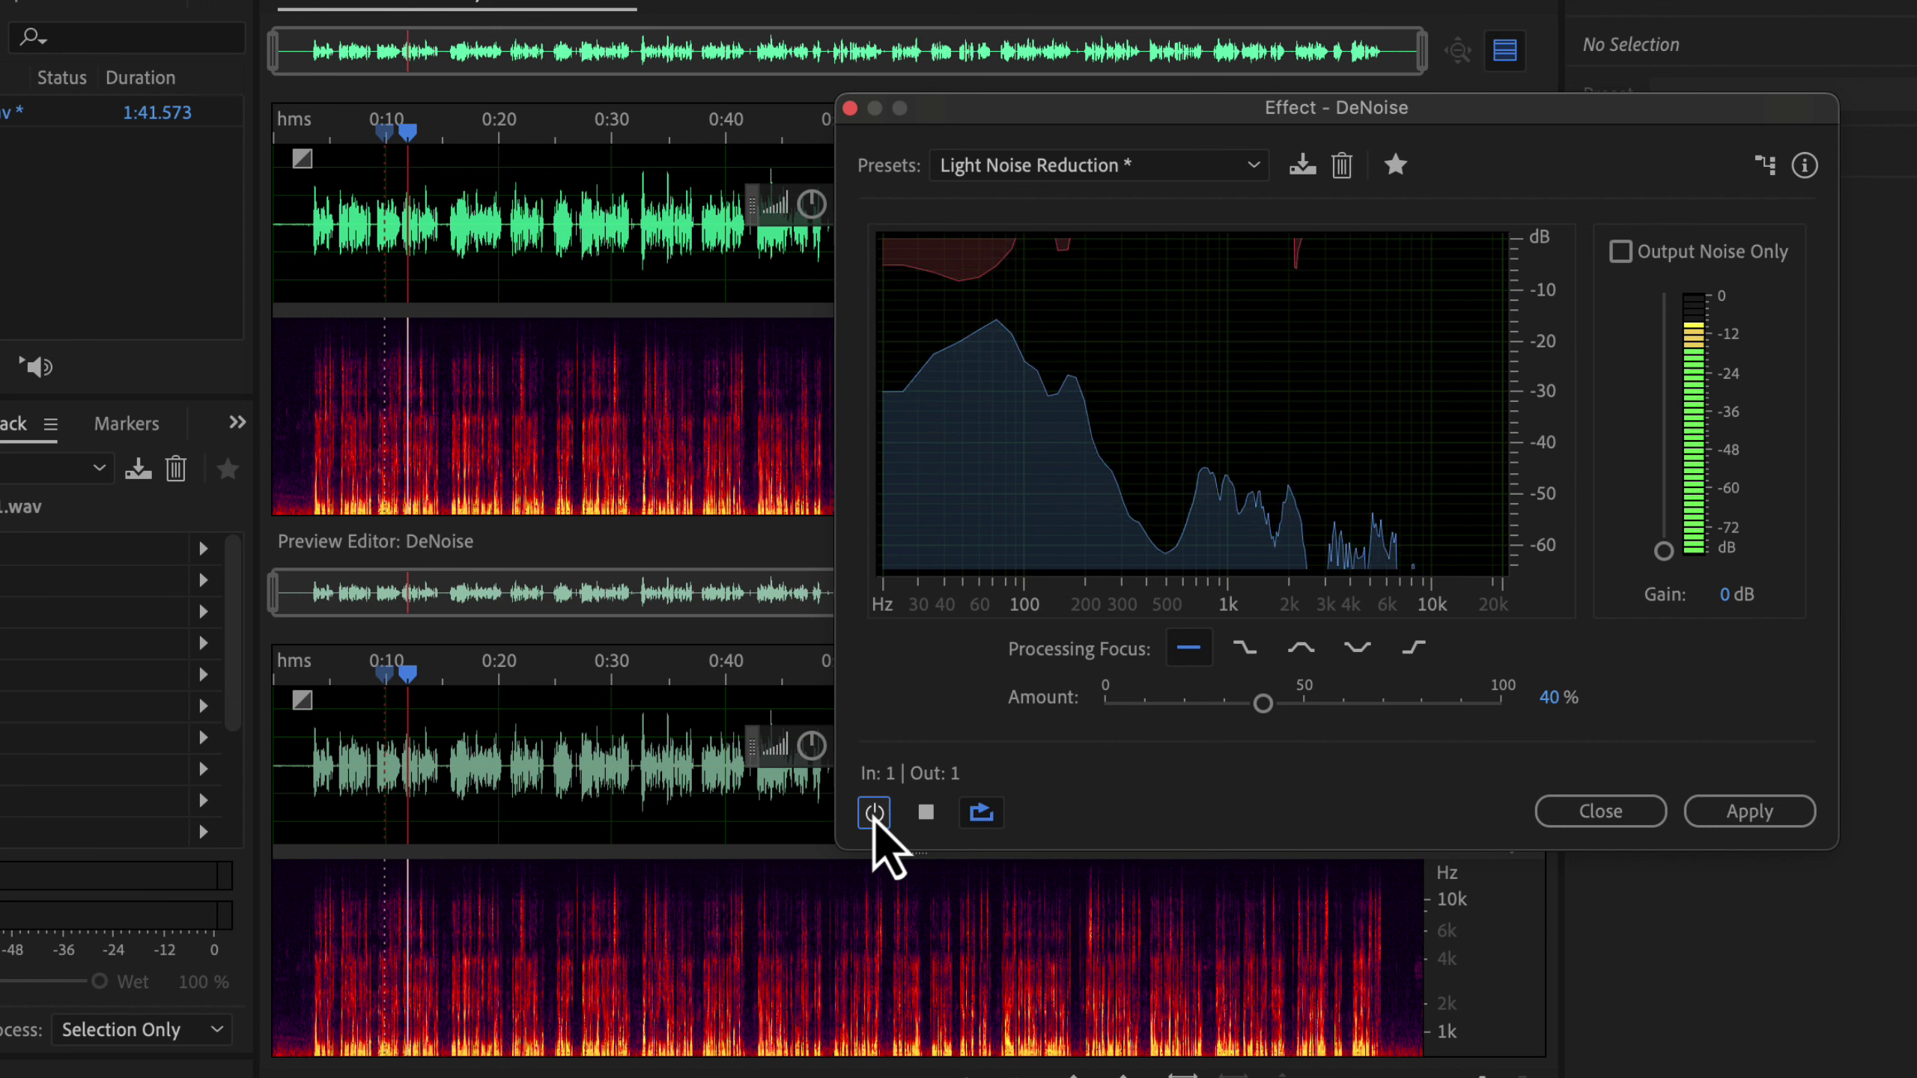
click(875, 814)
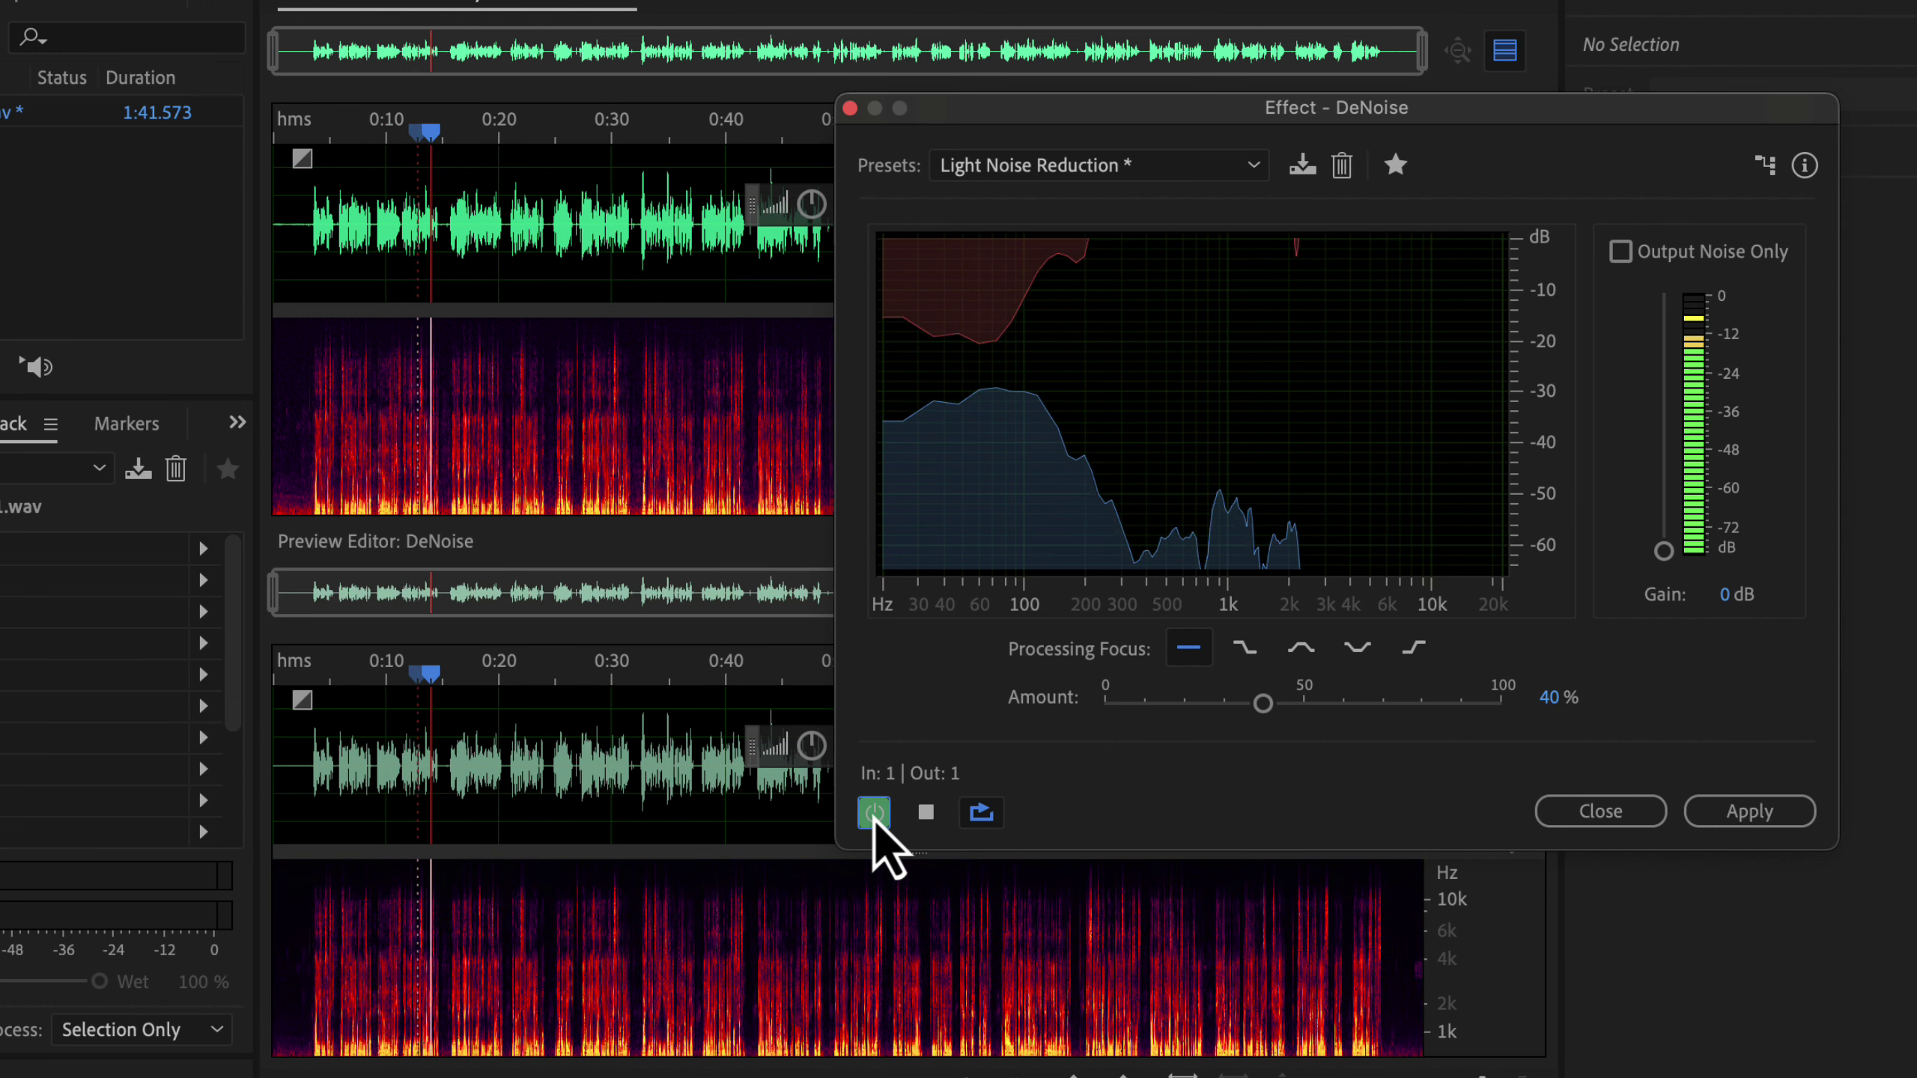
key(space)
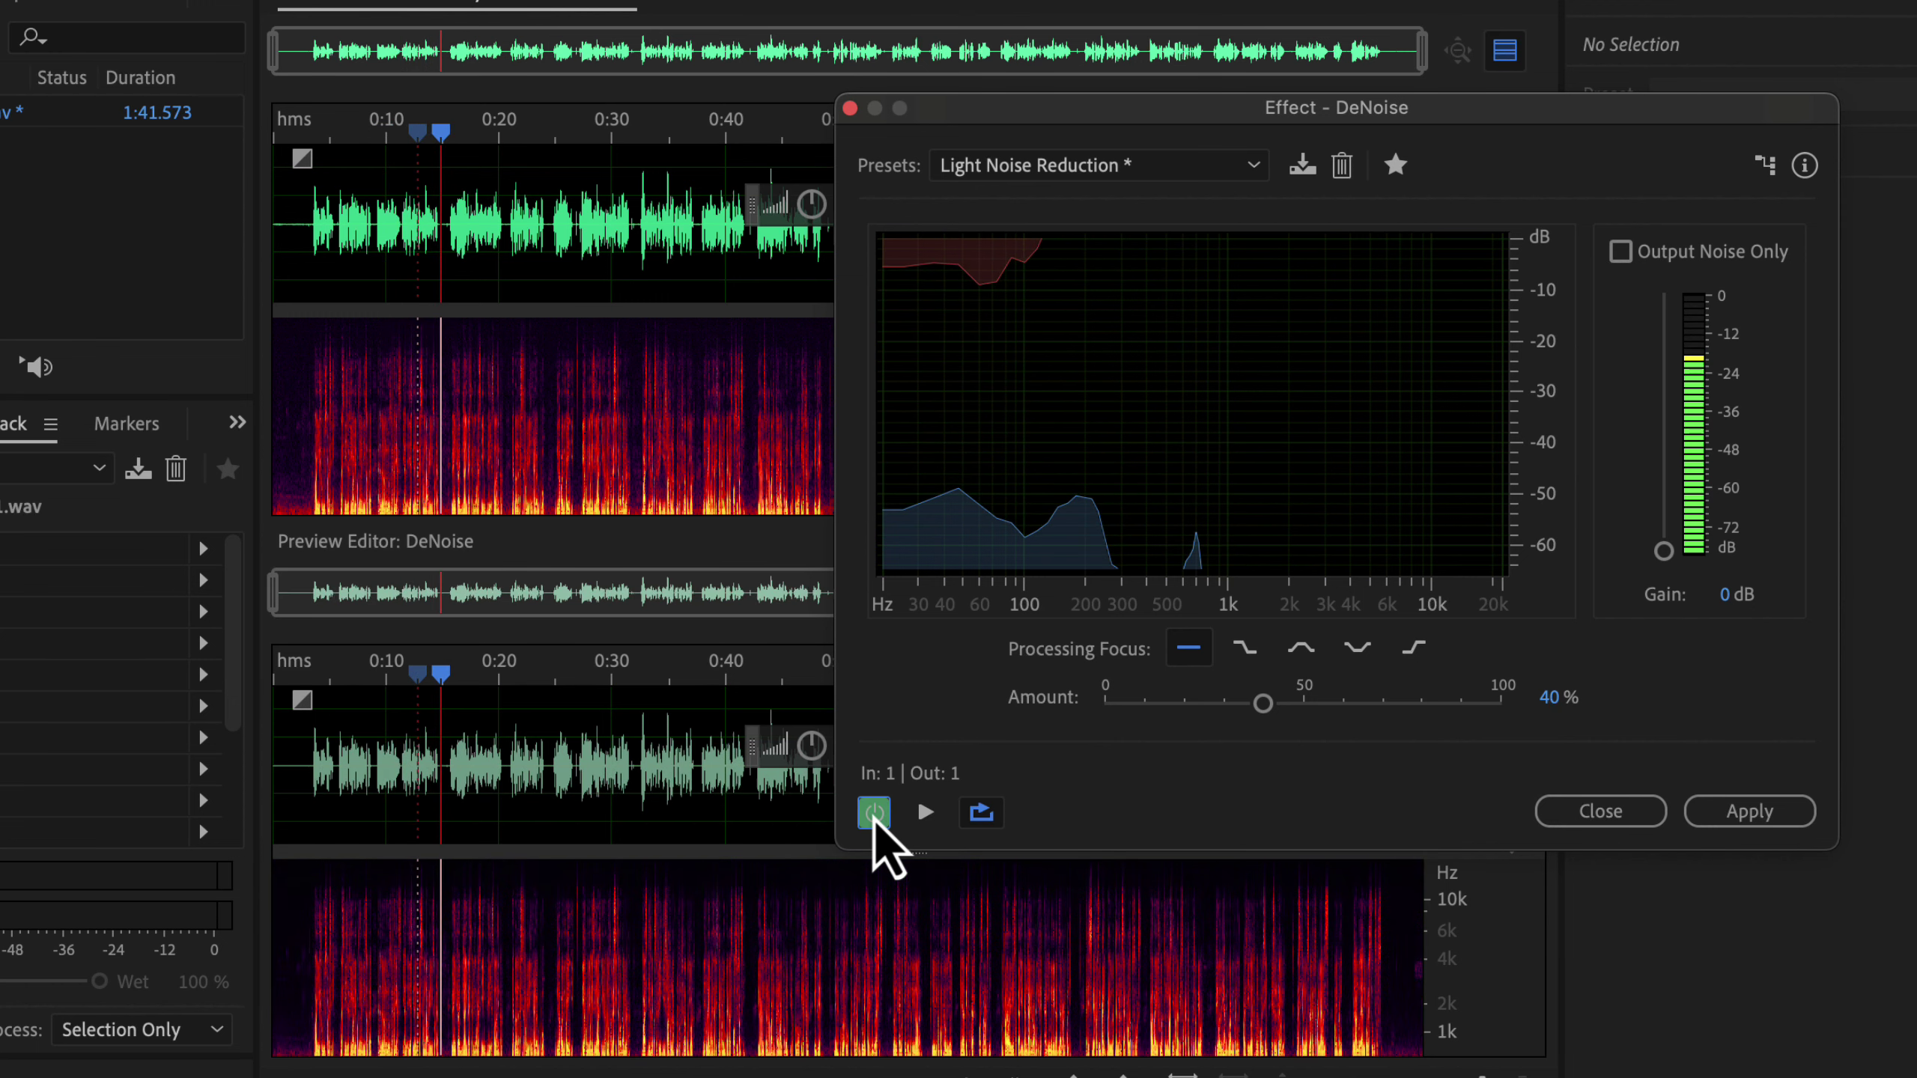
click(1773, 821)
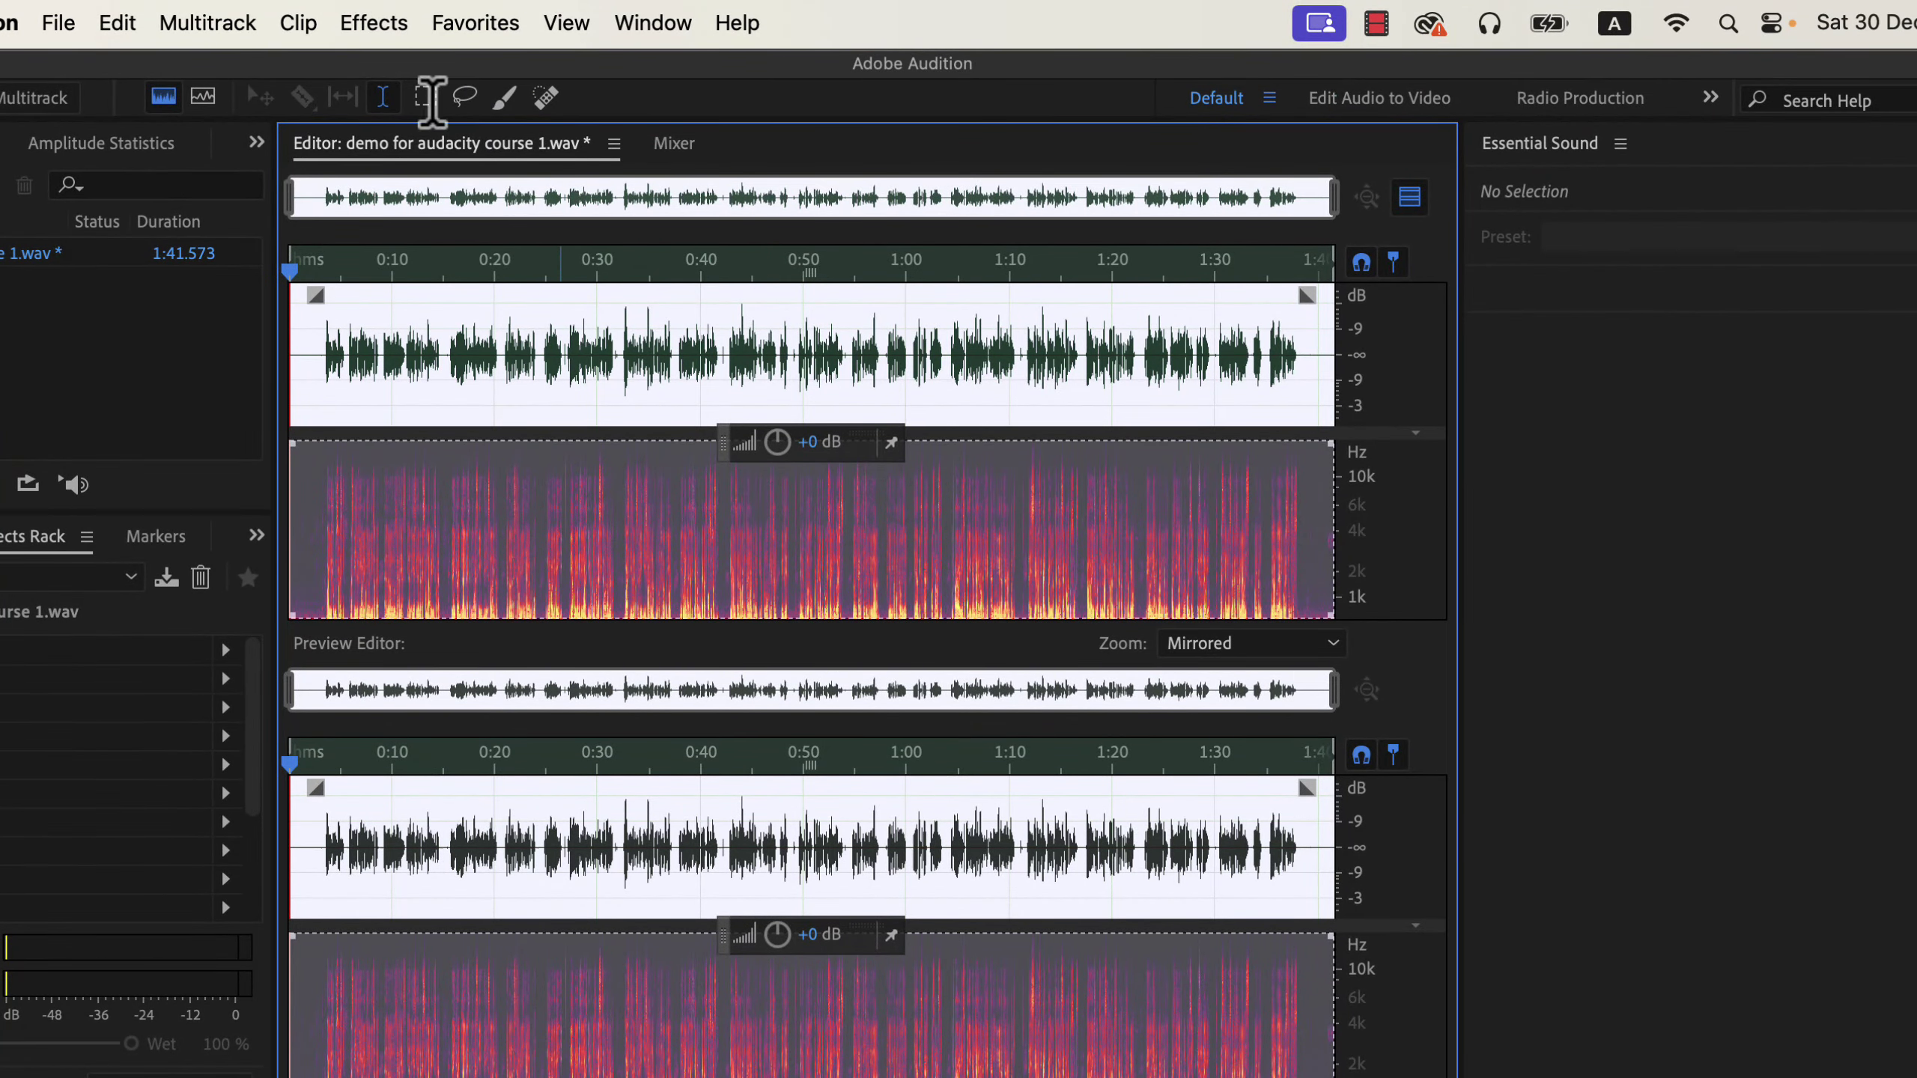
Step: Open the Parametric Equalizer with the Default preset and enable its high-pass filter at 81 Hz
click(379, 26)
mouse_move(370, 545)
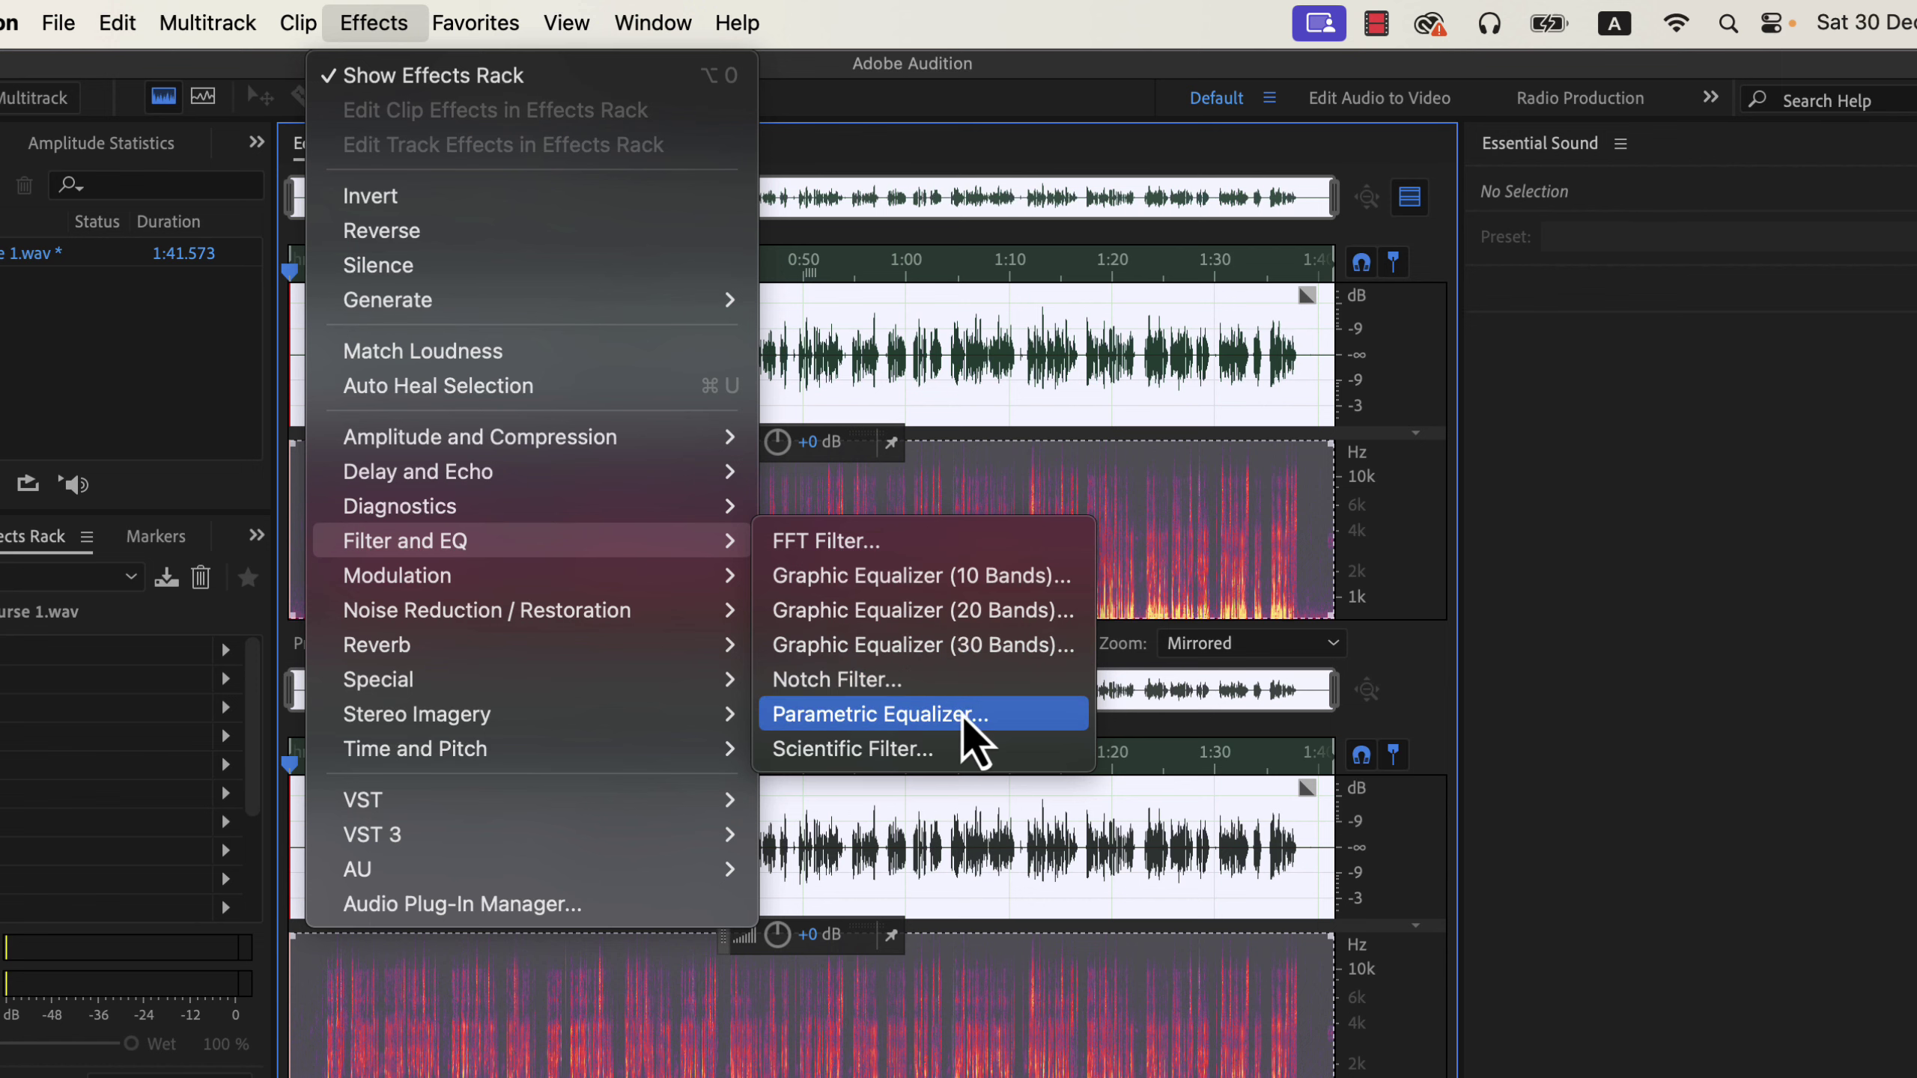
click(1000, 716)
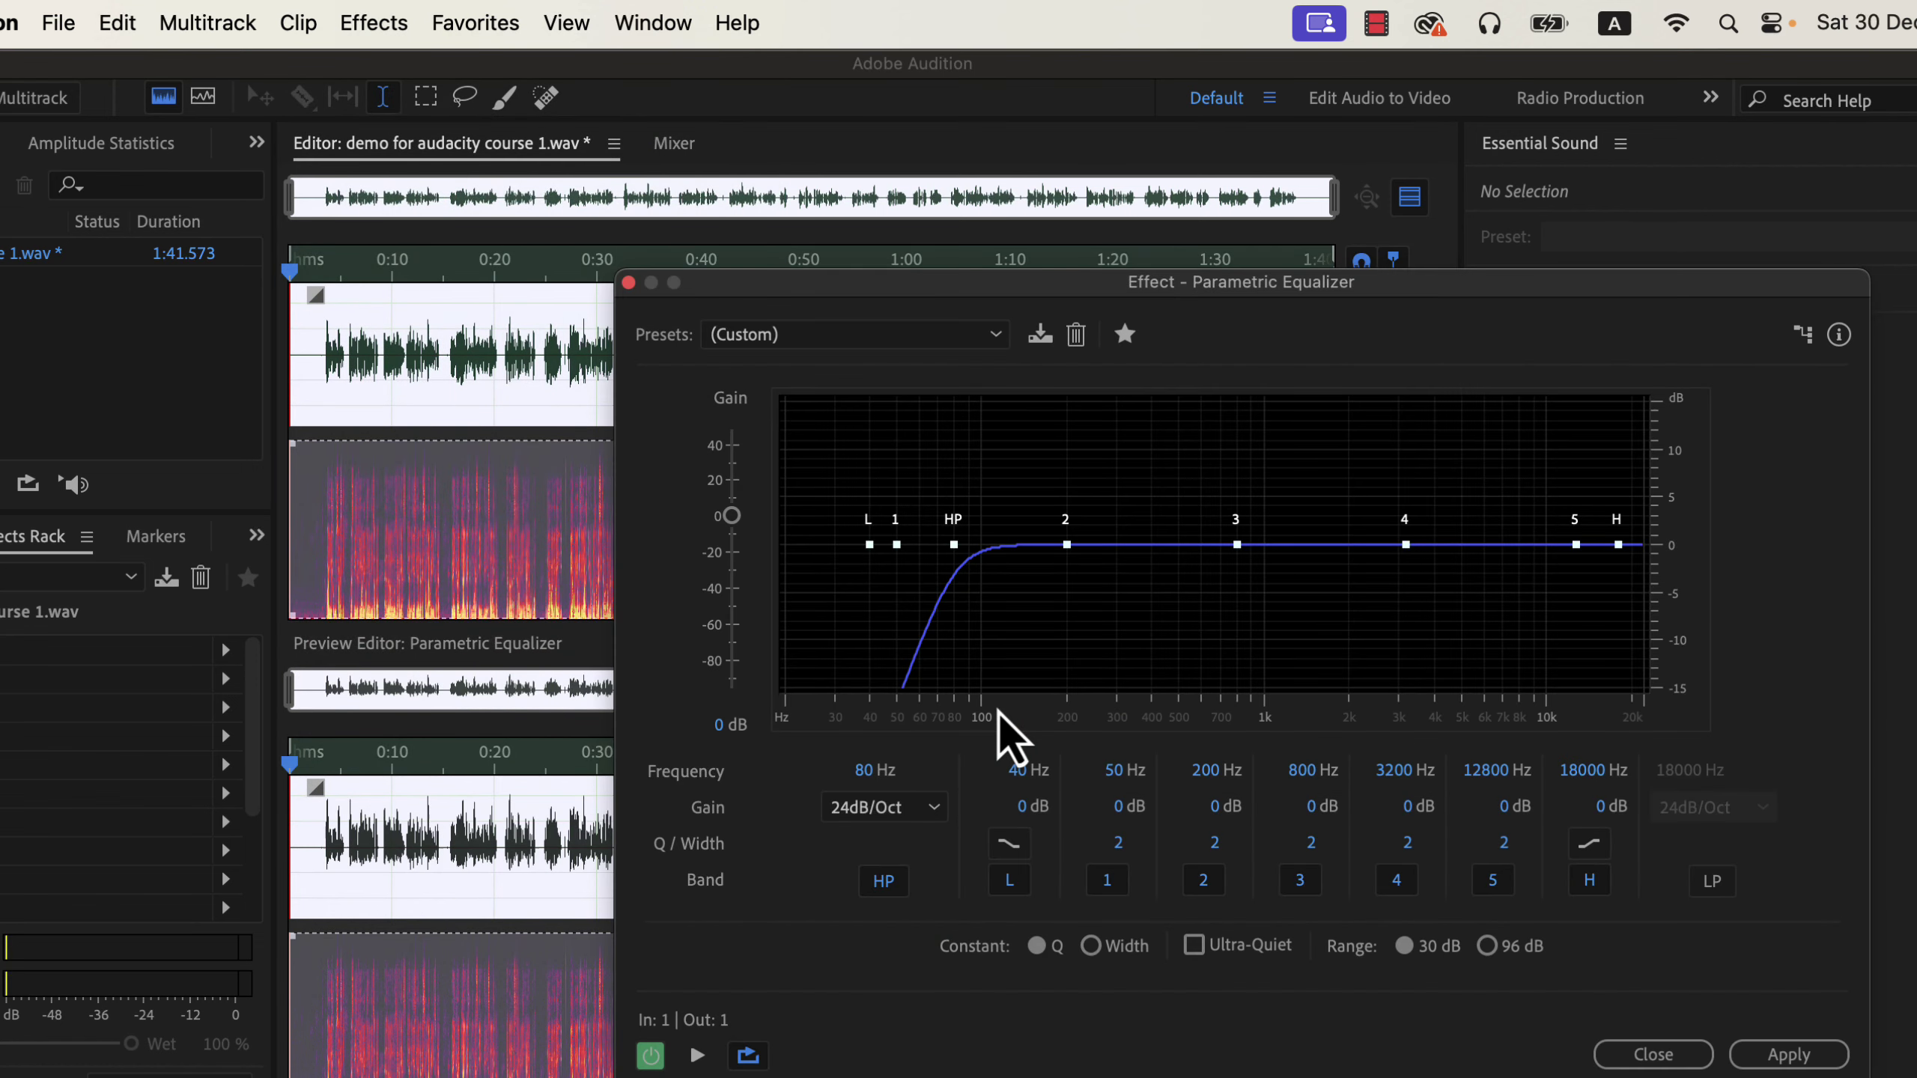
click(878, 340)
click(837, 371)
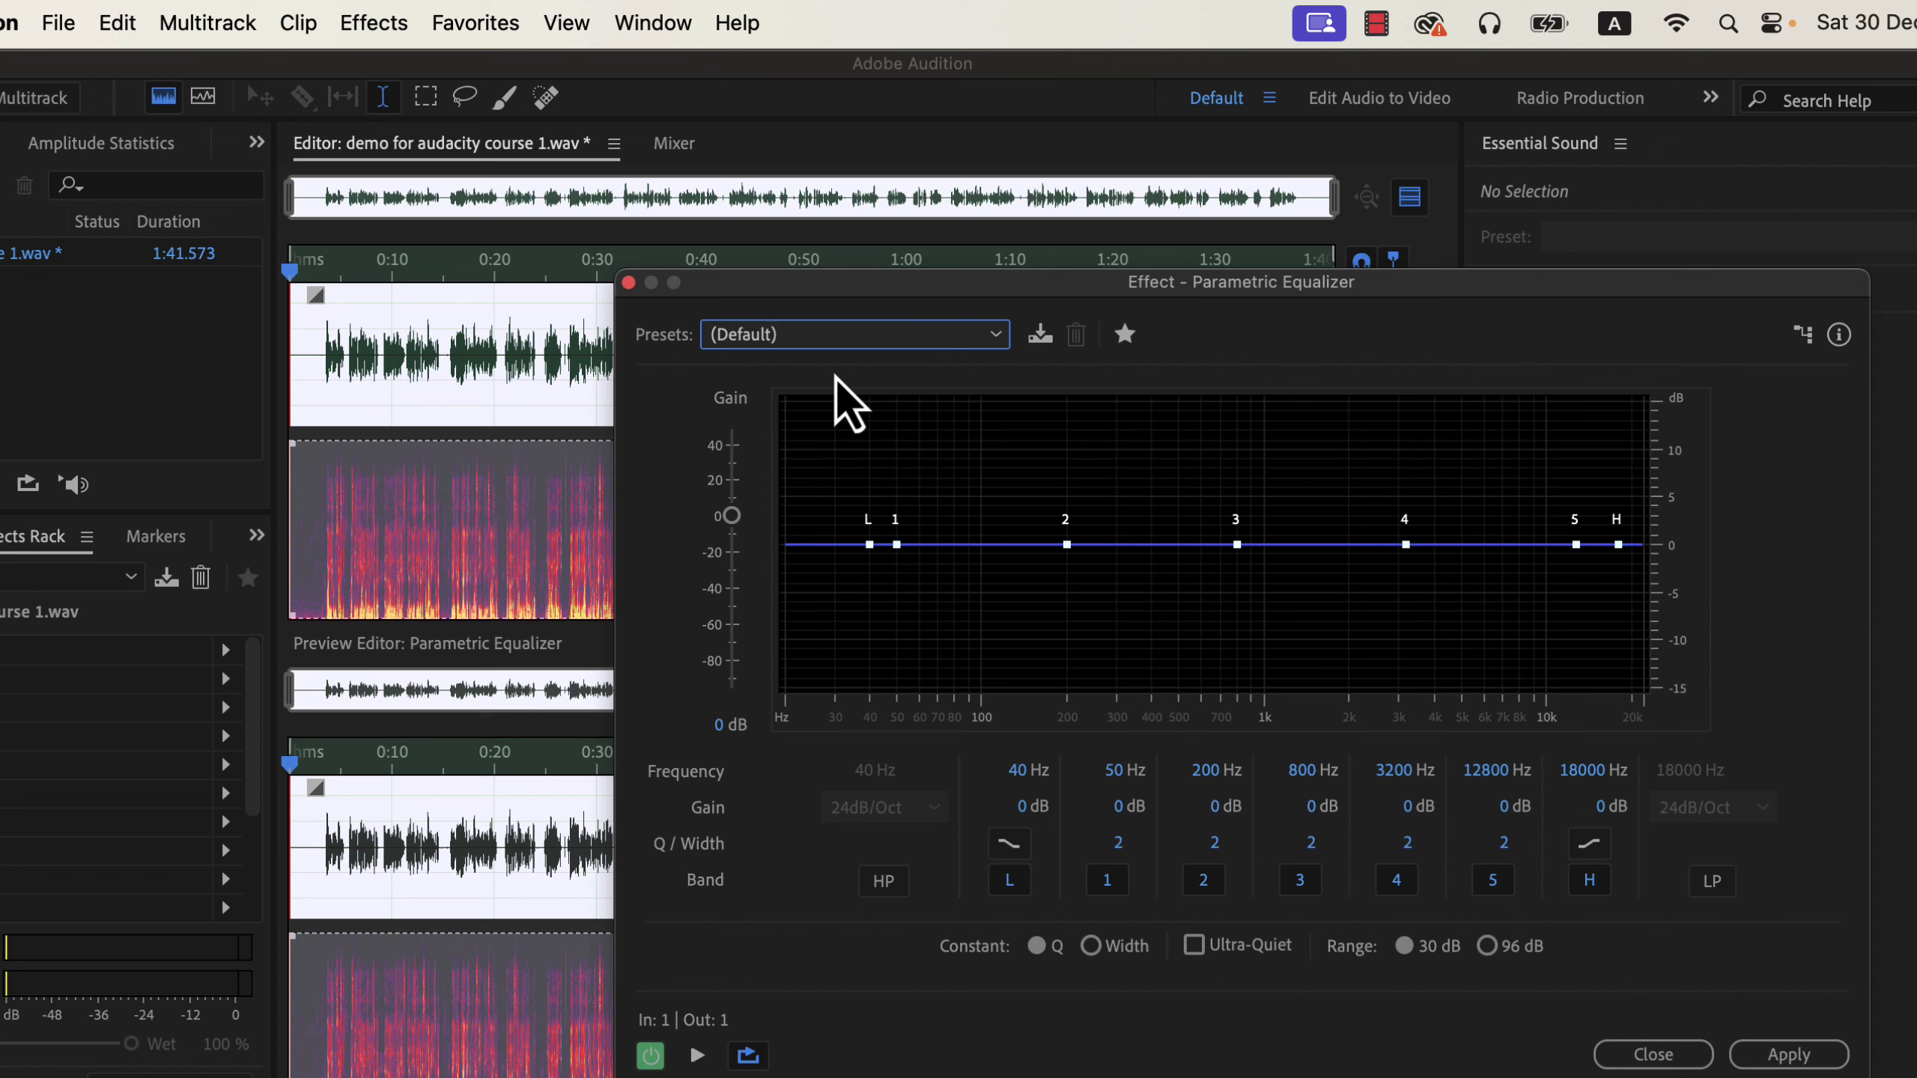
click(879, 882)
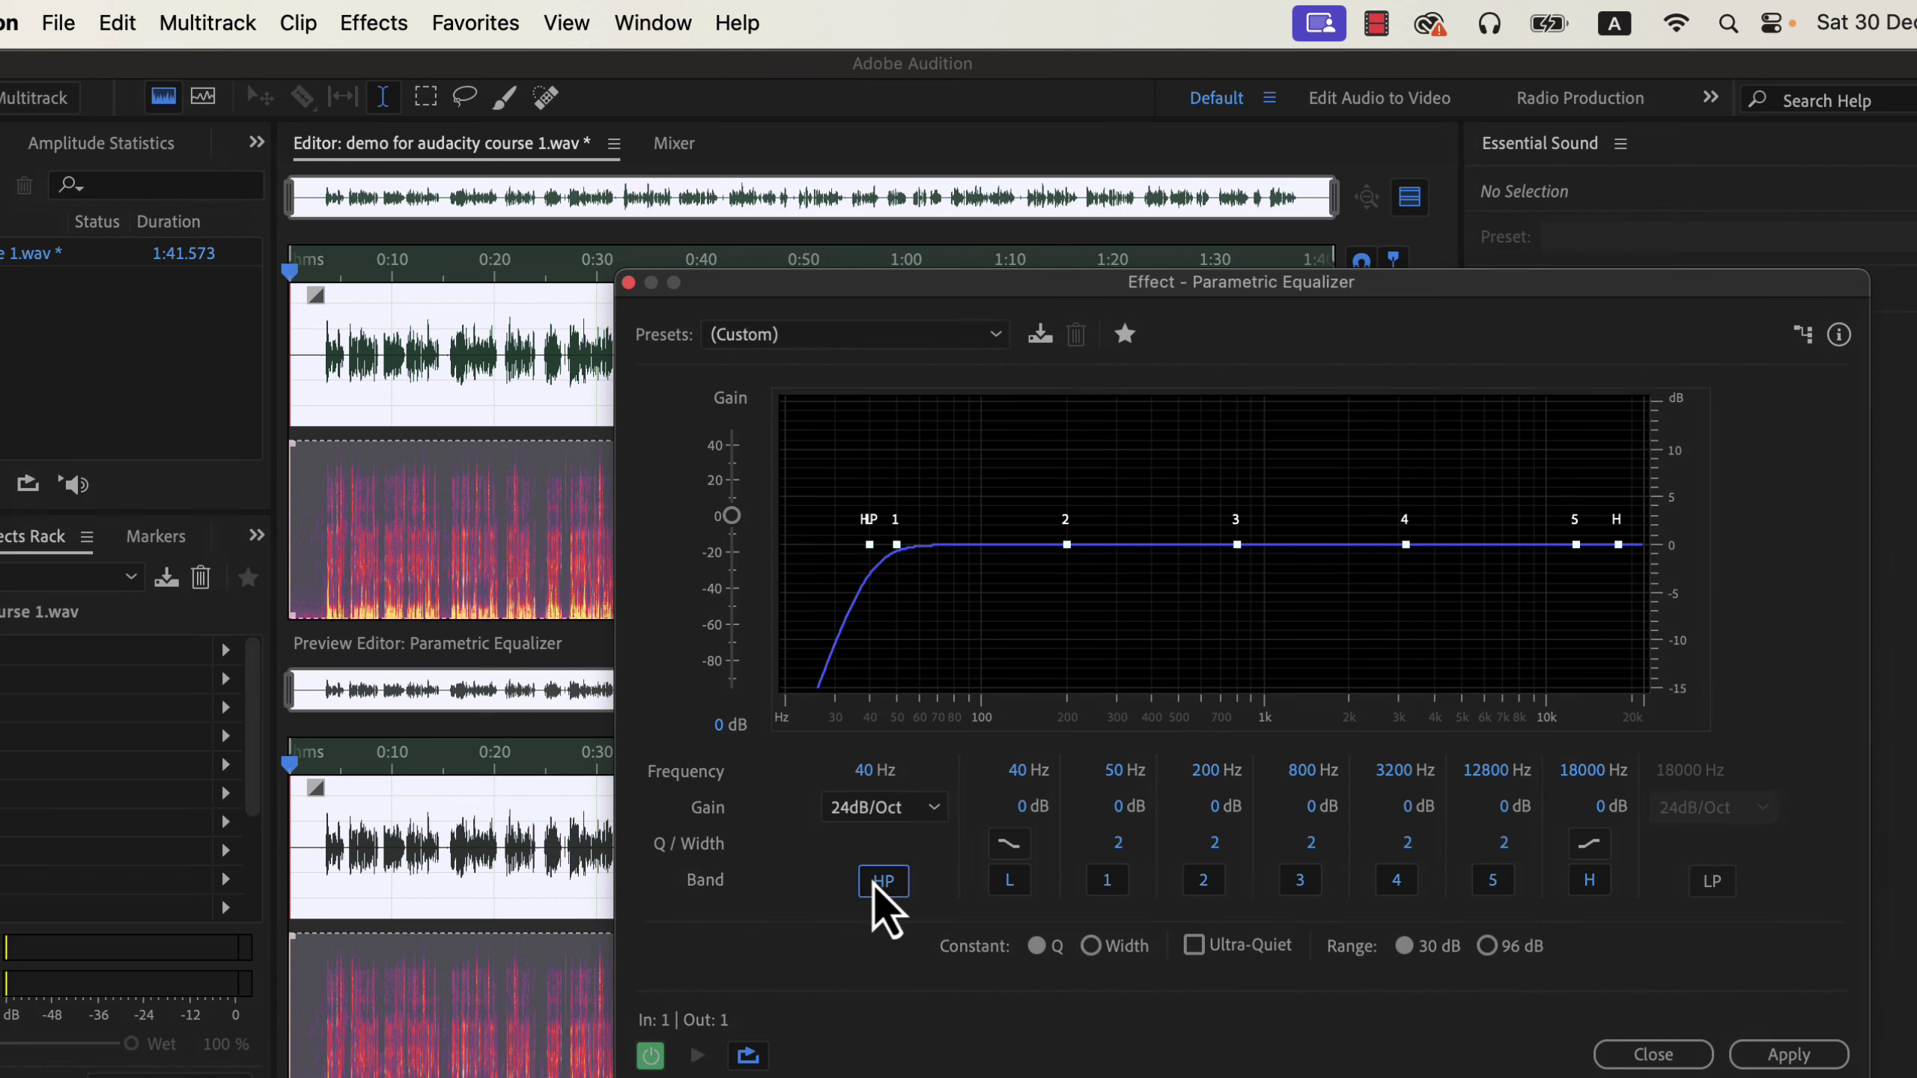
drag(875, 771, 936, 771)
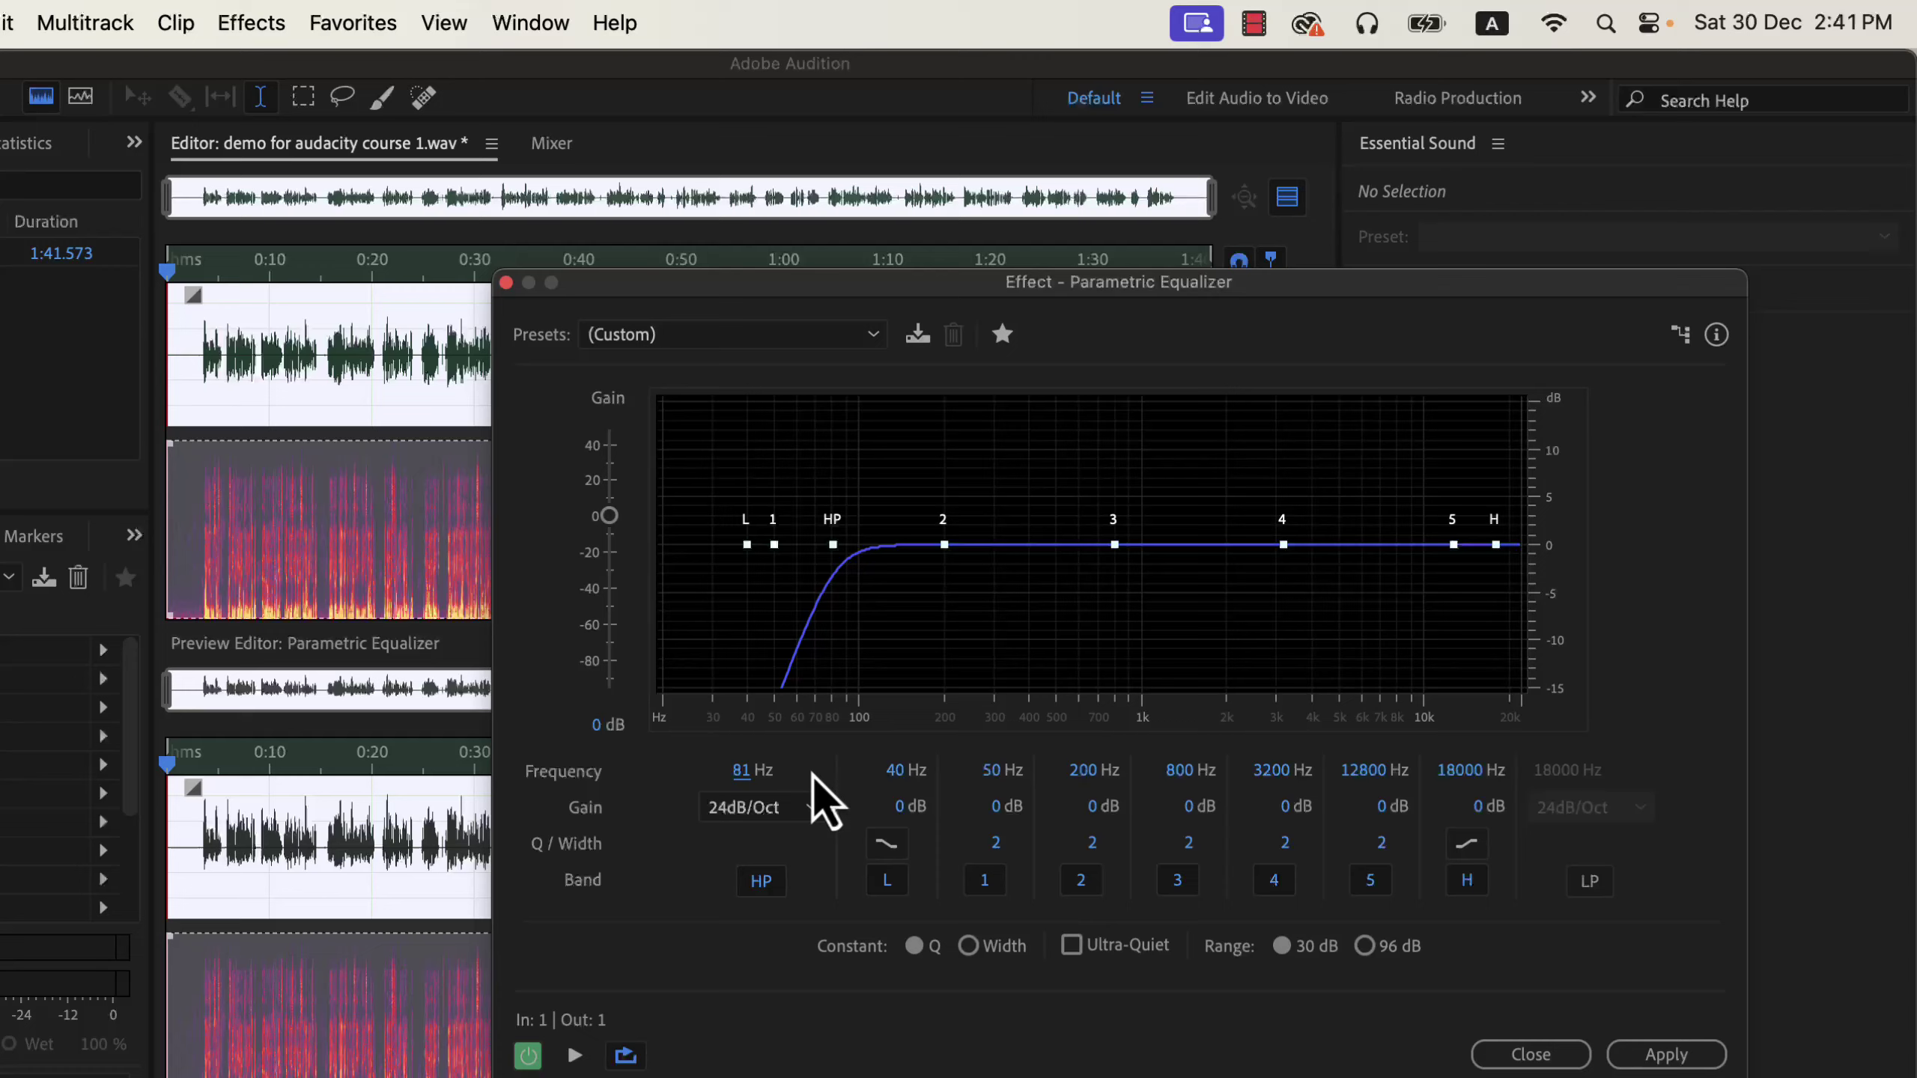
Step: Preview from just before the speech starts, compare the equalizer bypassed and active, and apply it to the recording
click(196, 362)
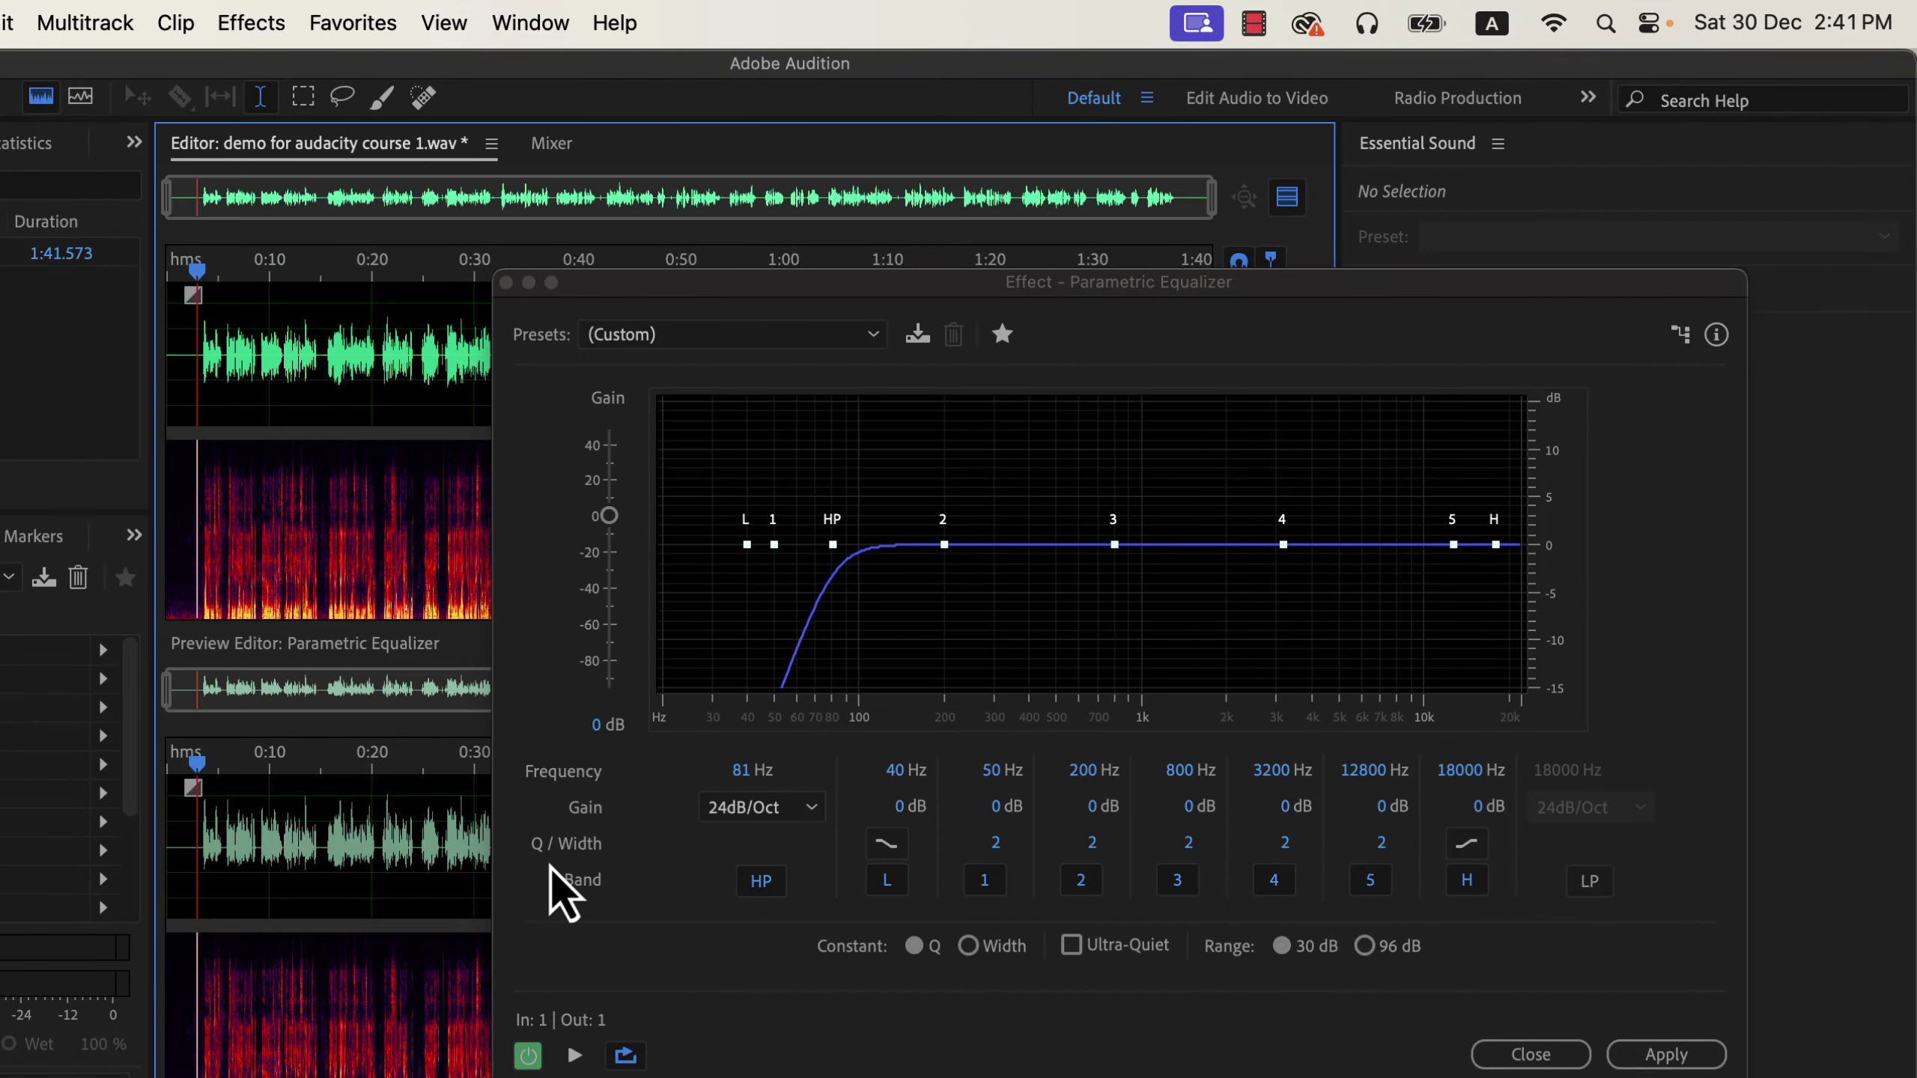
click(588, 1052)
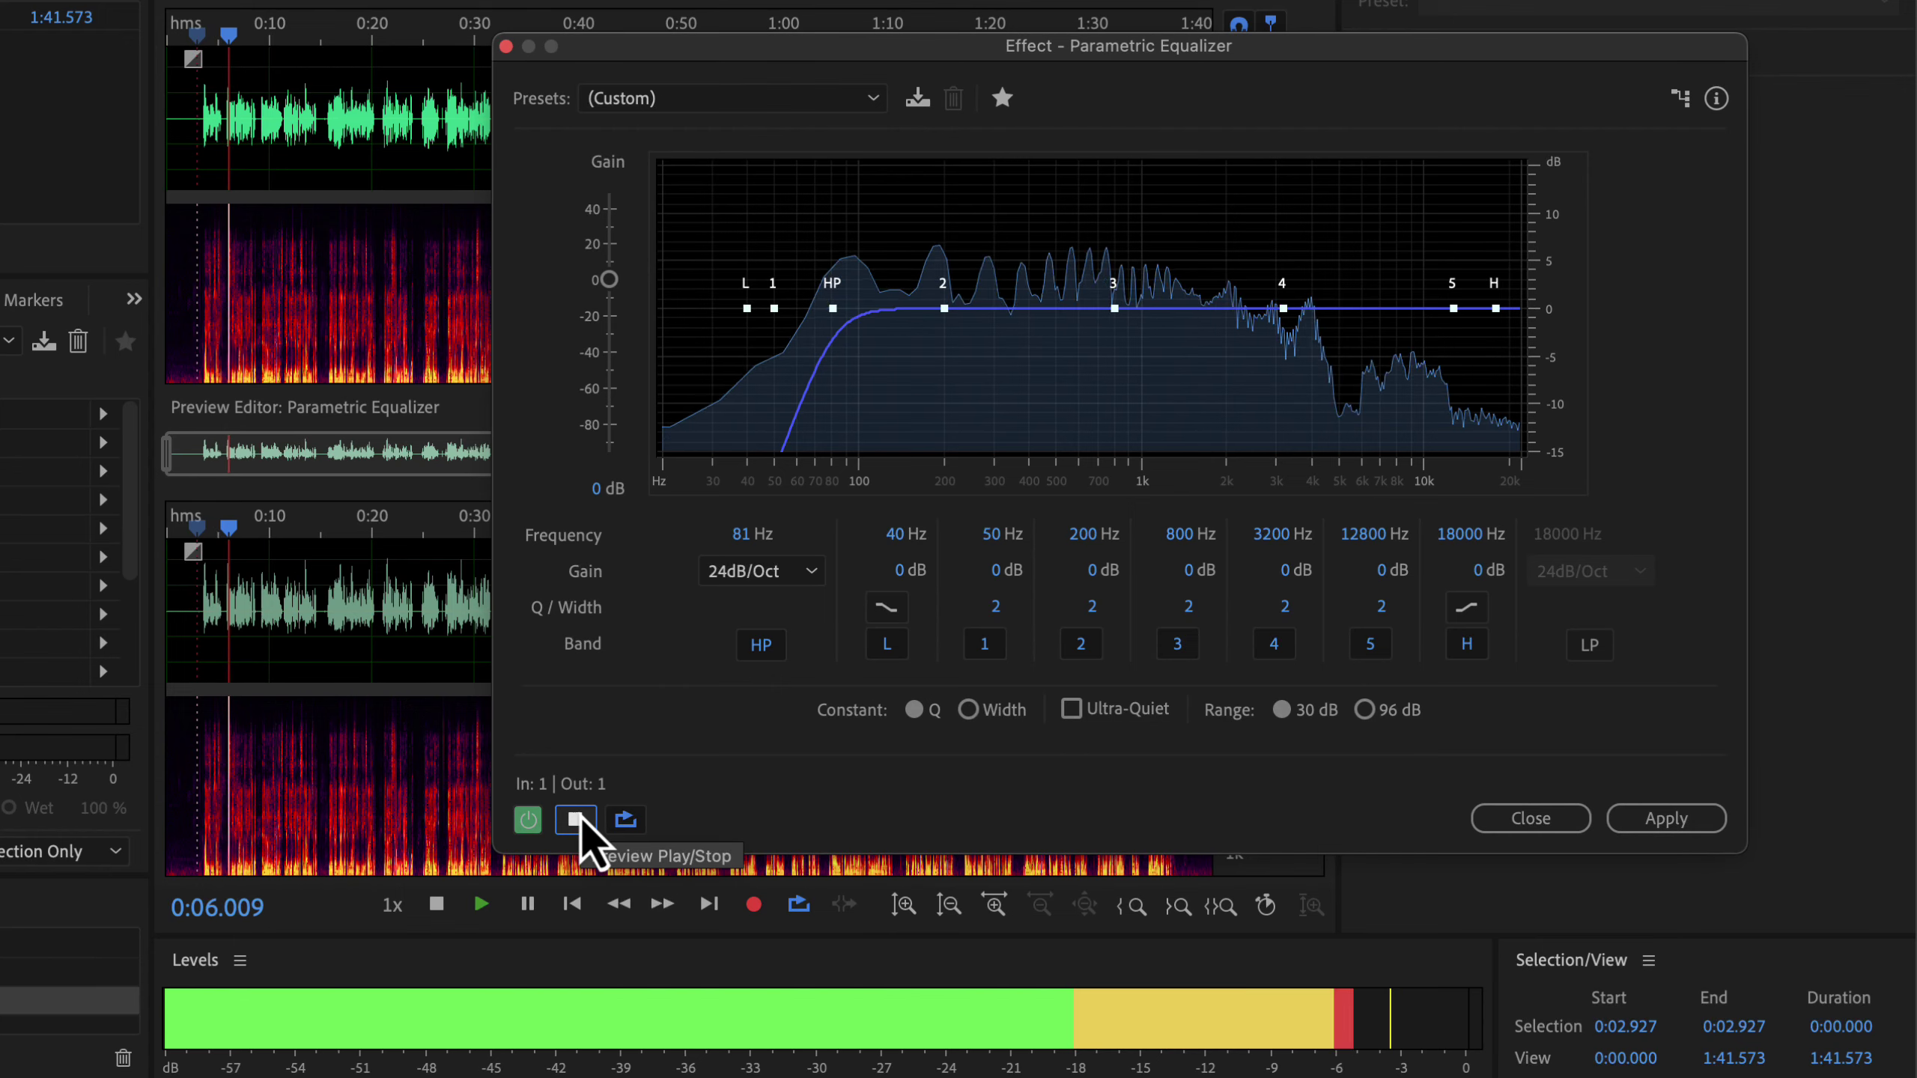
click(528, 820)
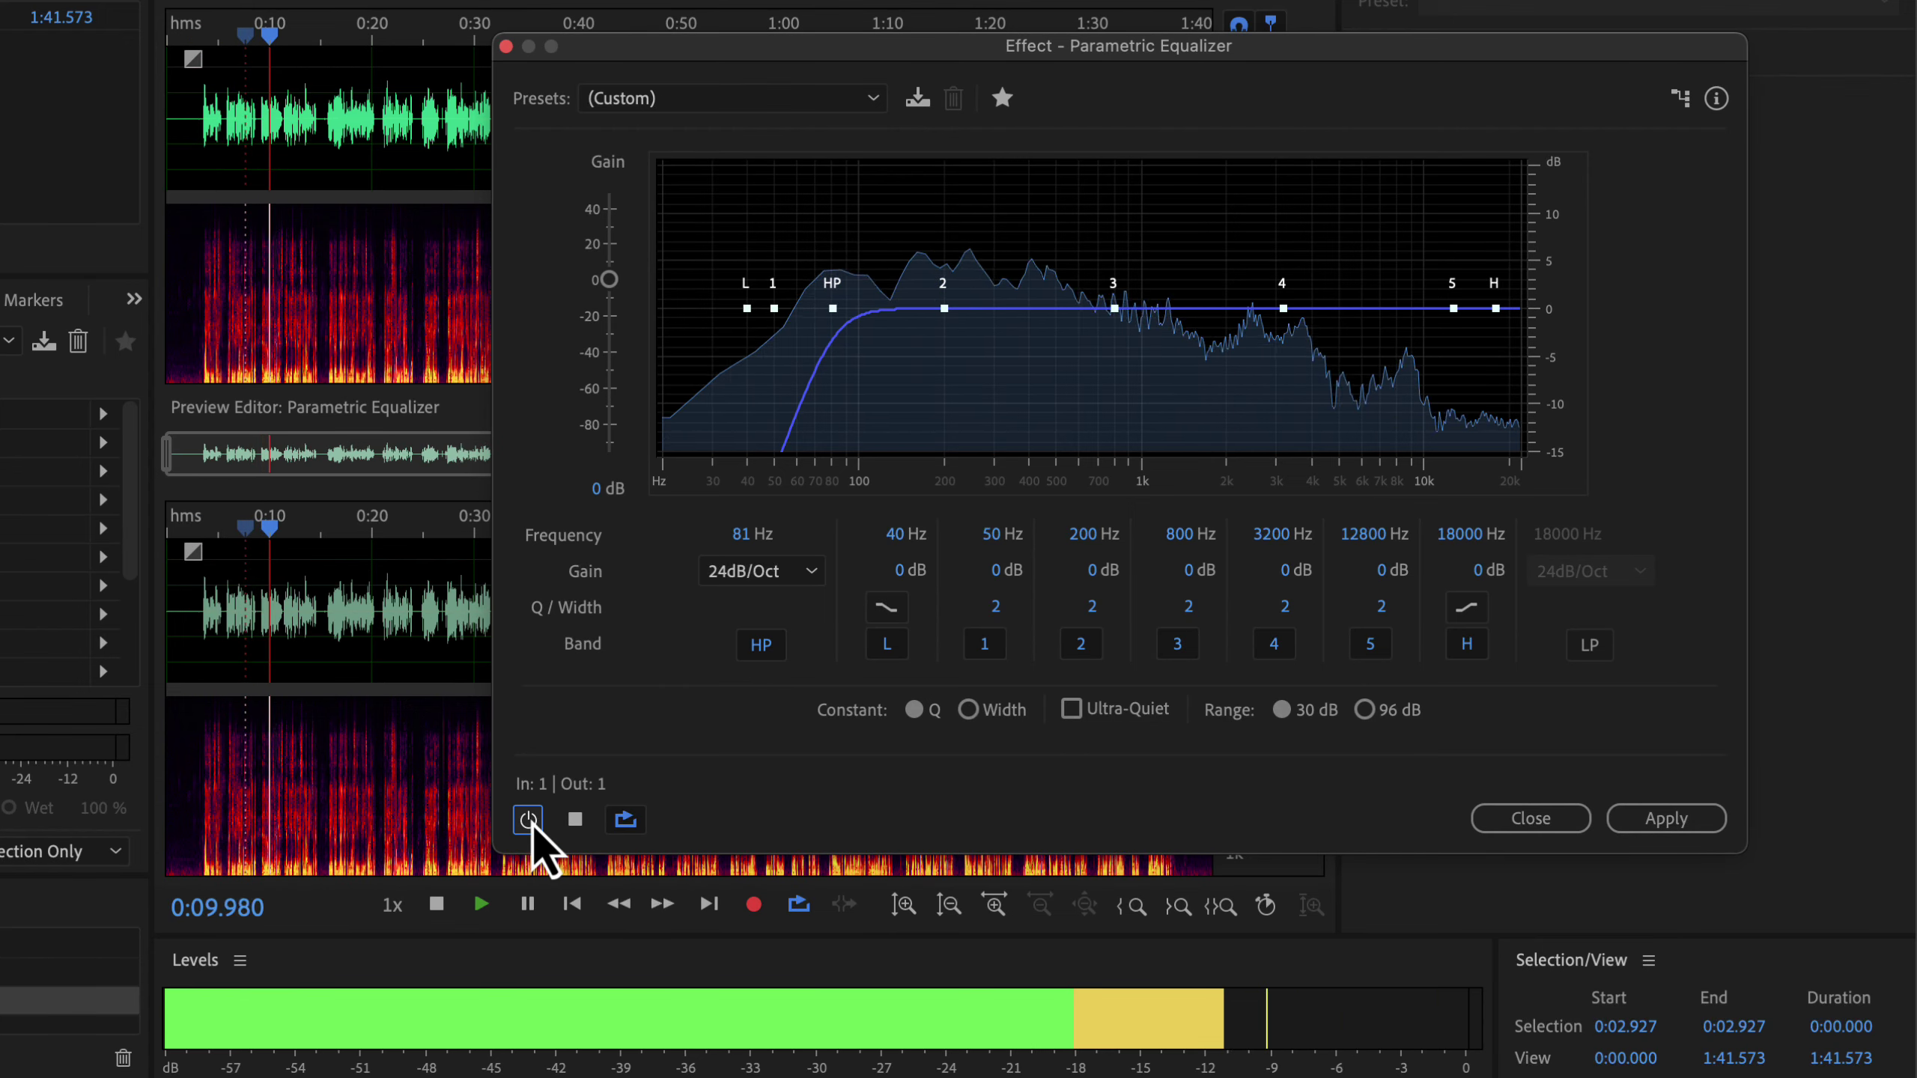
click(528, 820)
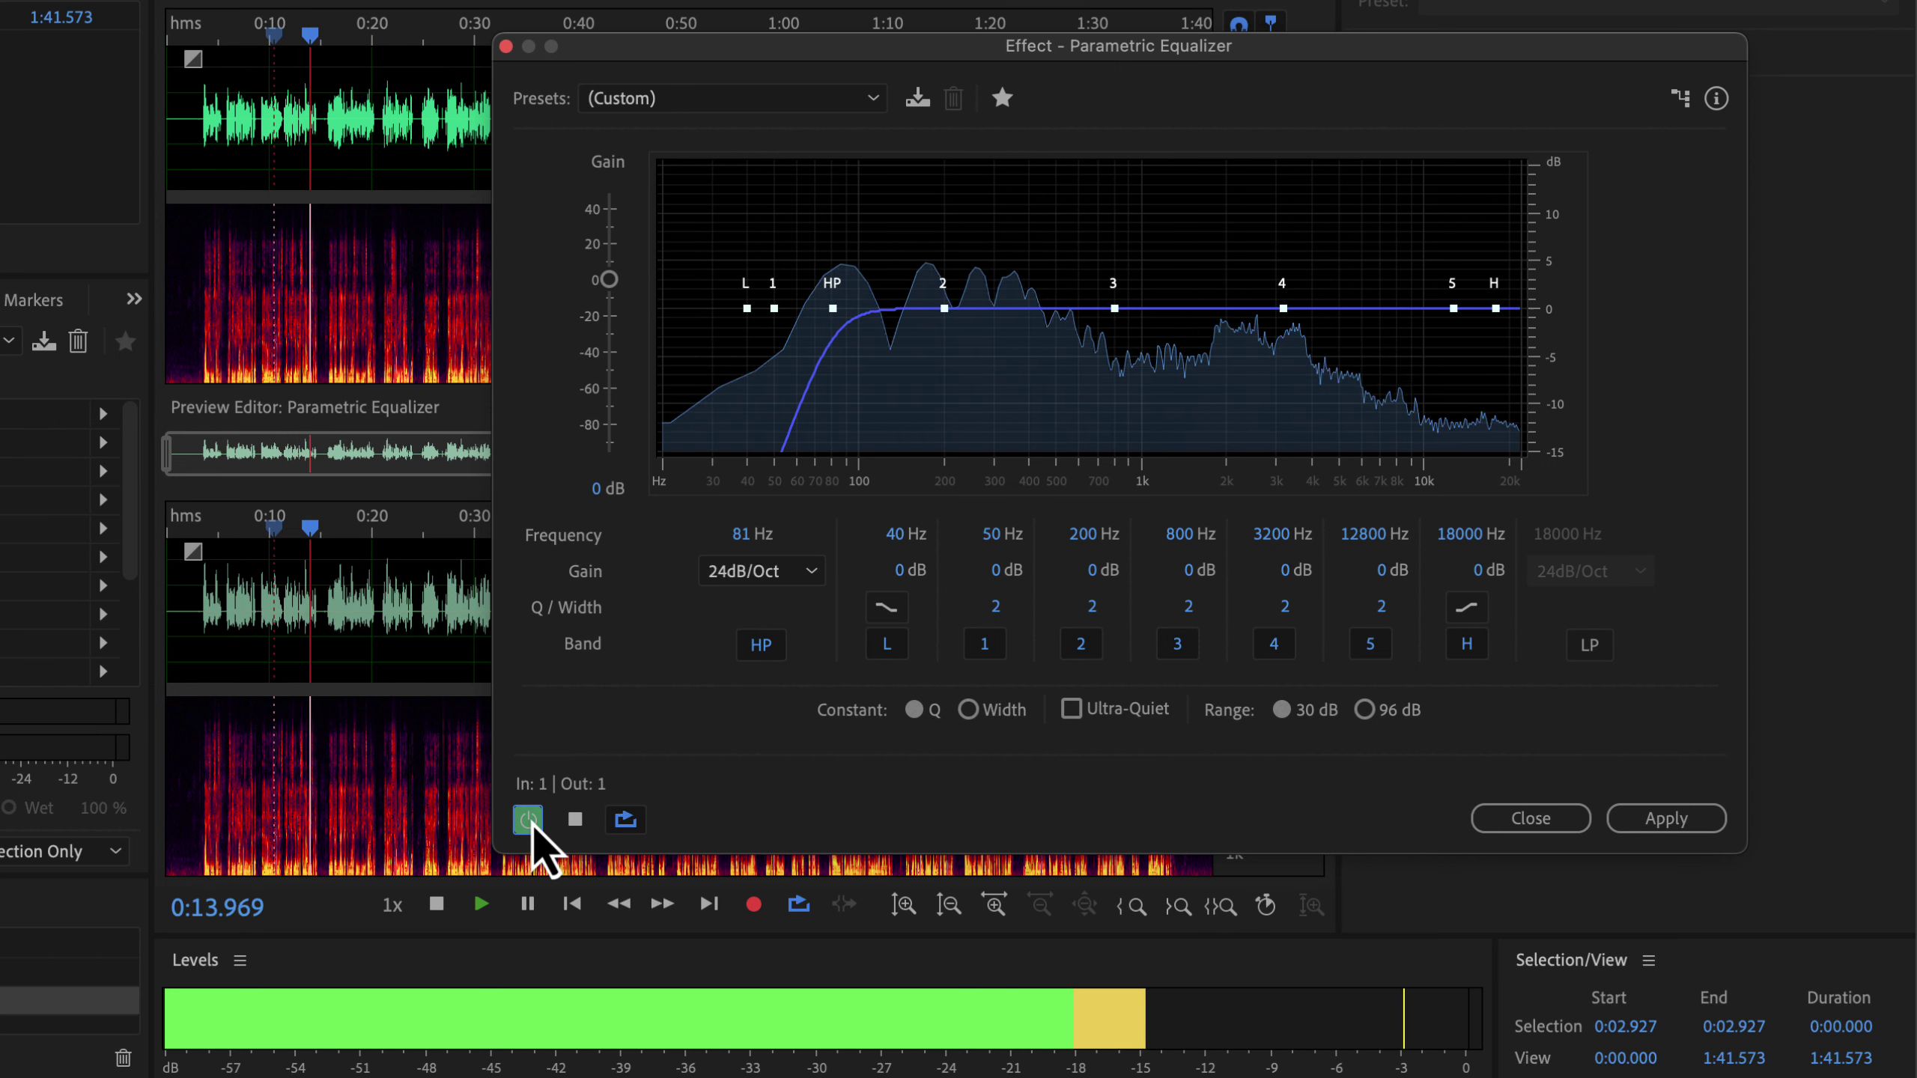
key(space)
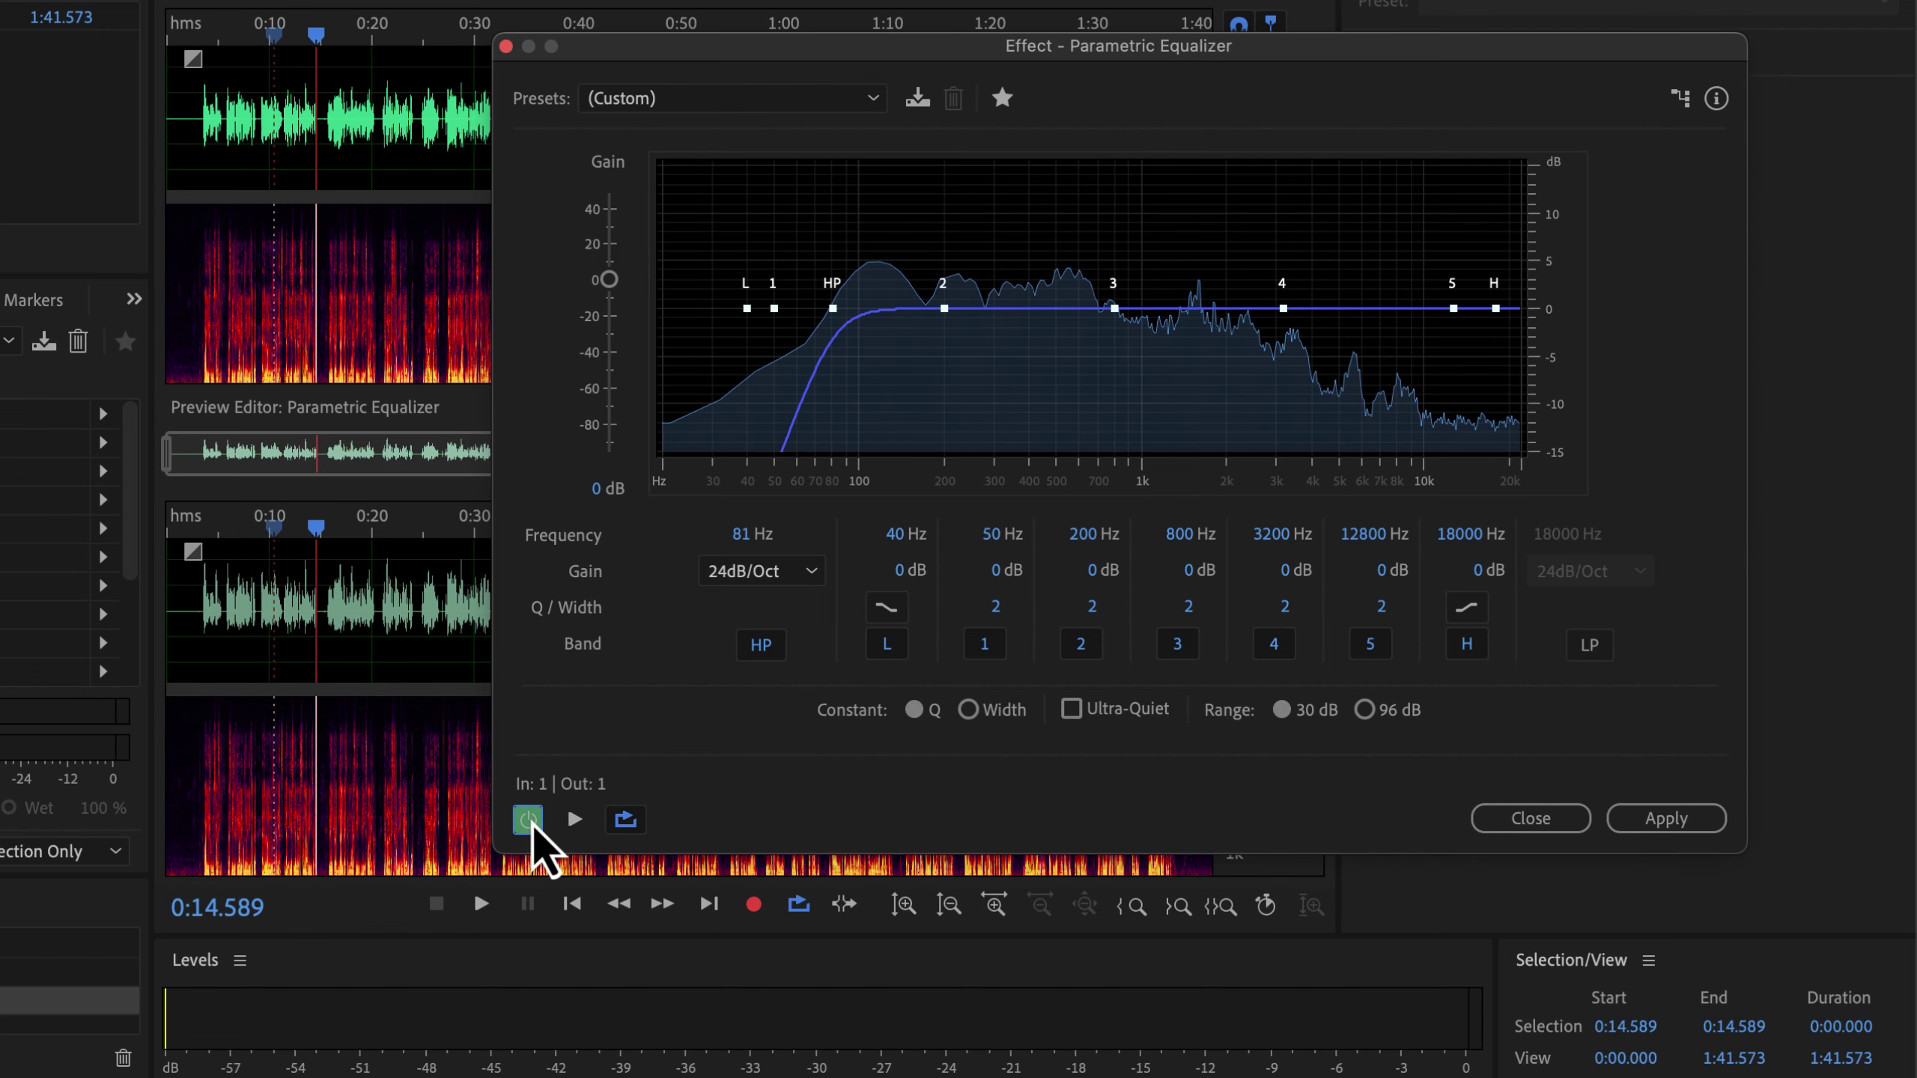
click(1656, 825)
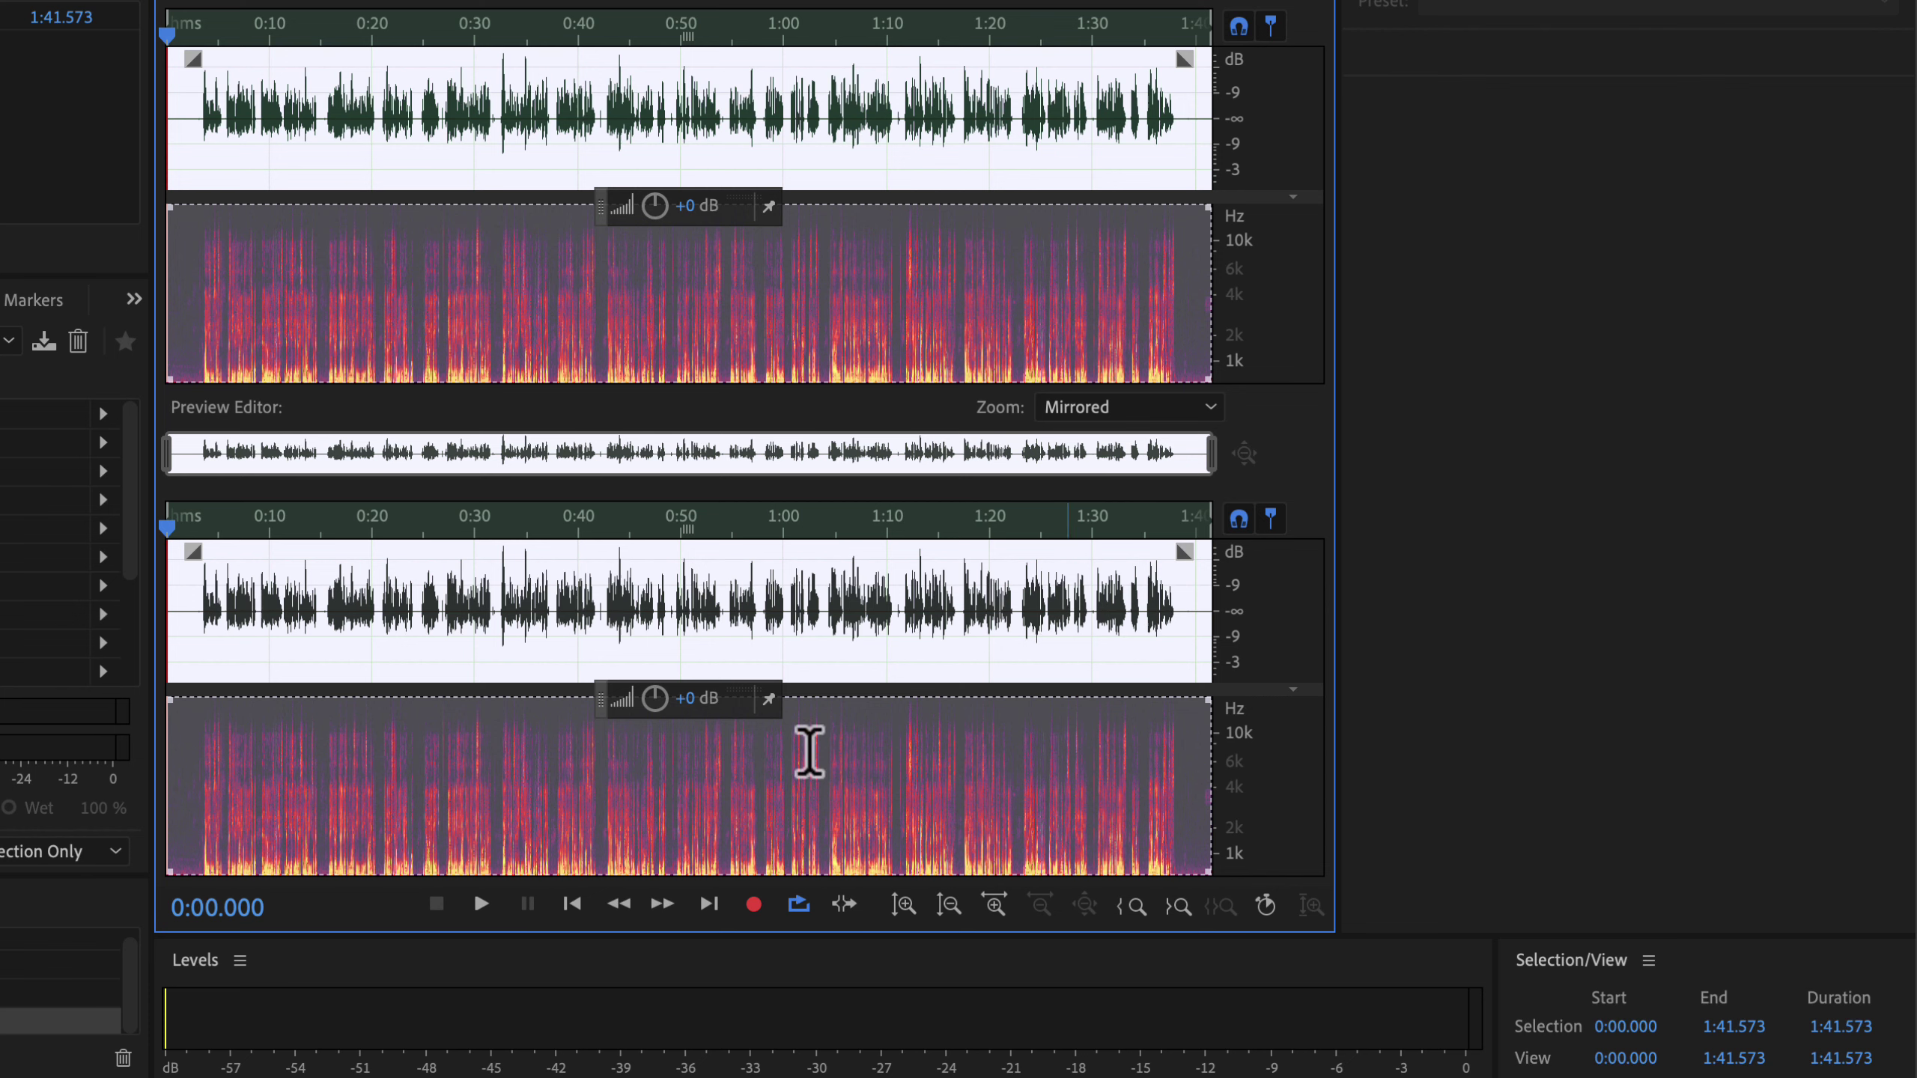
Step: Open the Dynamics effect for the recording and load the Soft Compression preset
click(183, 600)
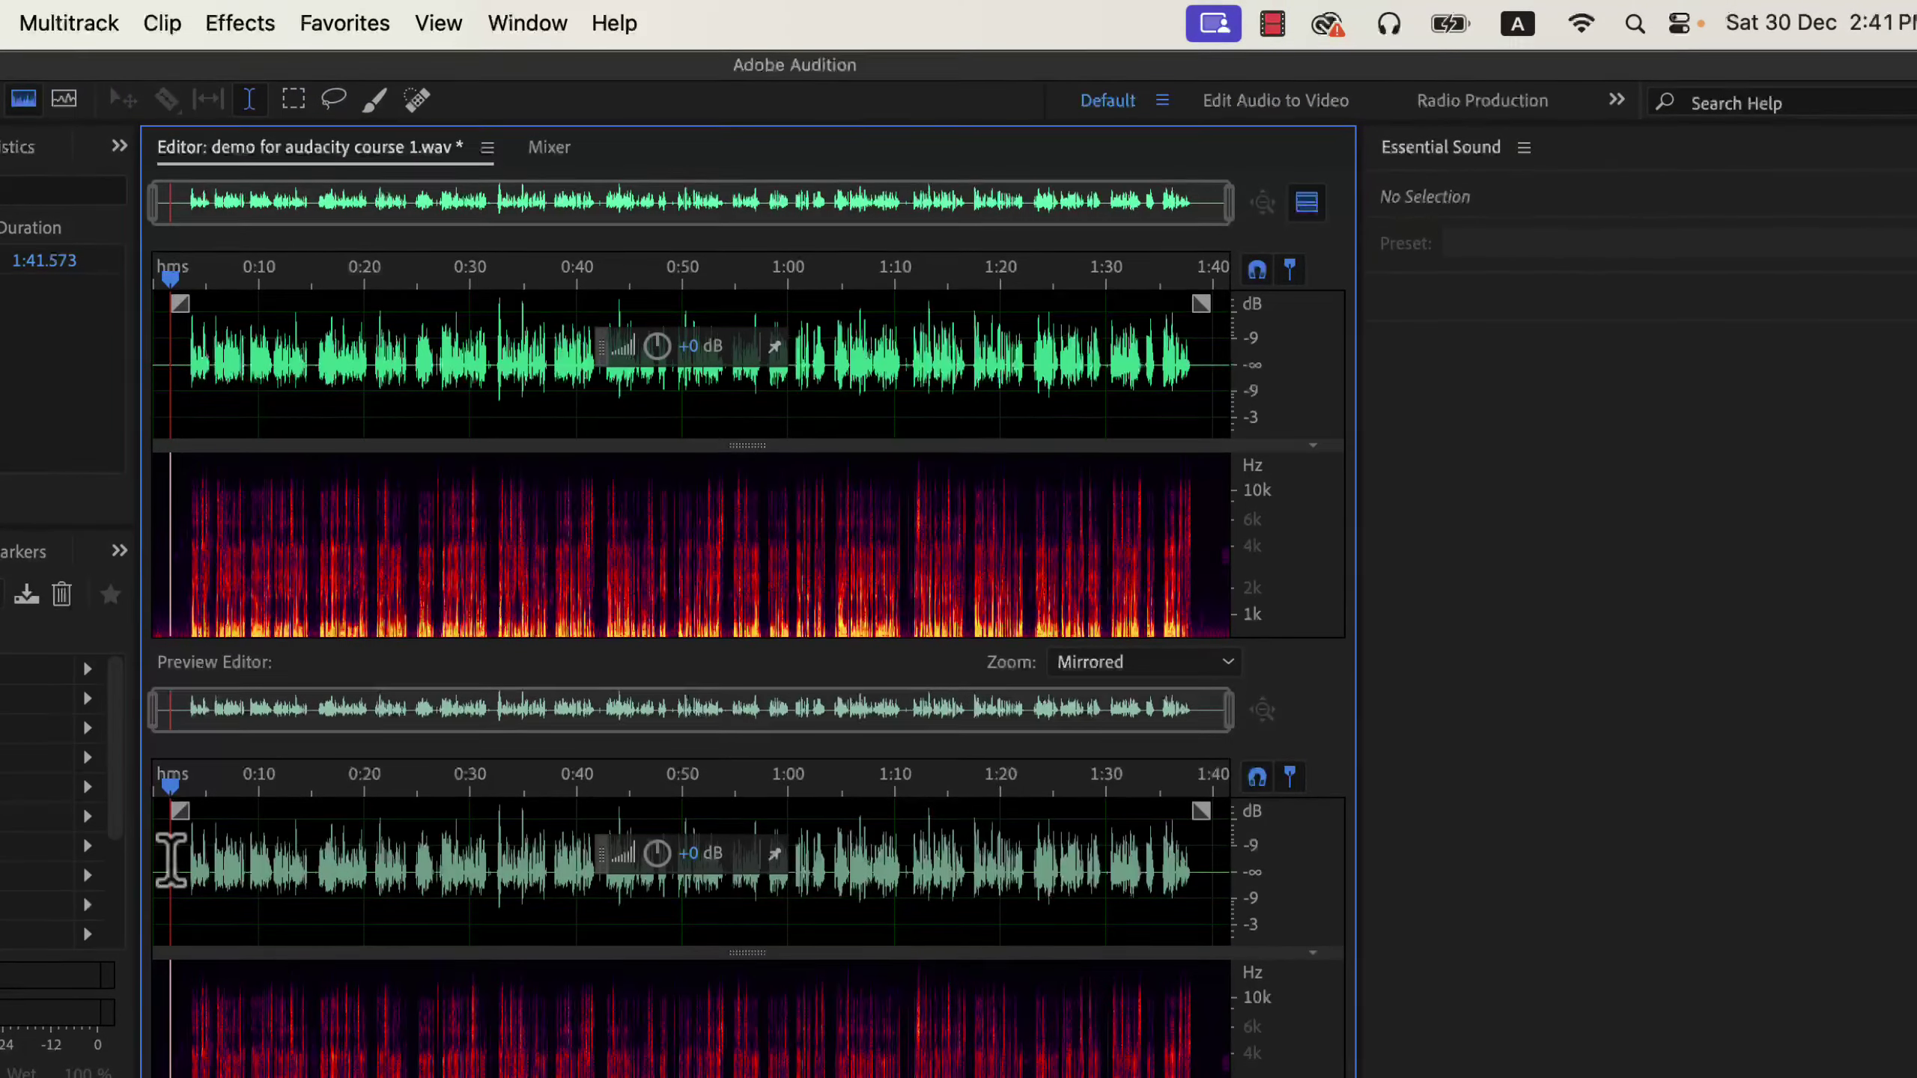
click(239, 23)
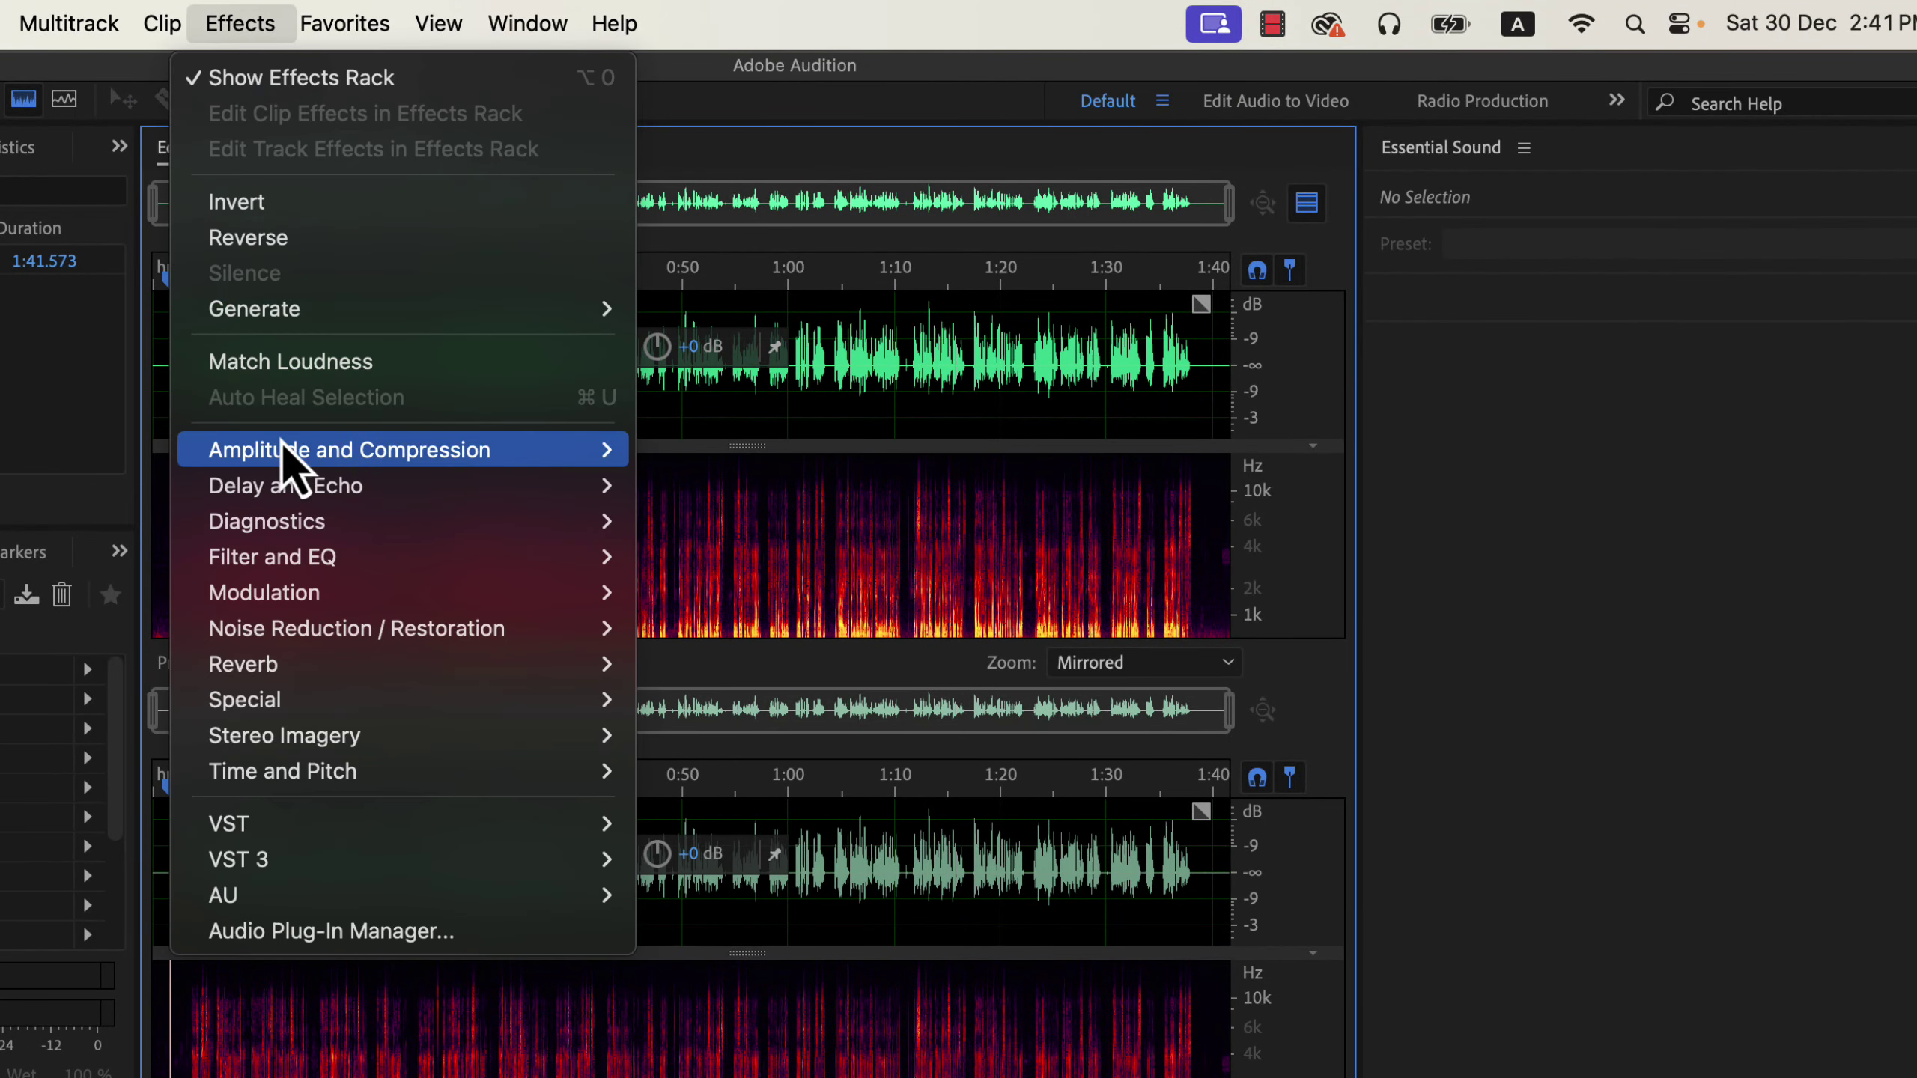
mouse_move(303, 451)
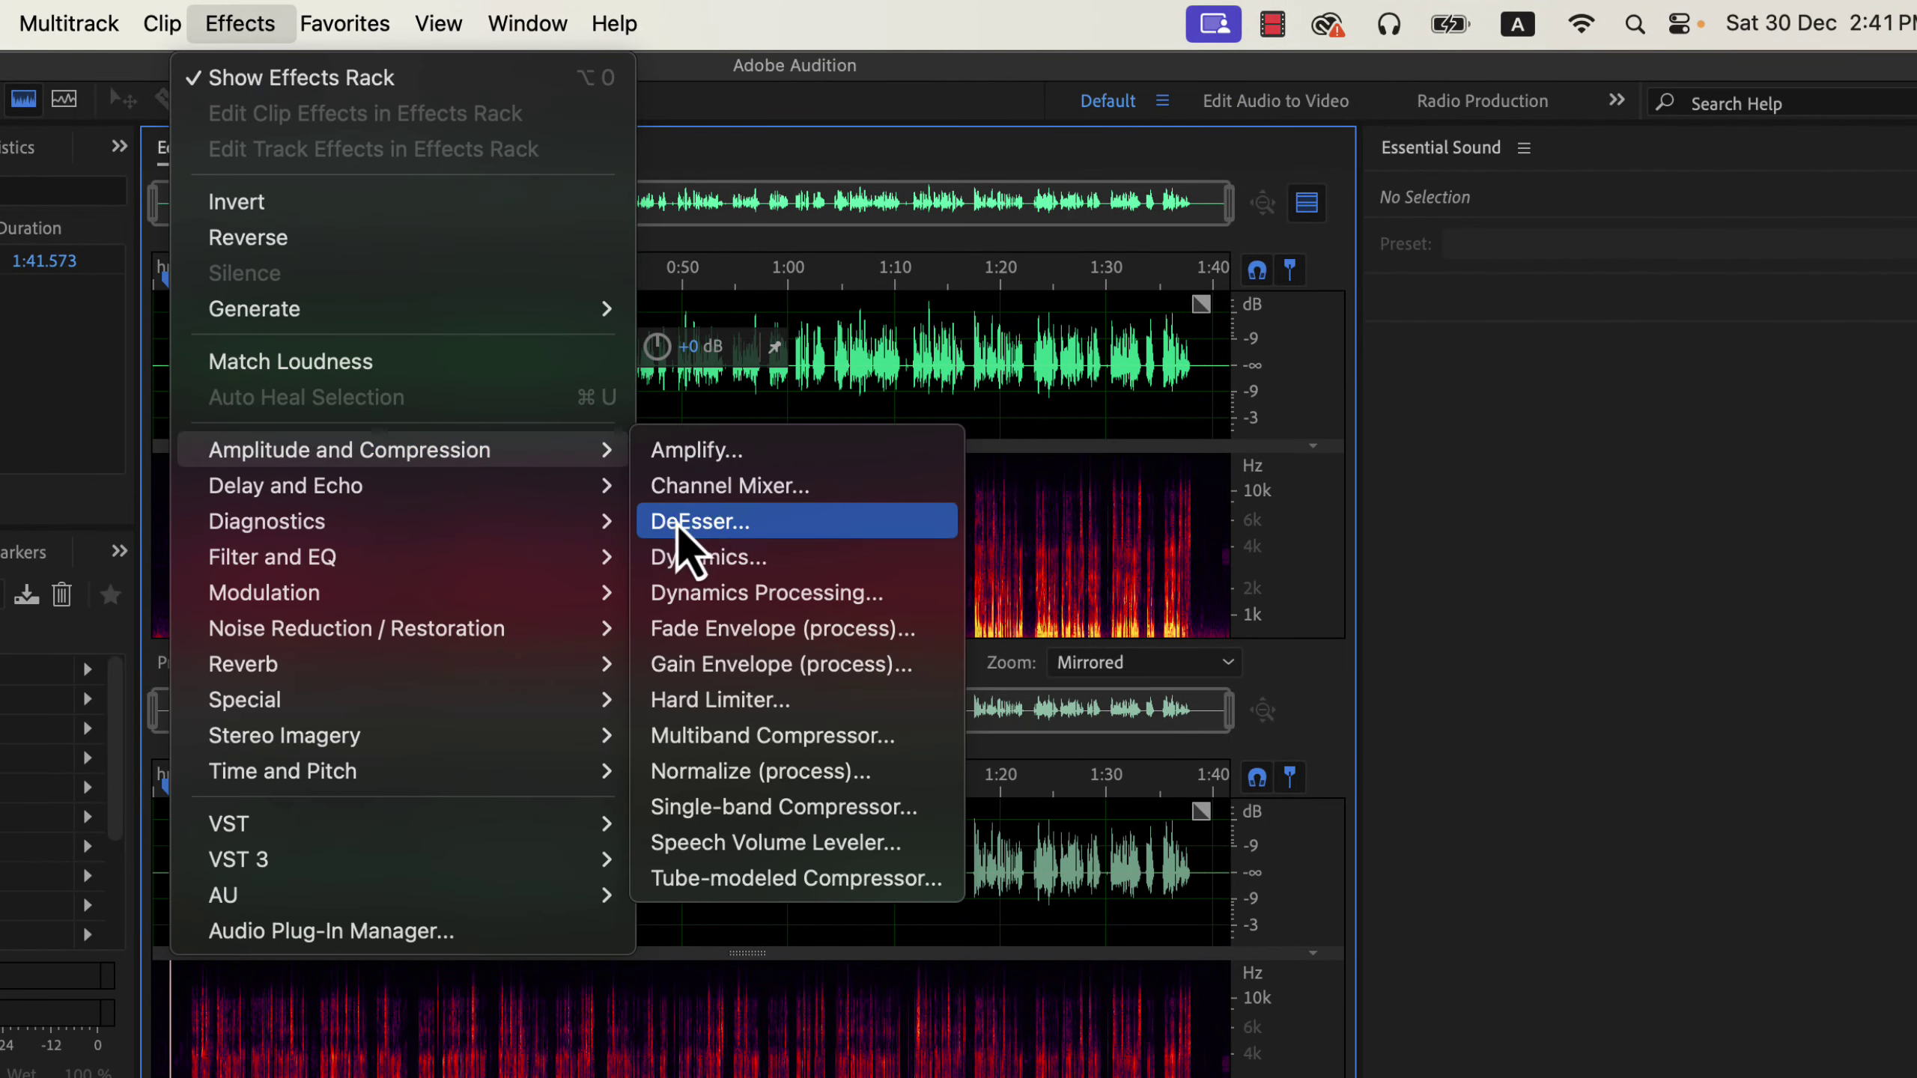
click(803, 570)
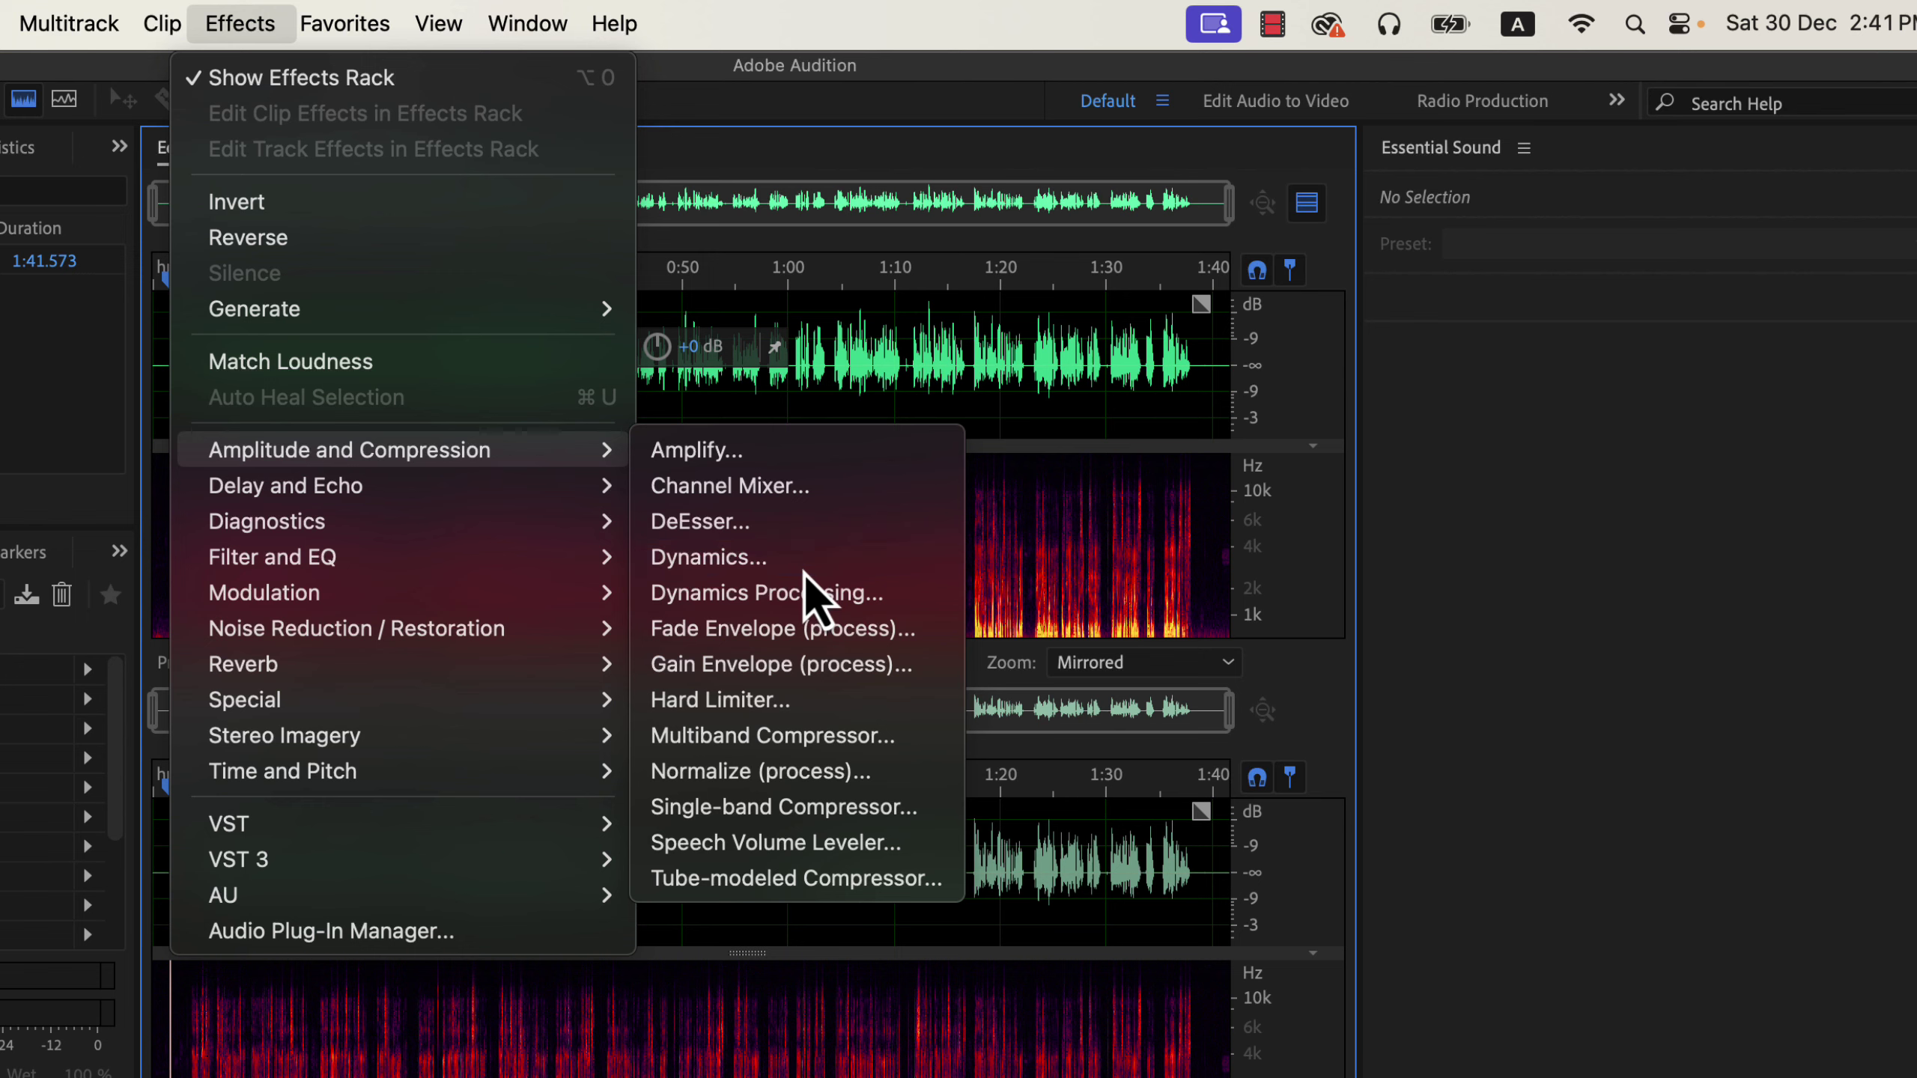
click(939, 284)
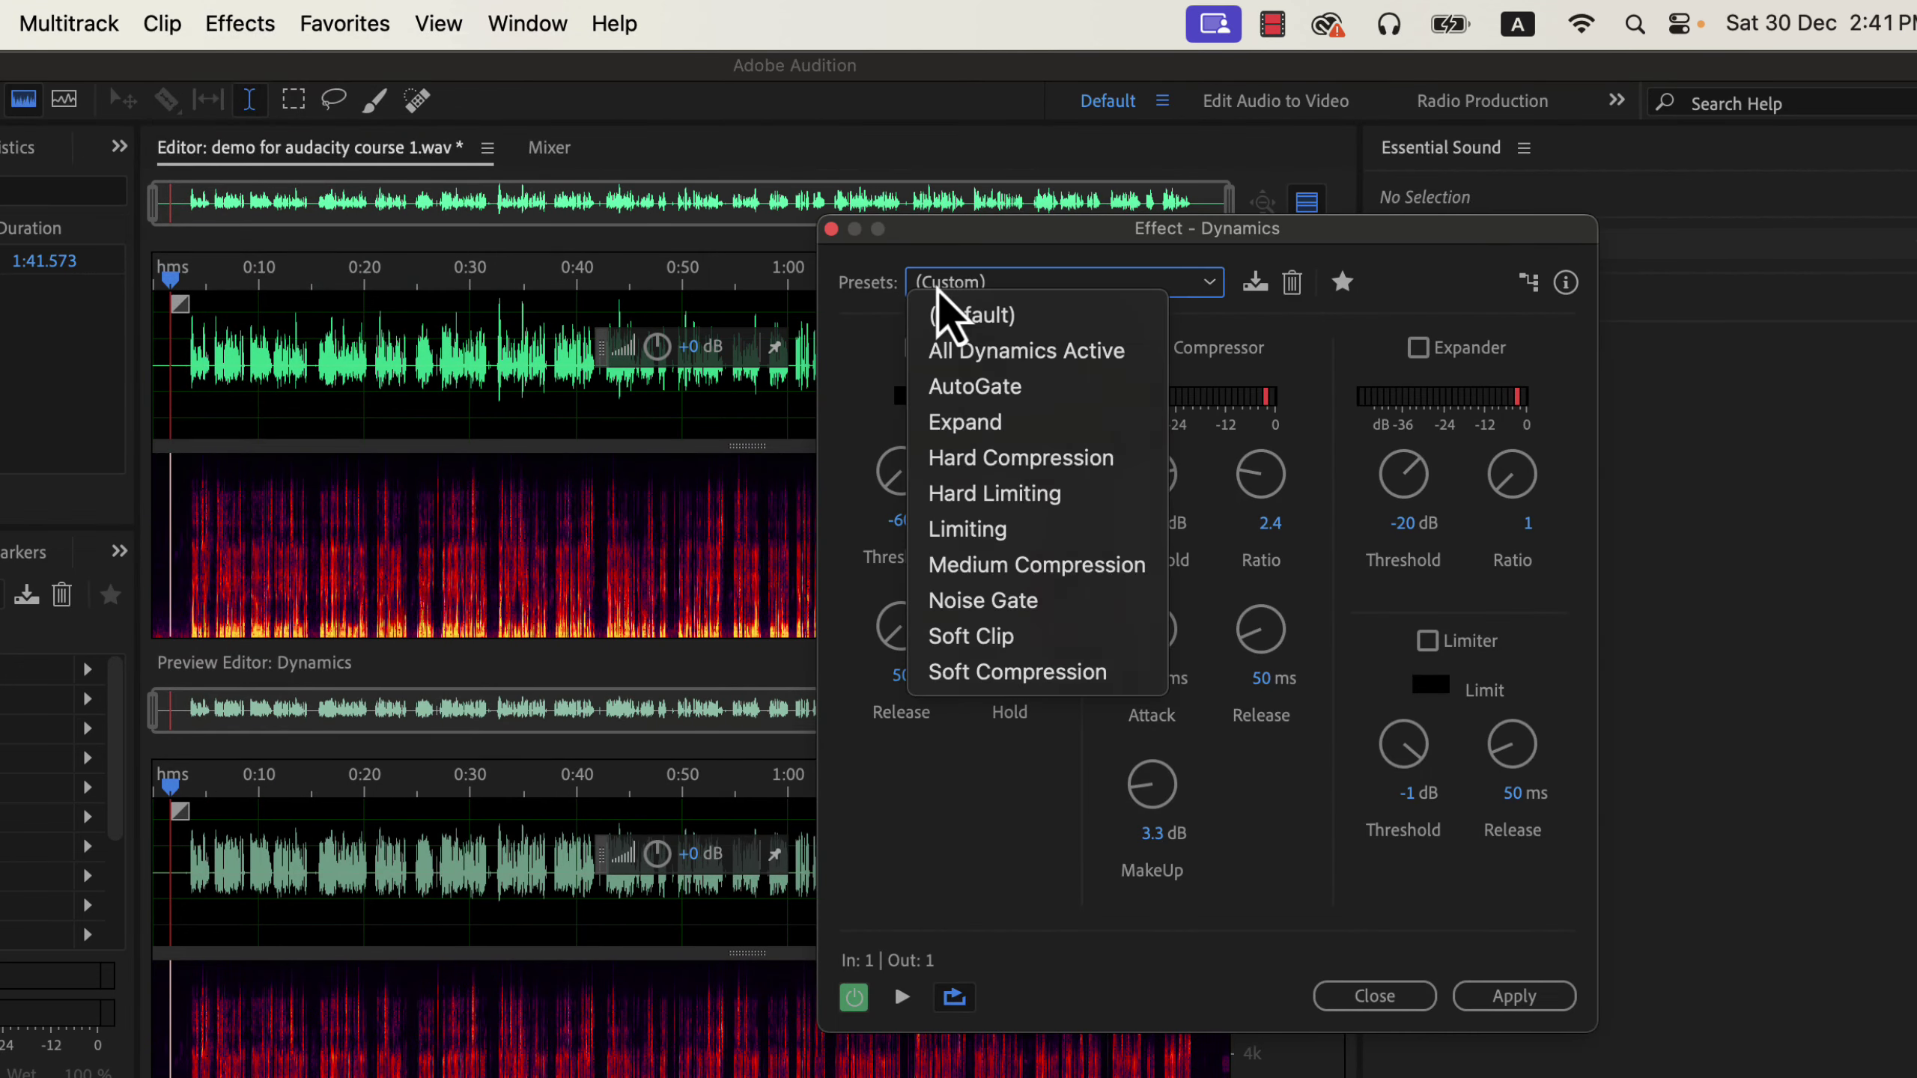
click(936, 680)
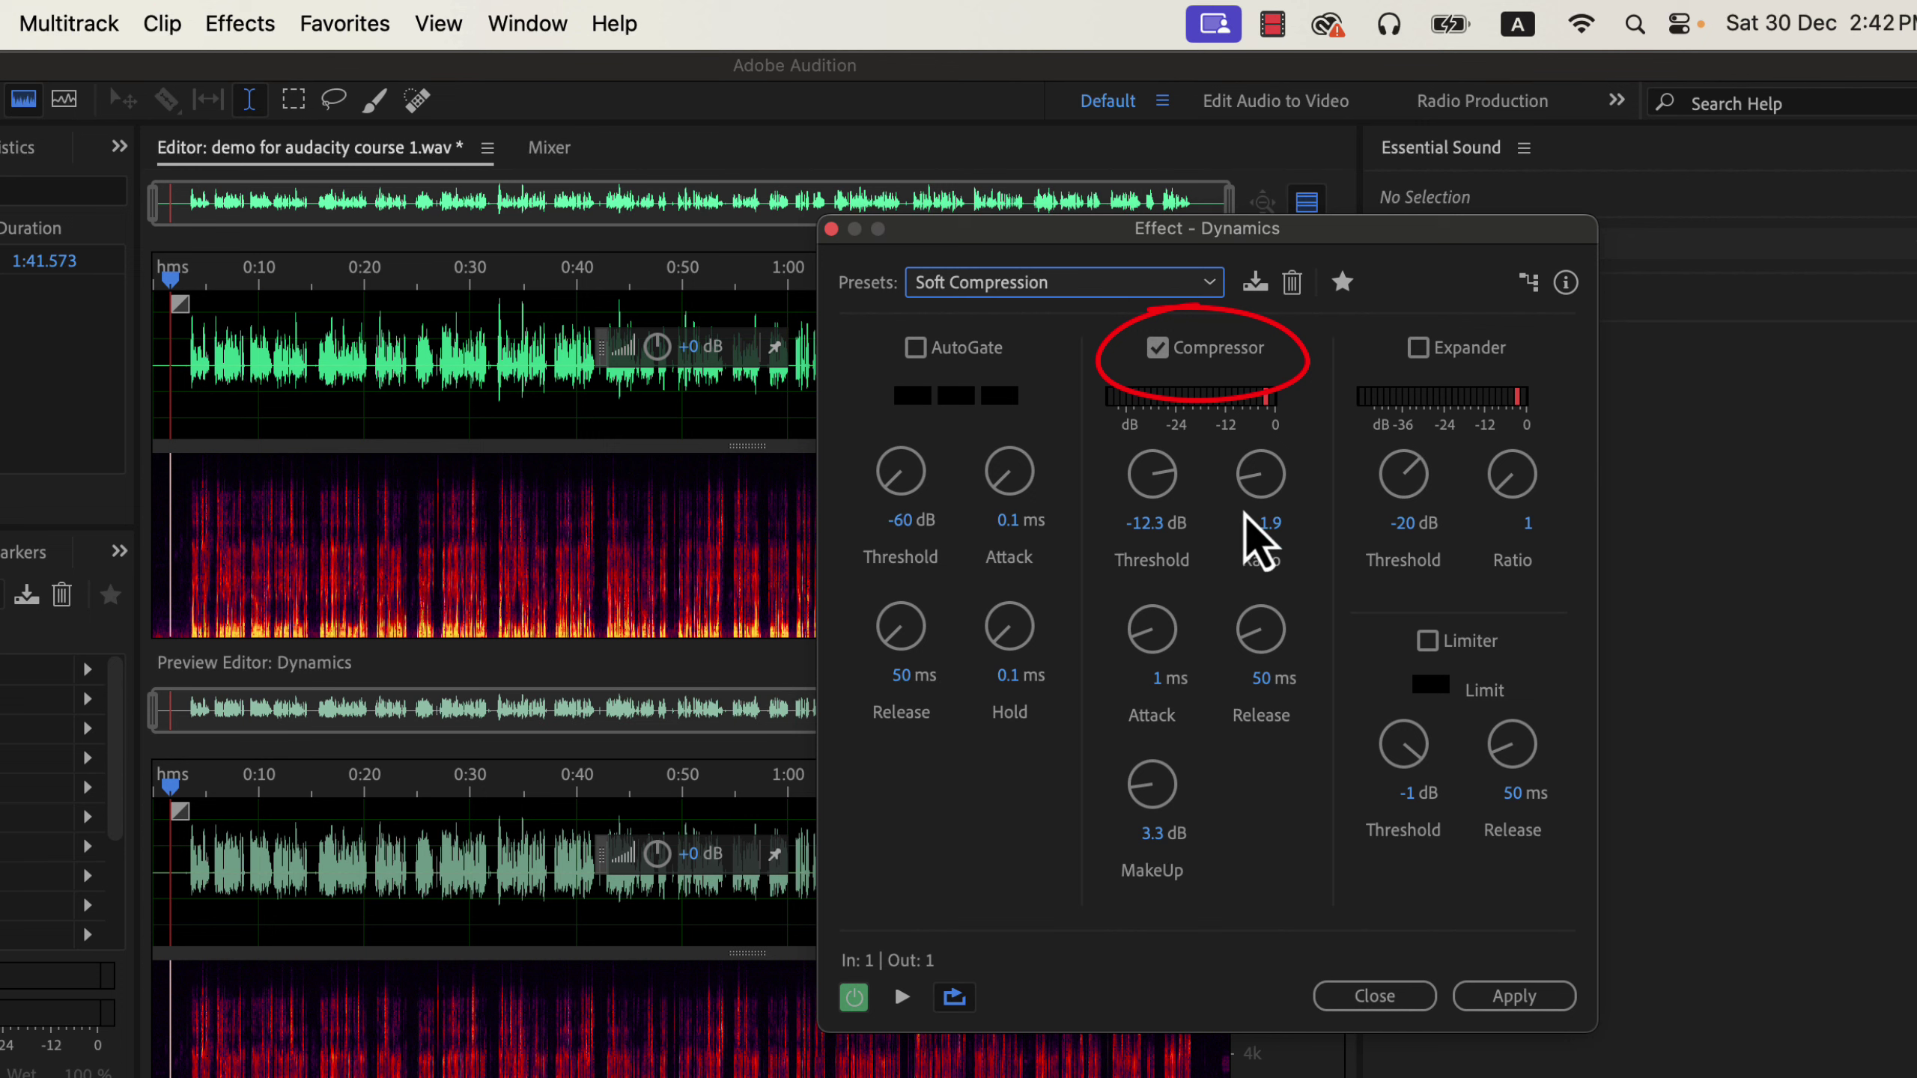
Step: Raise the compressor's ratio to 2.5
scroll(1245, 498, up, 1)
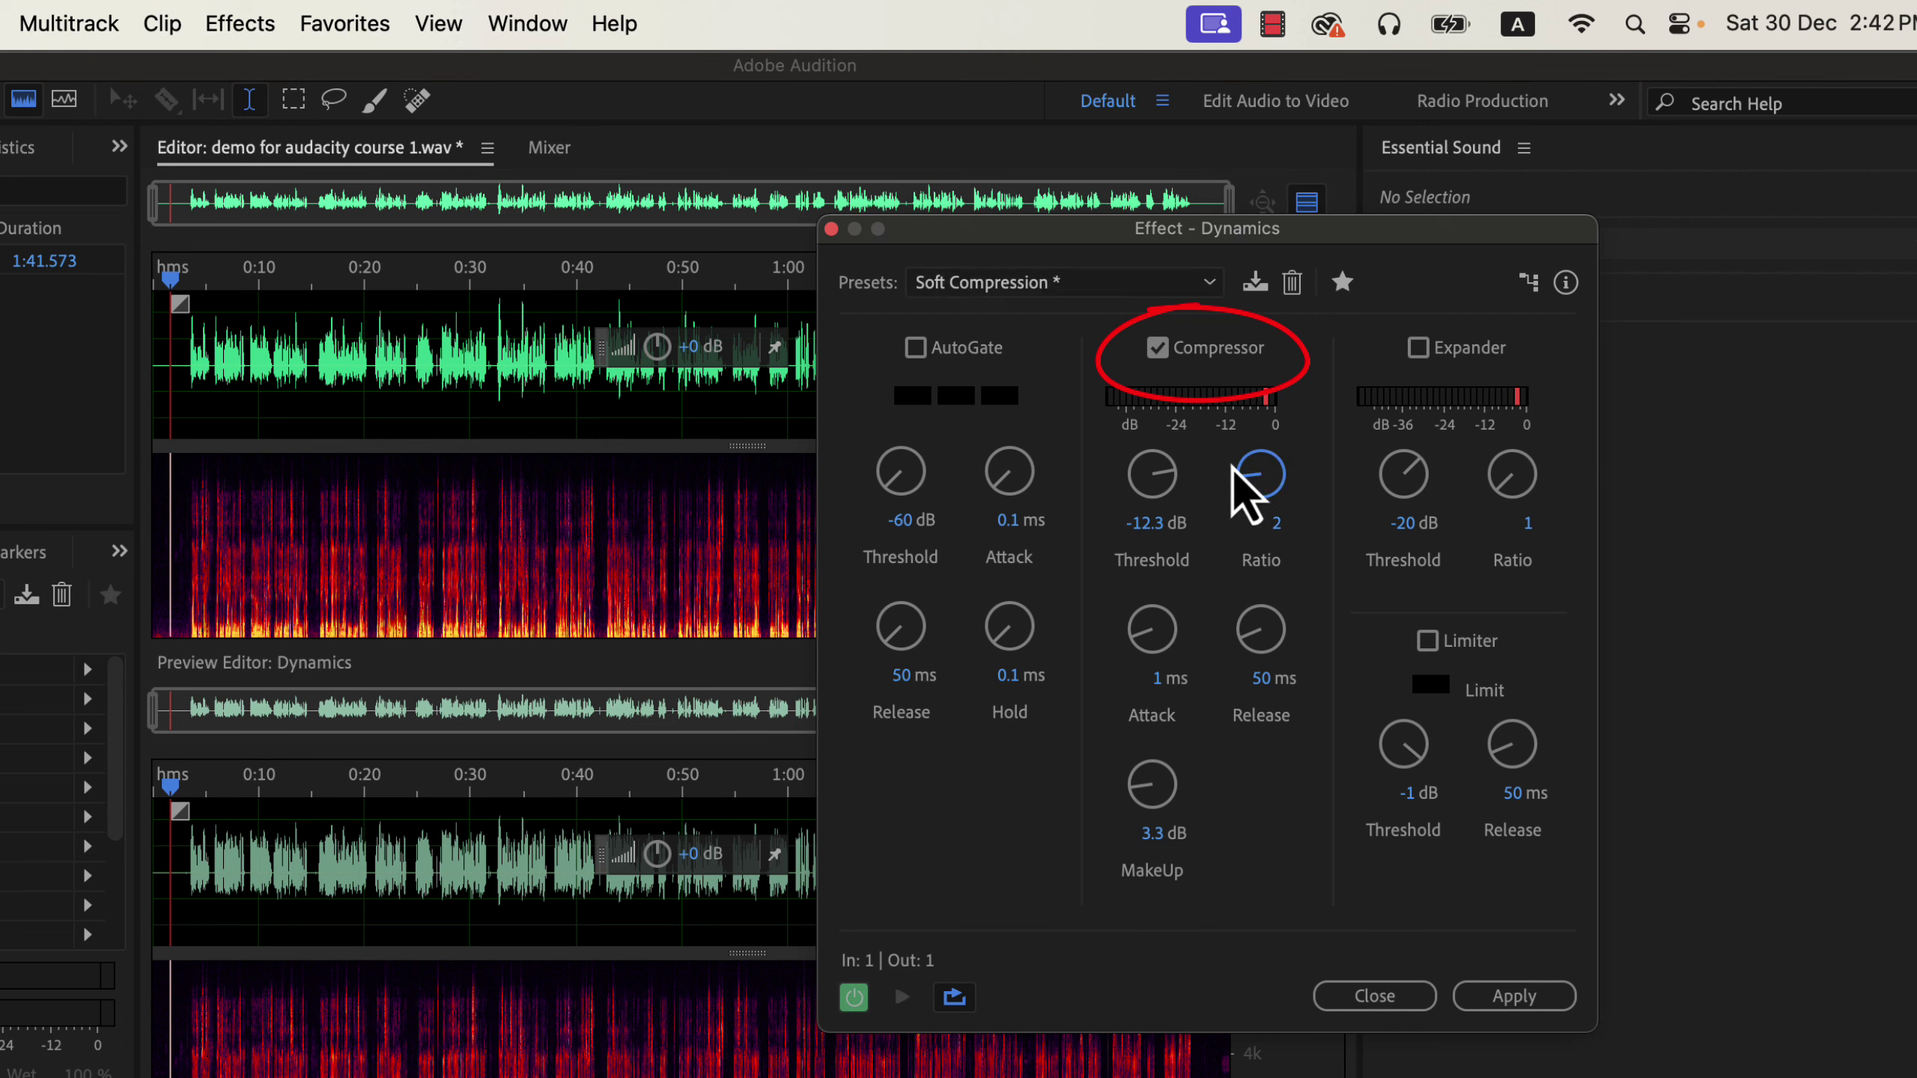
scroll(1244, 495, up, 2)
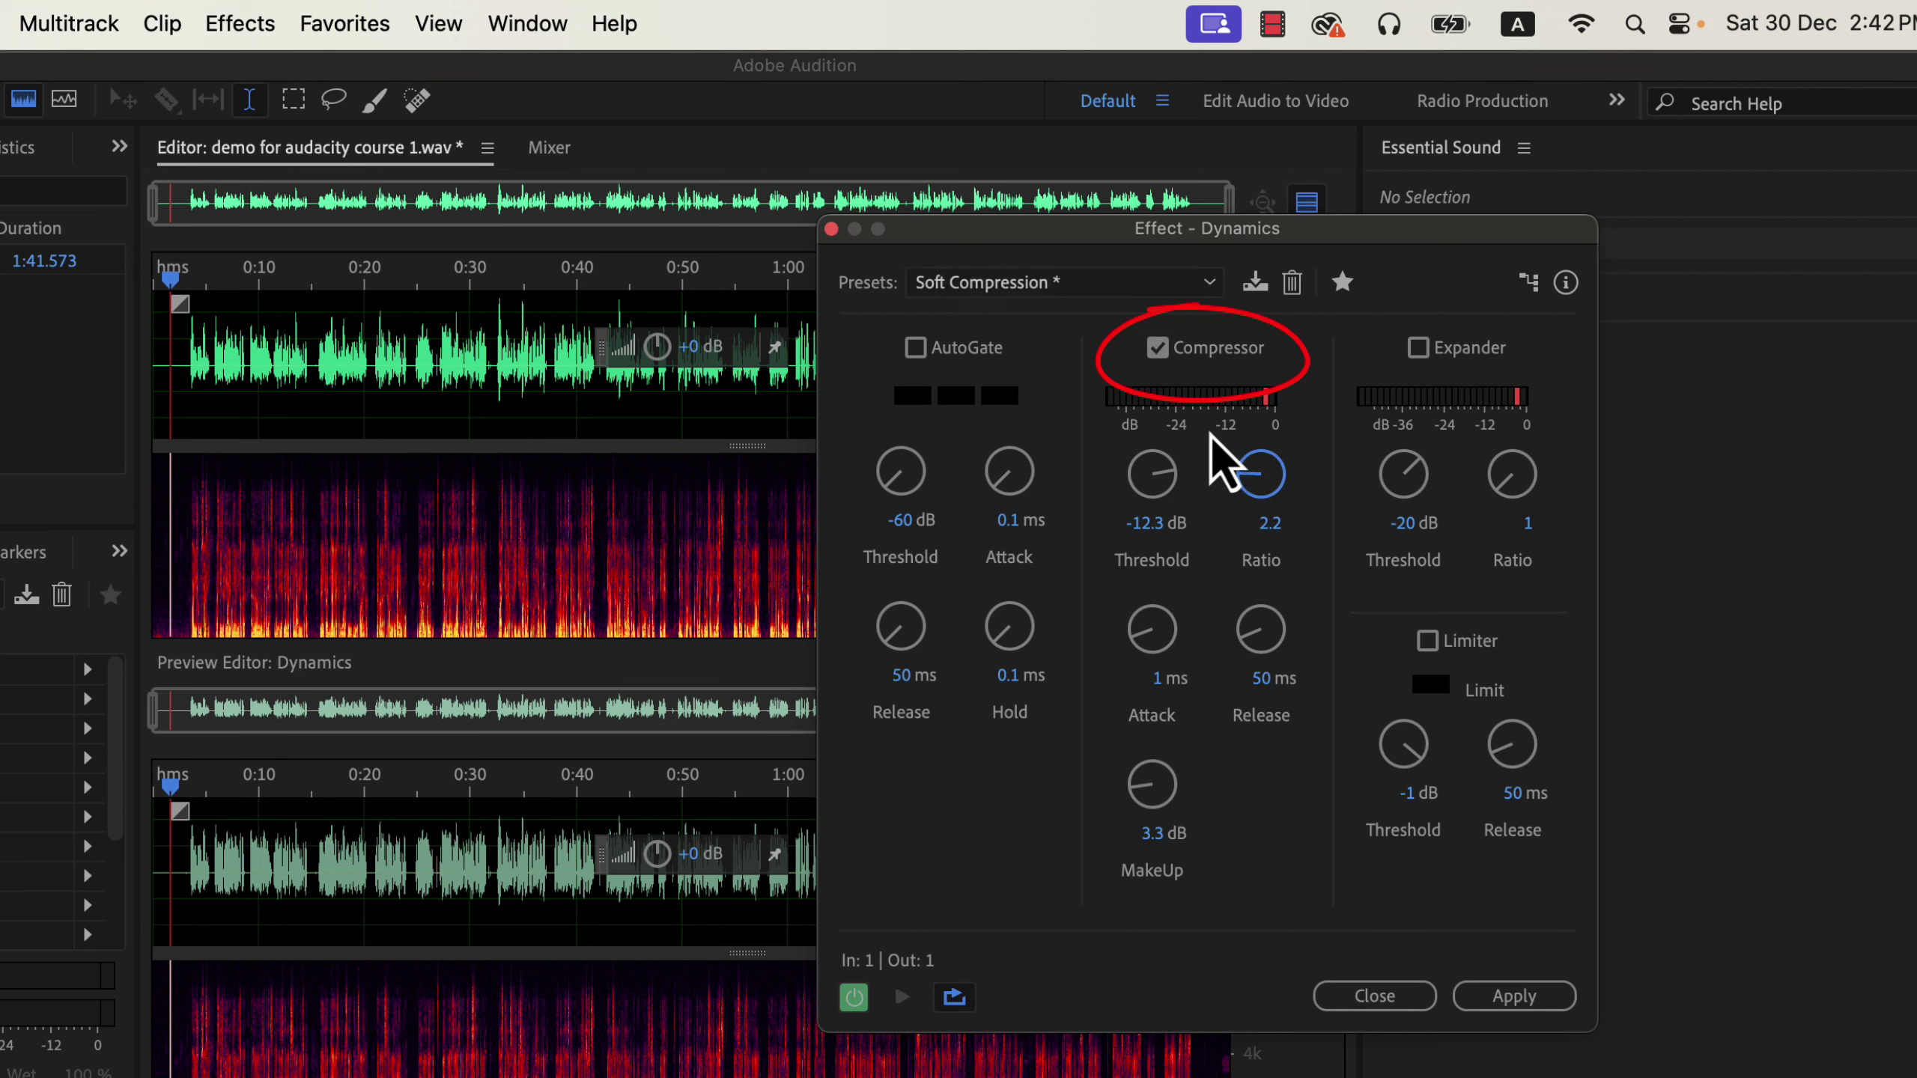
scroll(1243, 483, up, 1)
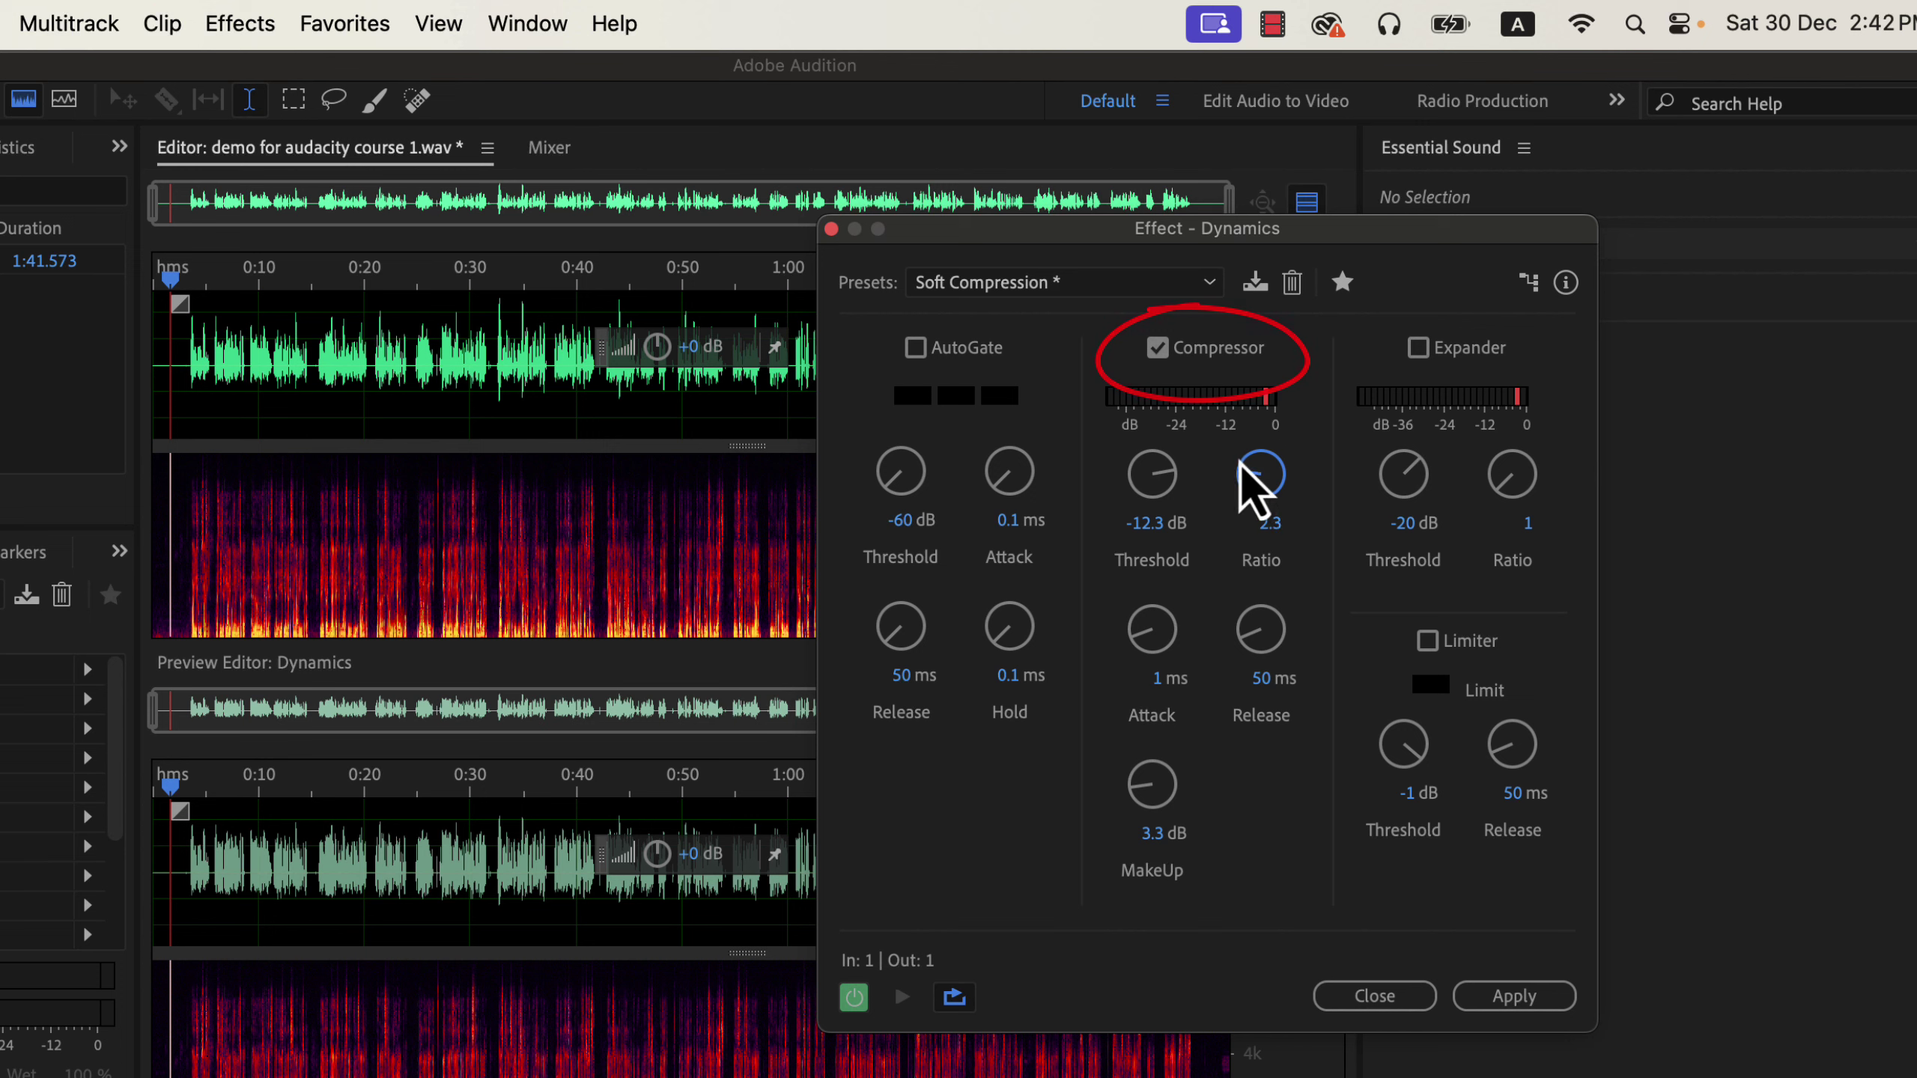
scroll(1245, 487, up, 1)
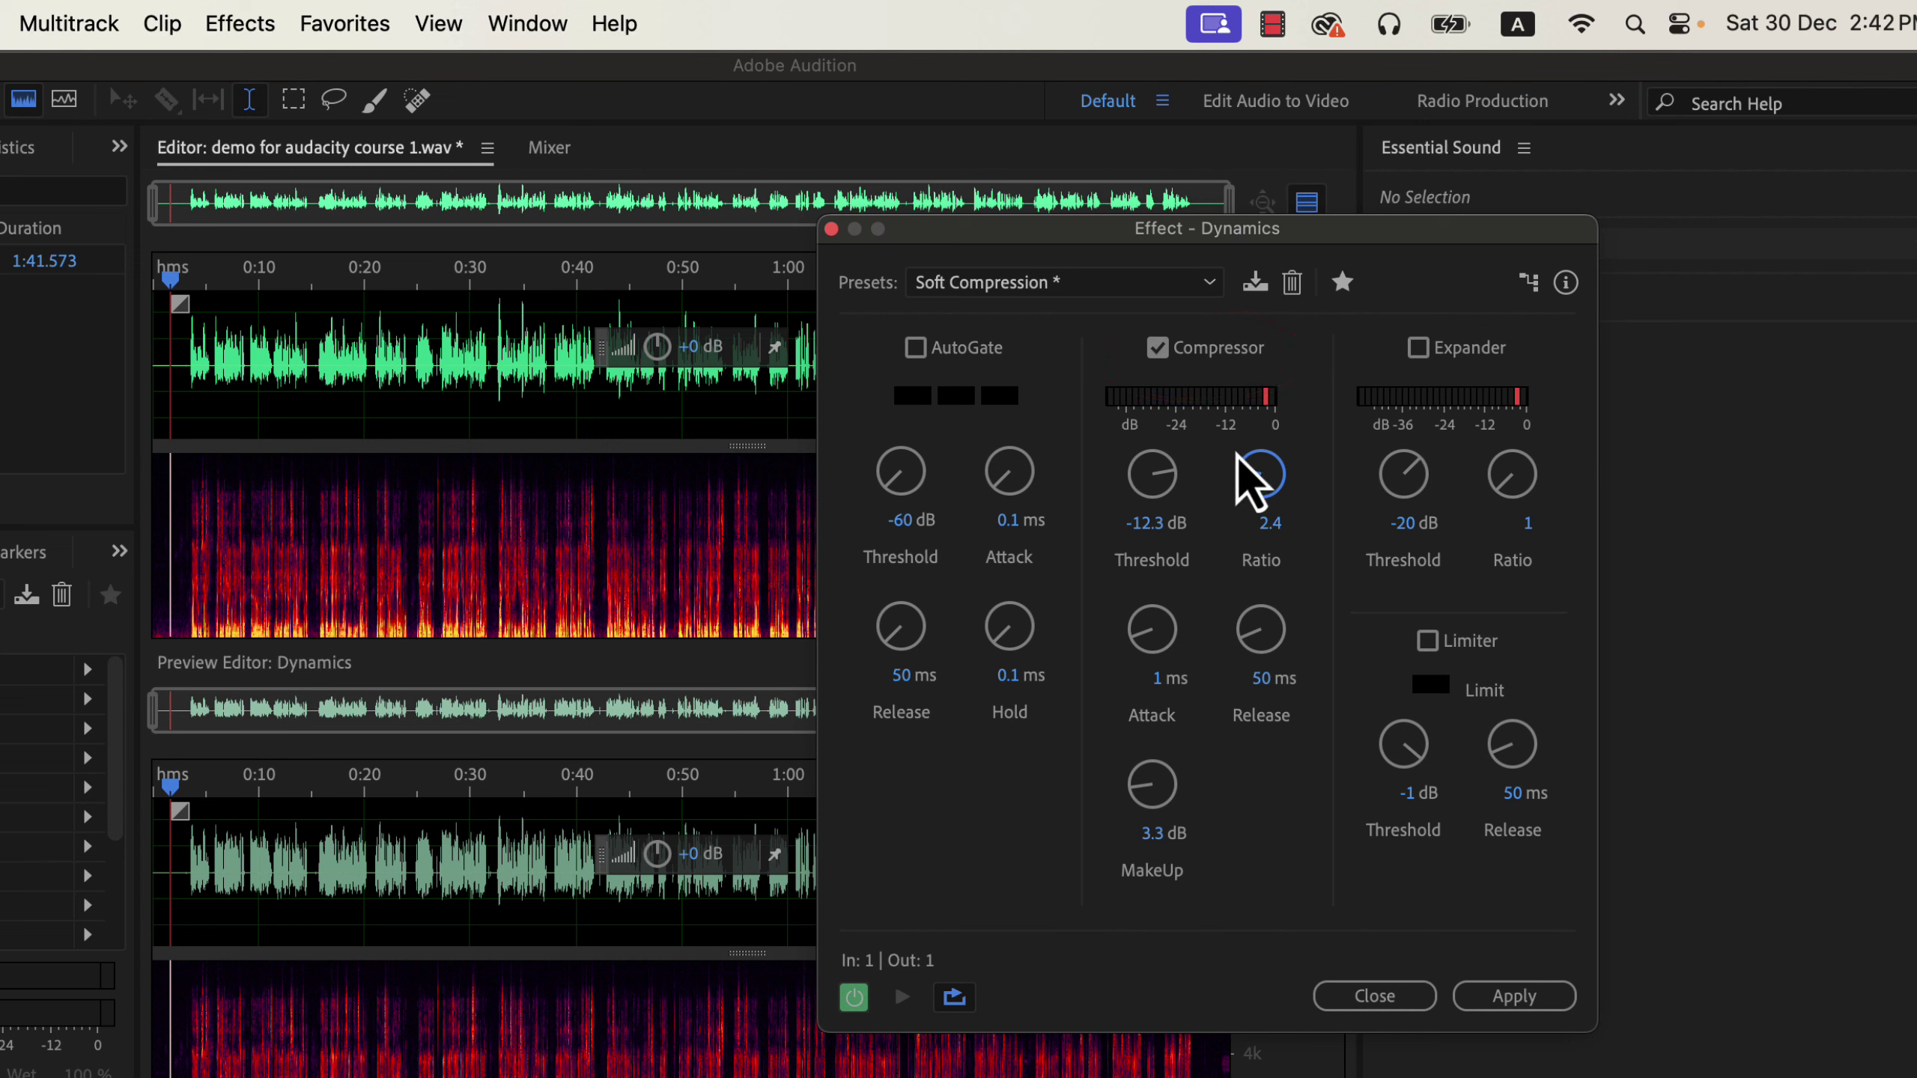
scroll(1245, 486, up, 1)
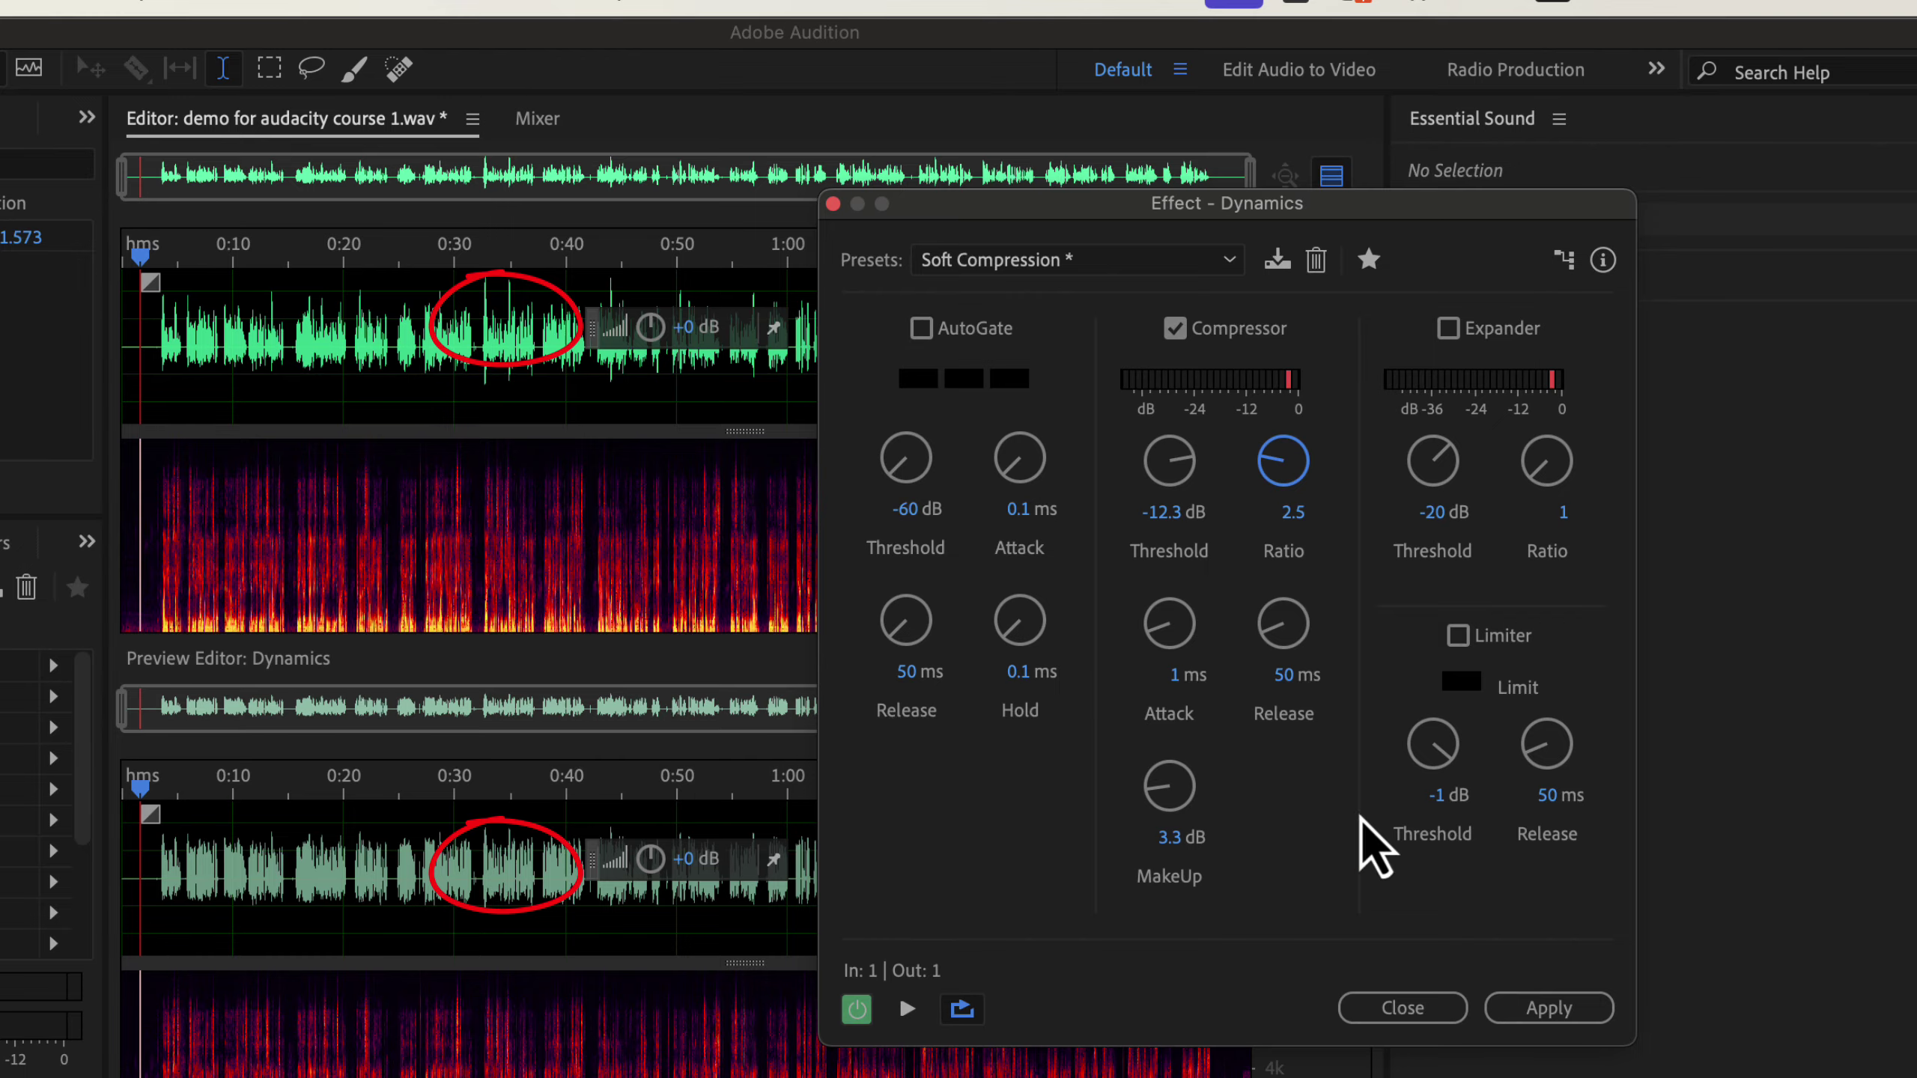
Step: Preview the compression, compare it bypassed and active, and apply the Dynamics effect to the recording
click(906, 1009)
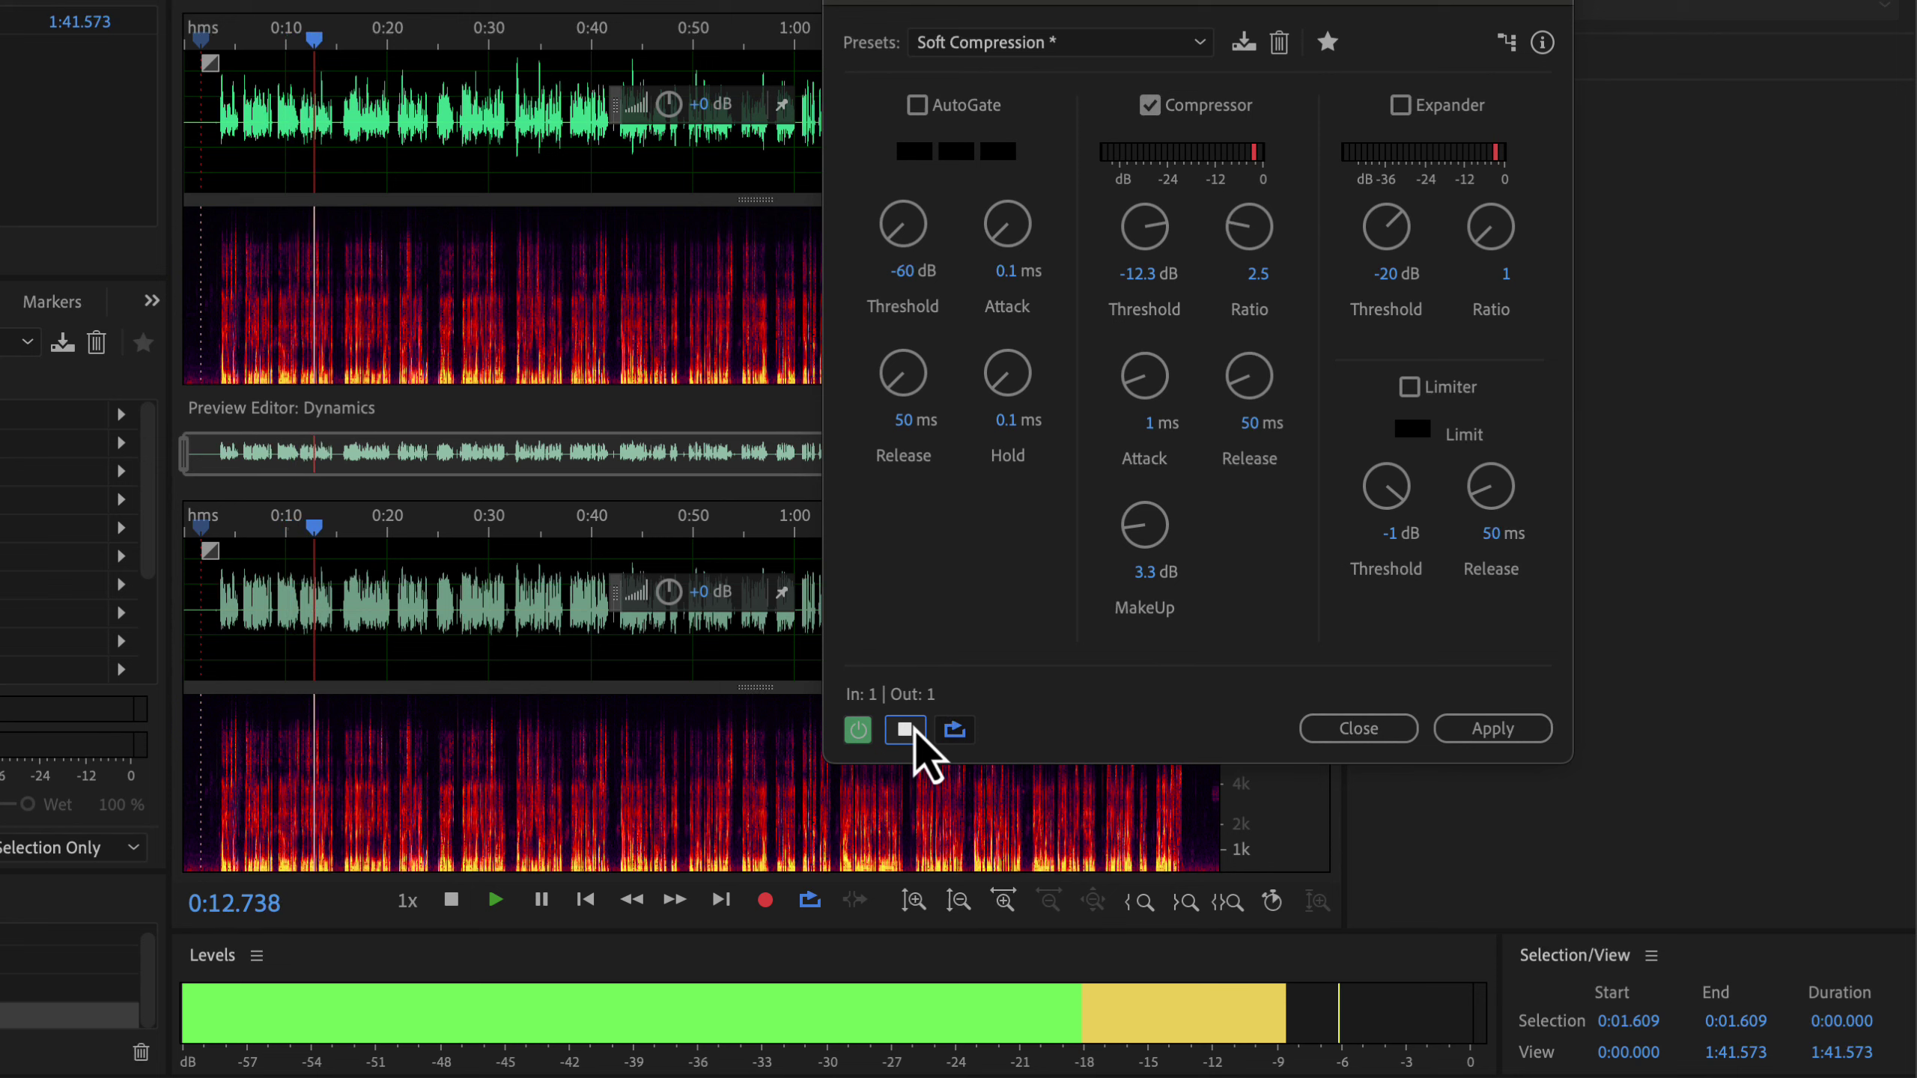
click(858, 730)
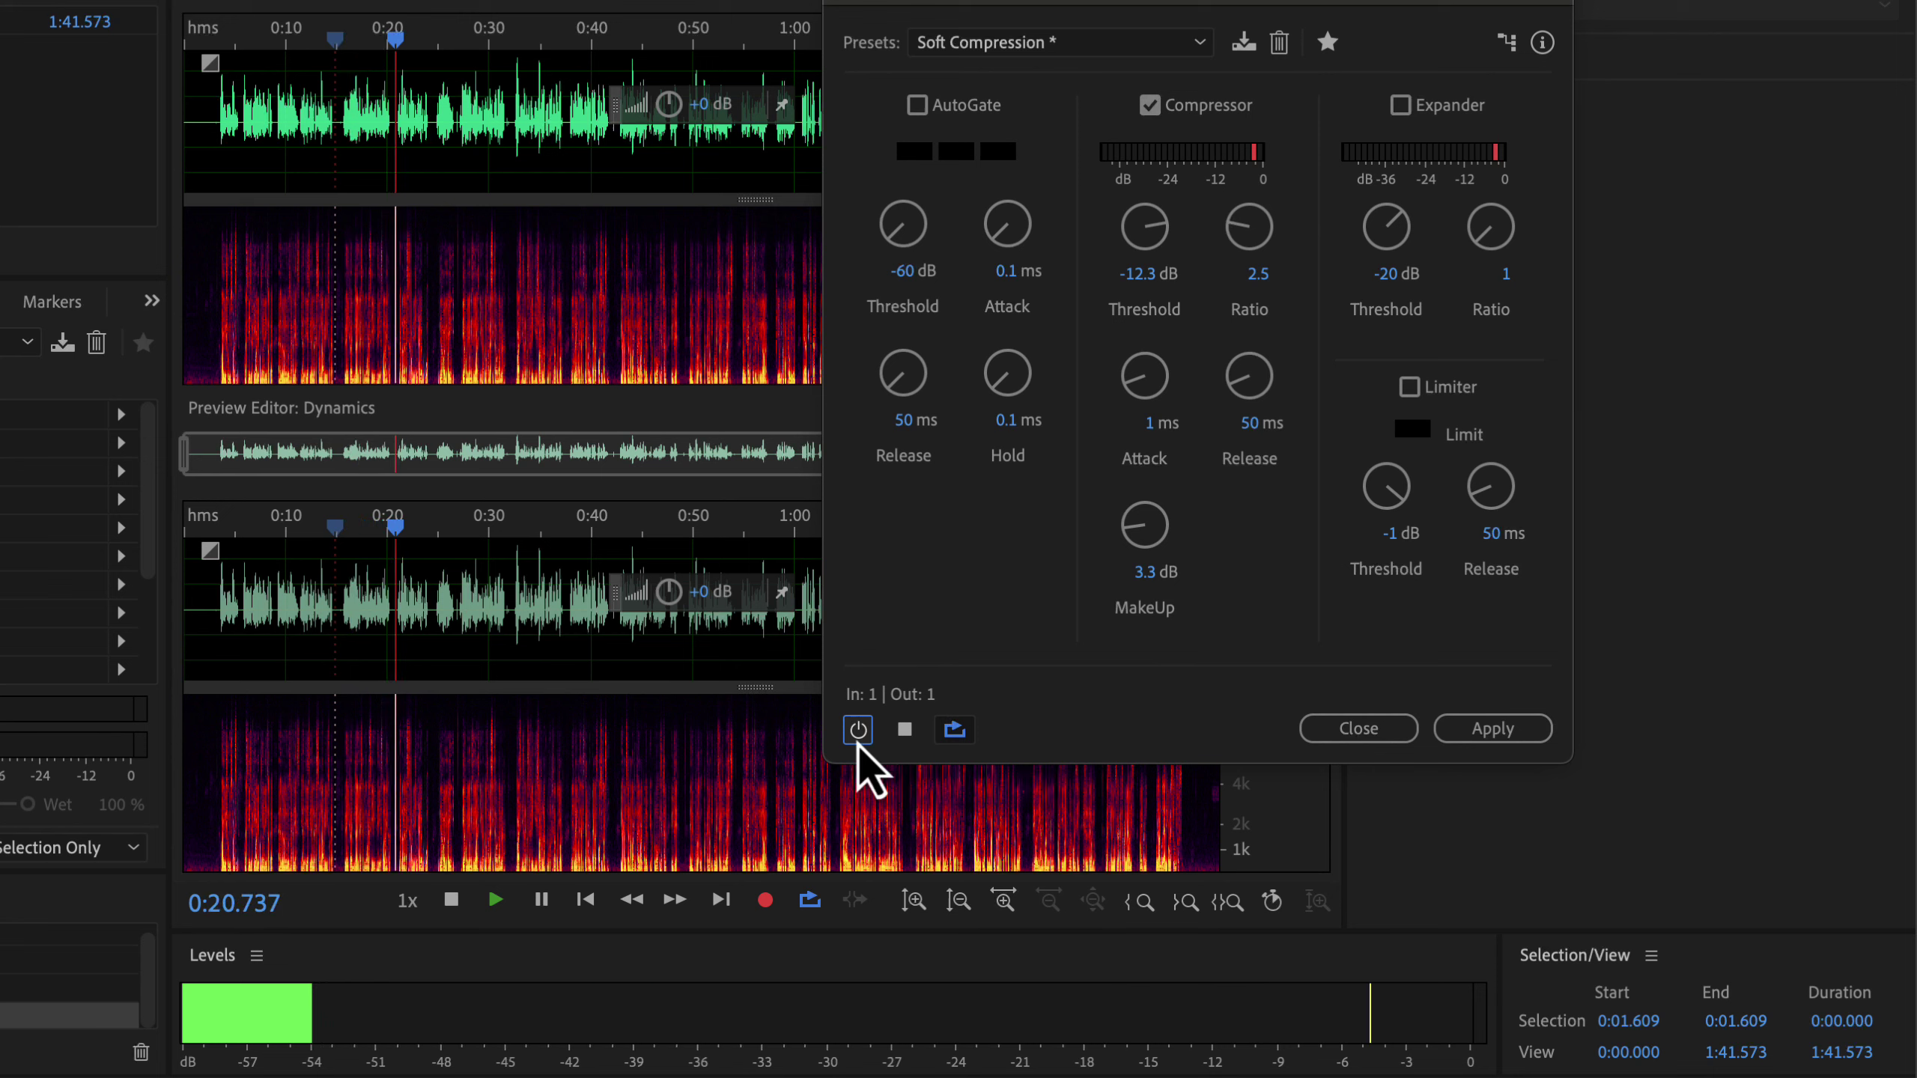
click(858, 730)
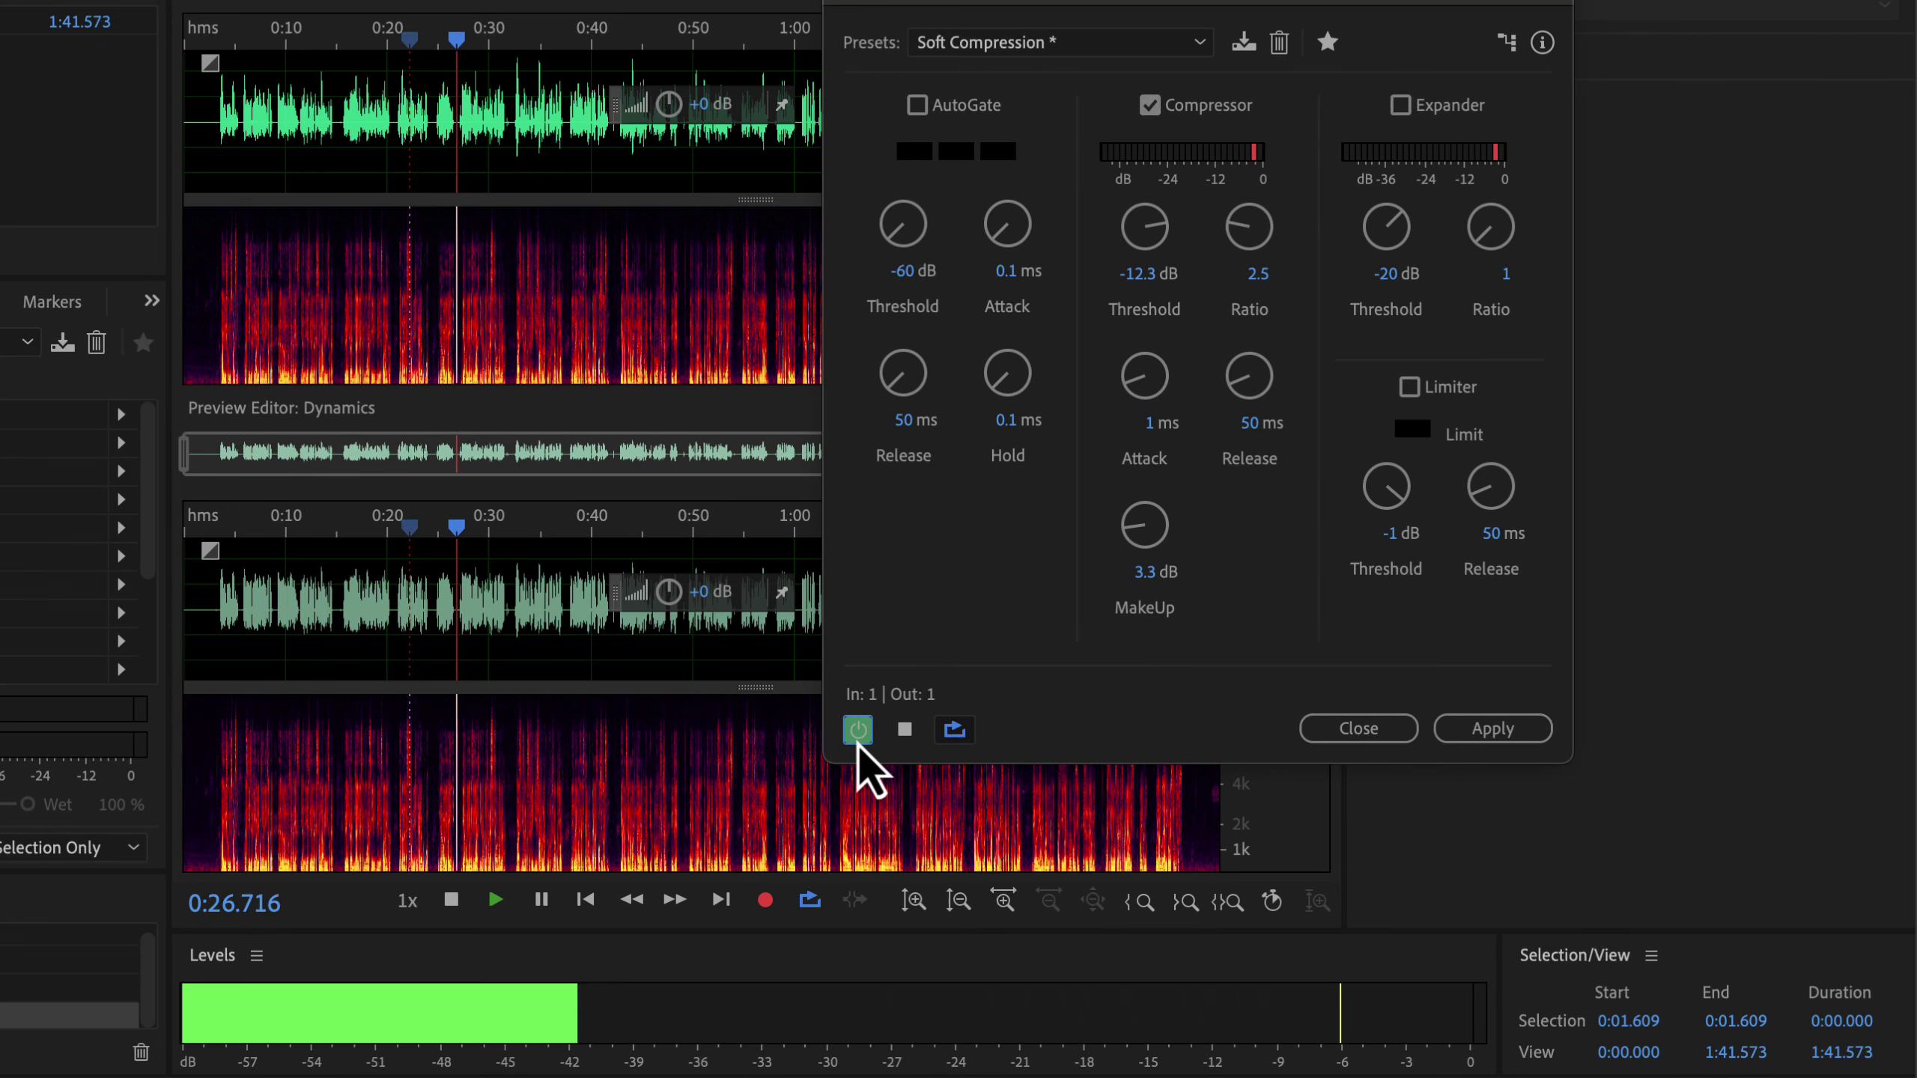
key(space)
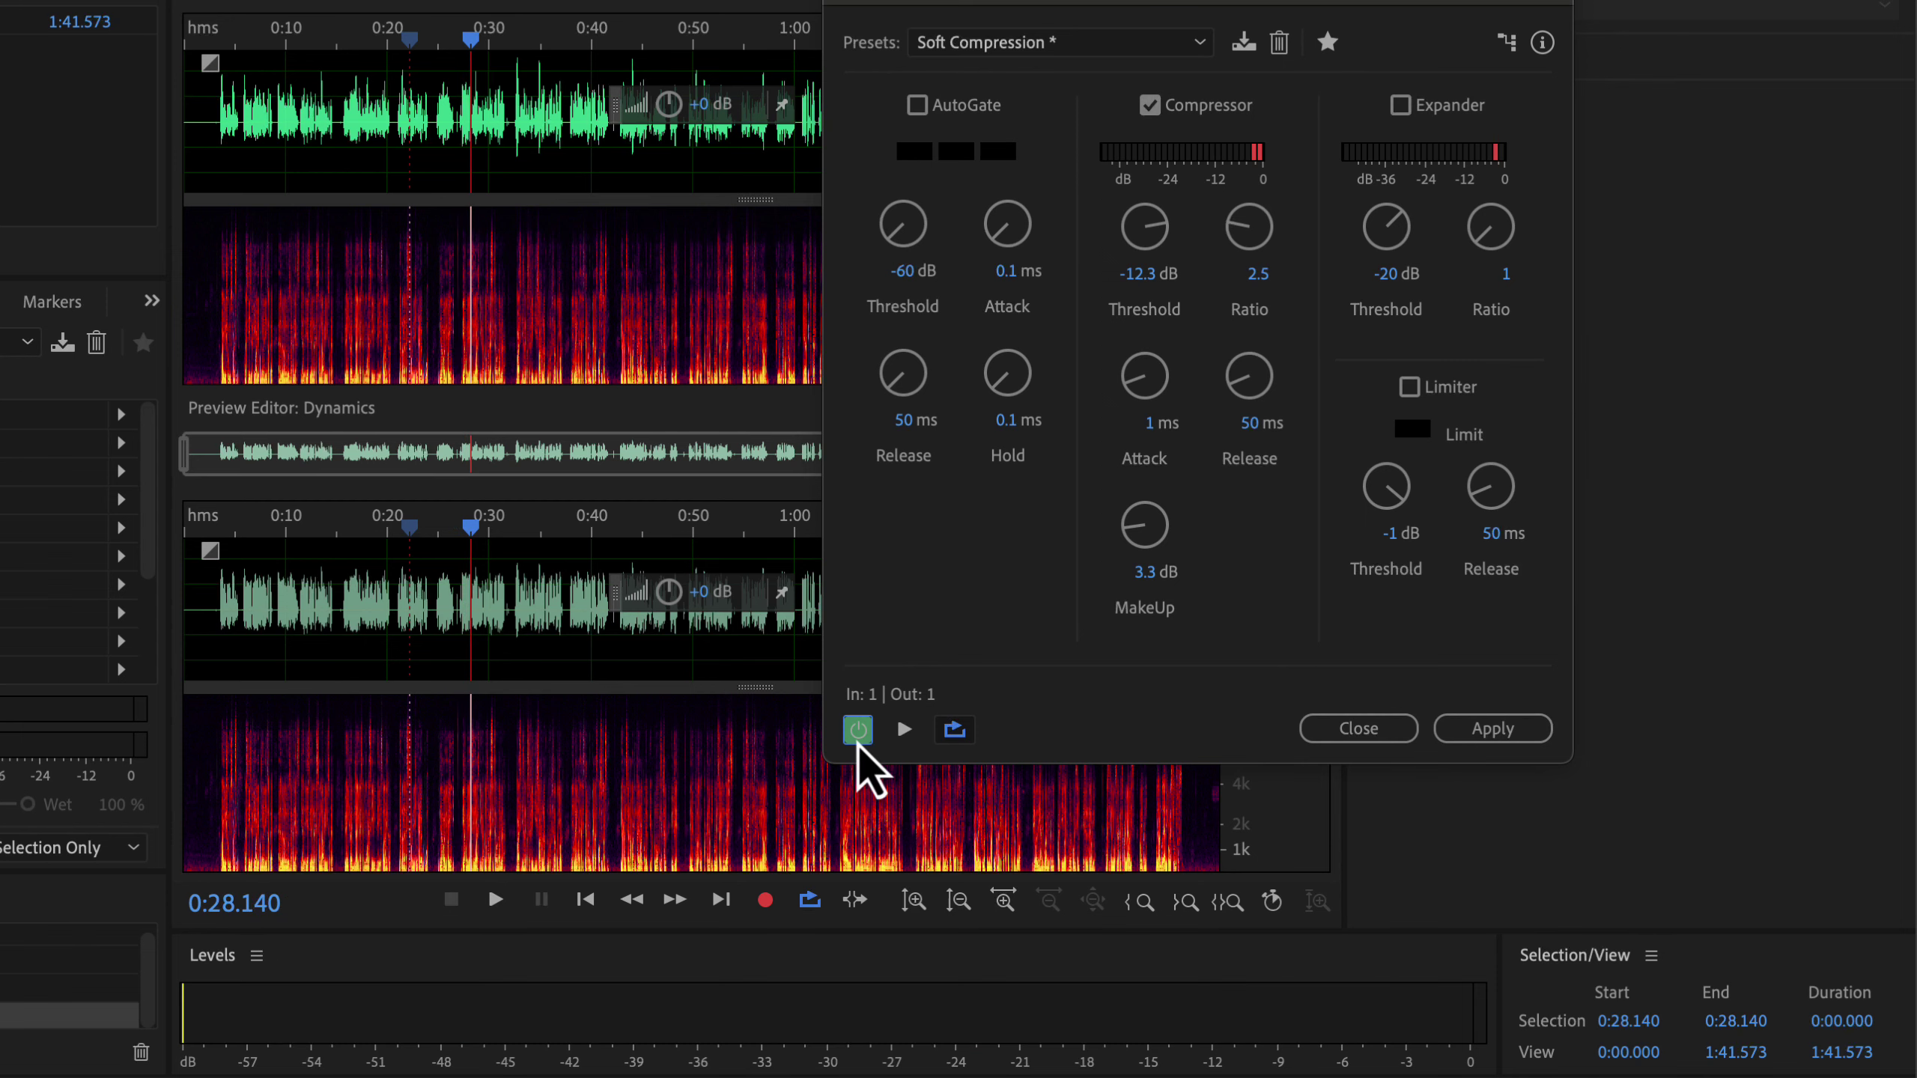
click(1493, 731)
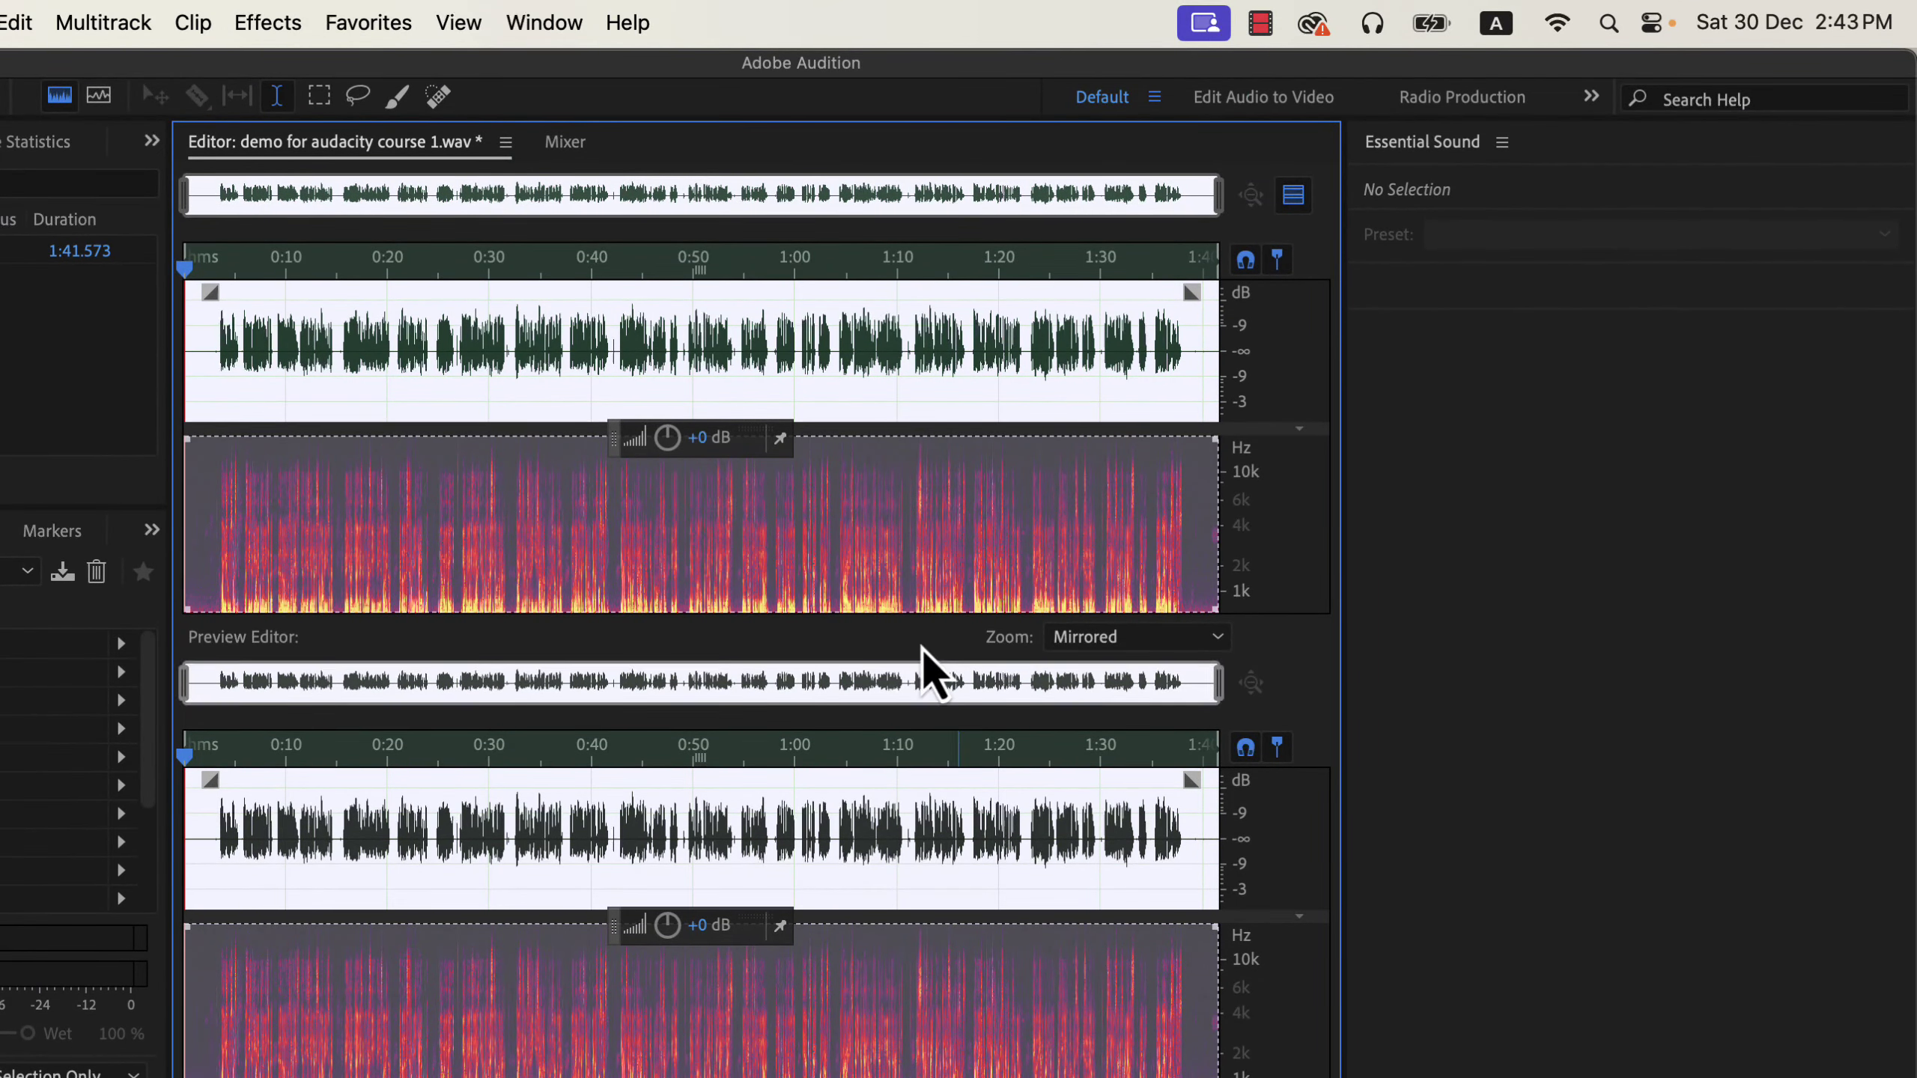
Step: Normalize the compressed recording to -3 dB with the saved favorite
click(368, 23)
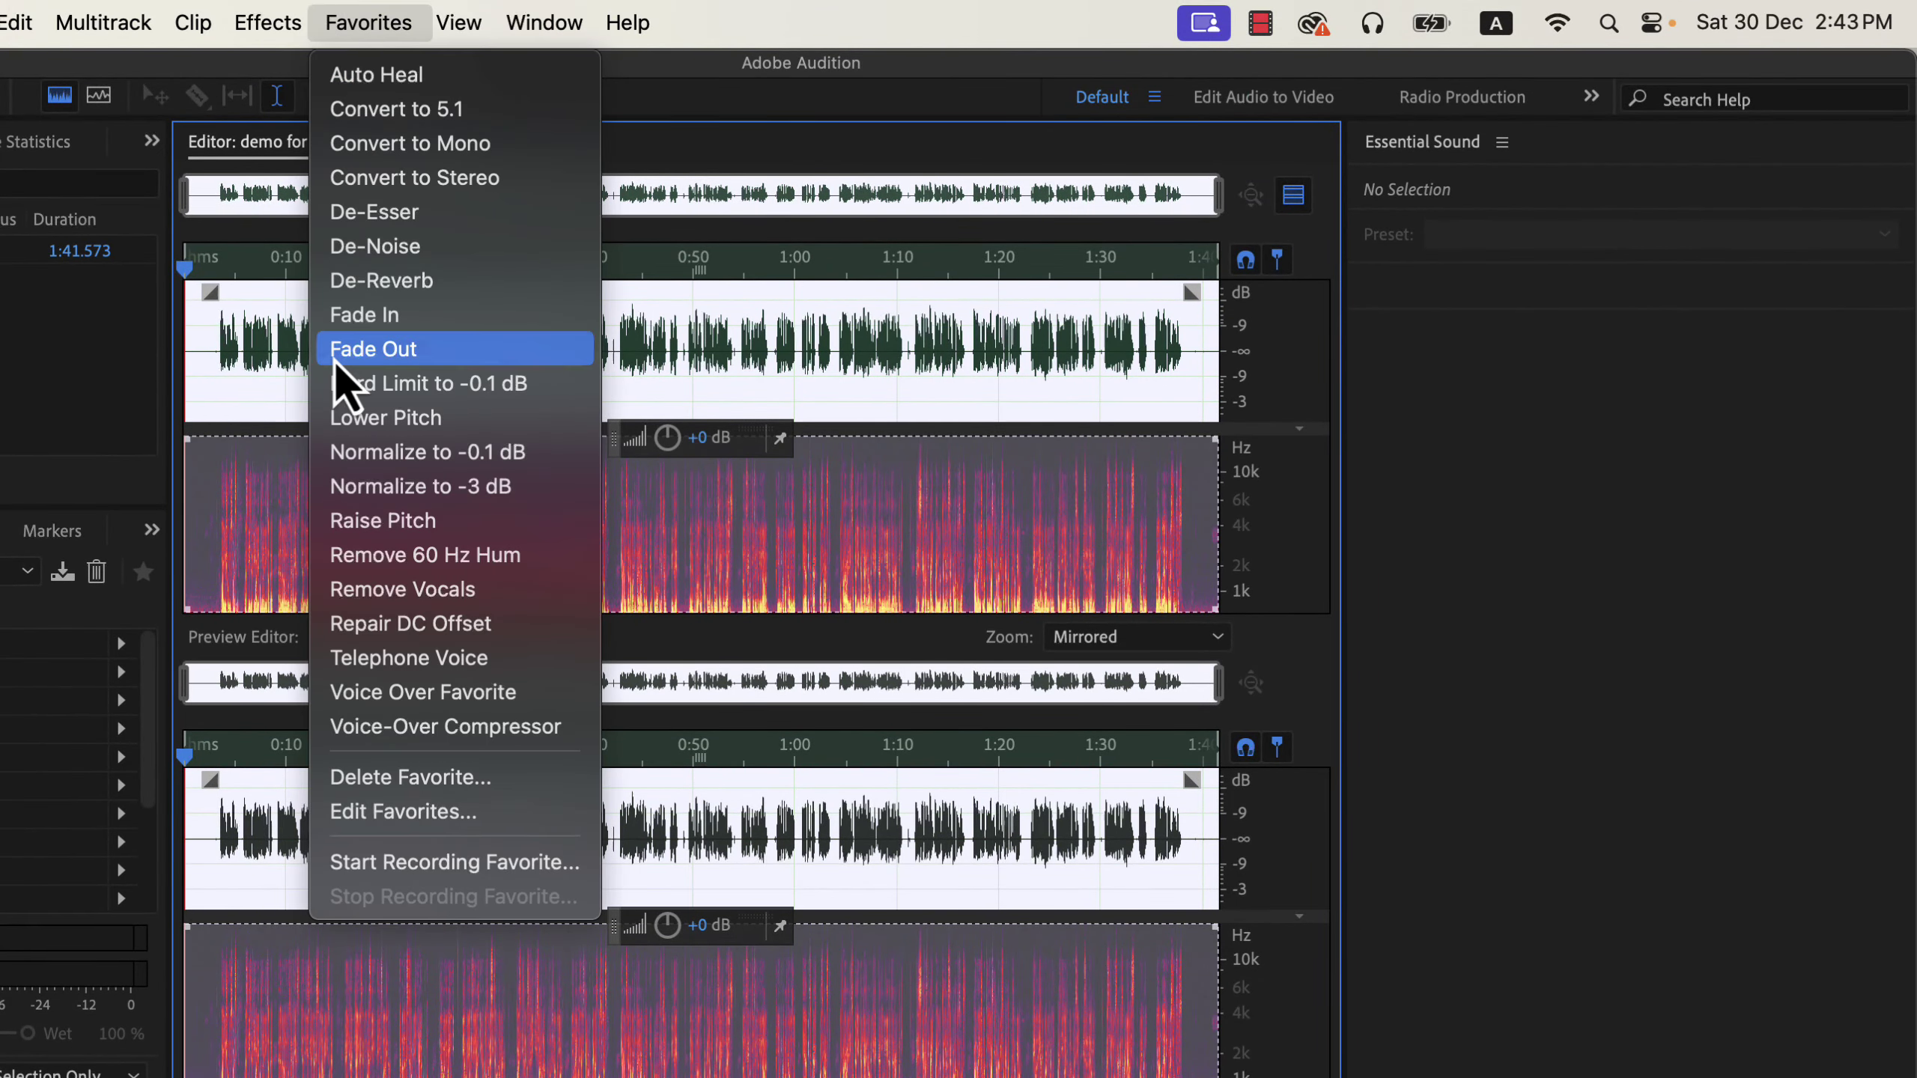
click(346, 486)
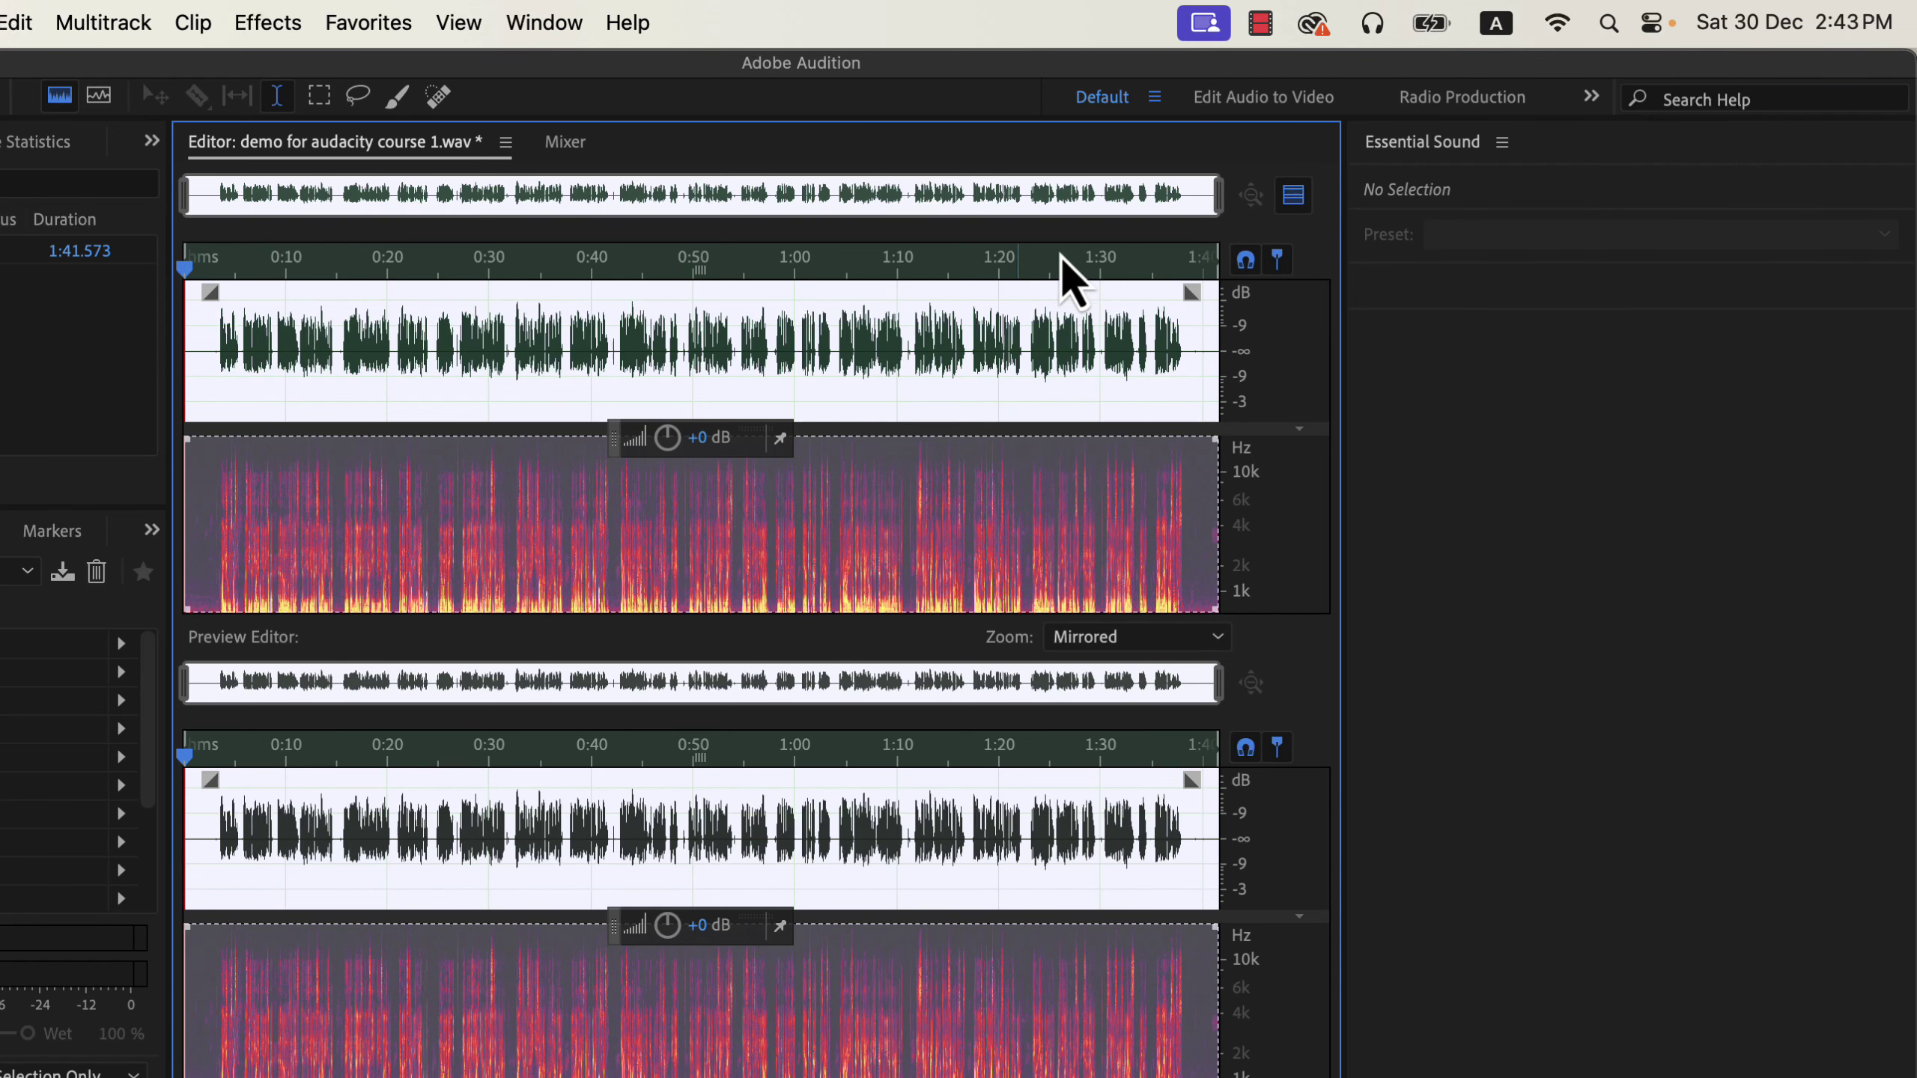
Step: Close the Preview Editor and compare the recording's originally opened waveform with its final normalized state through the edit history
click(1291, 196)
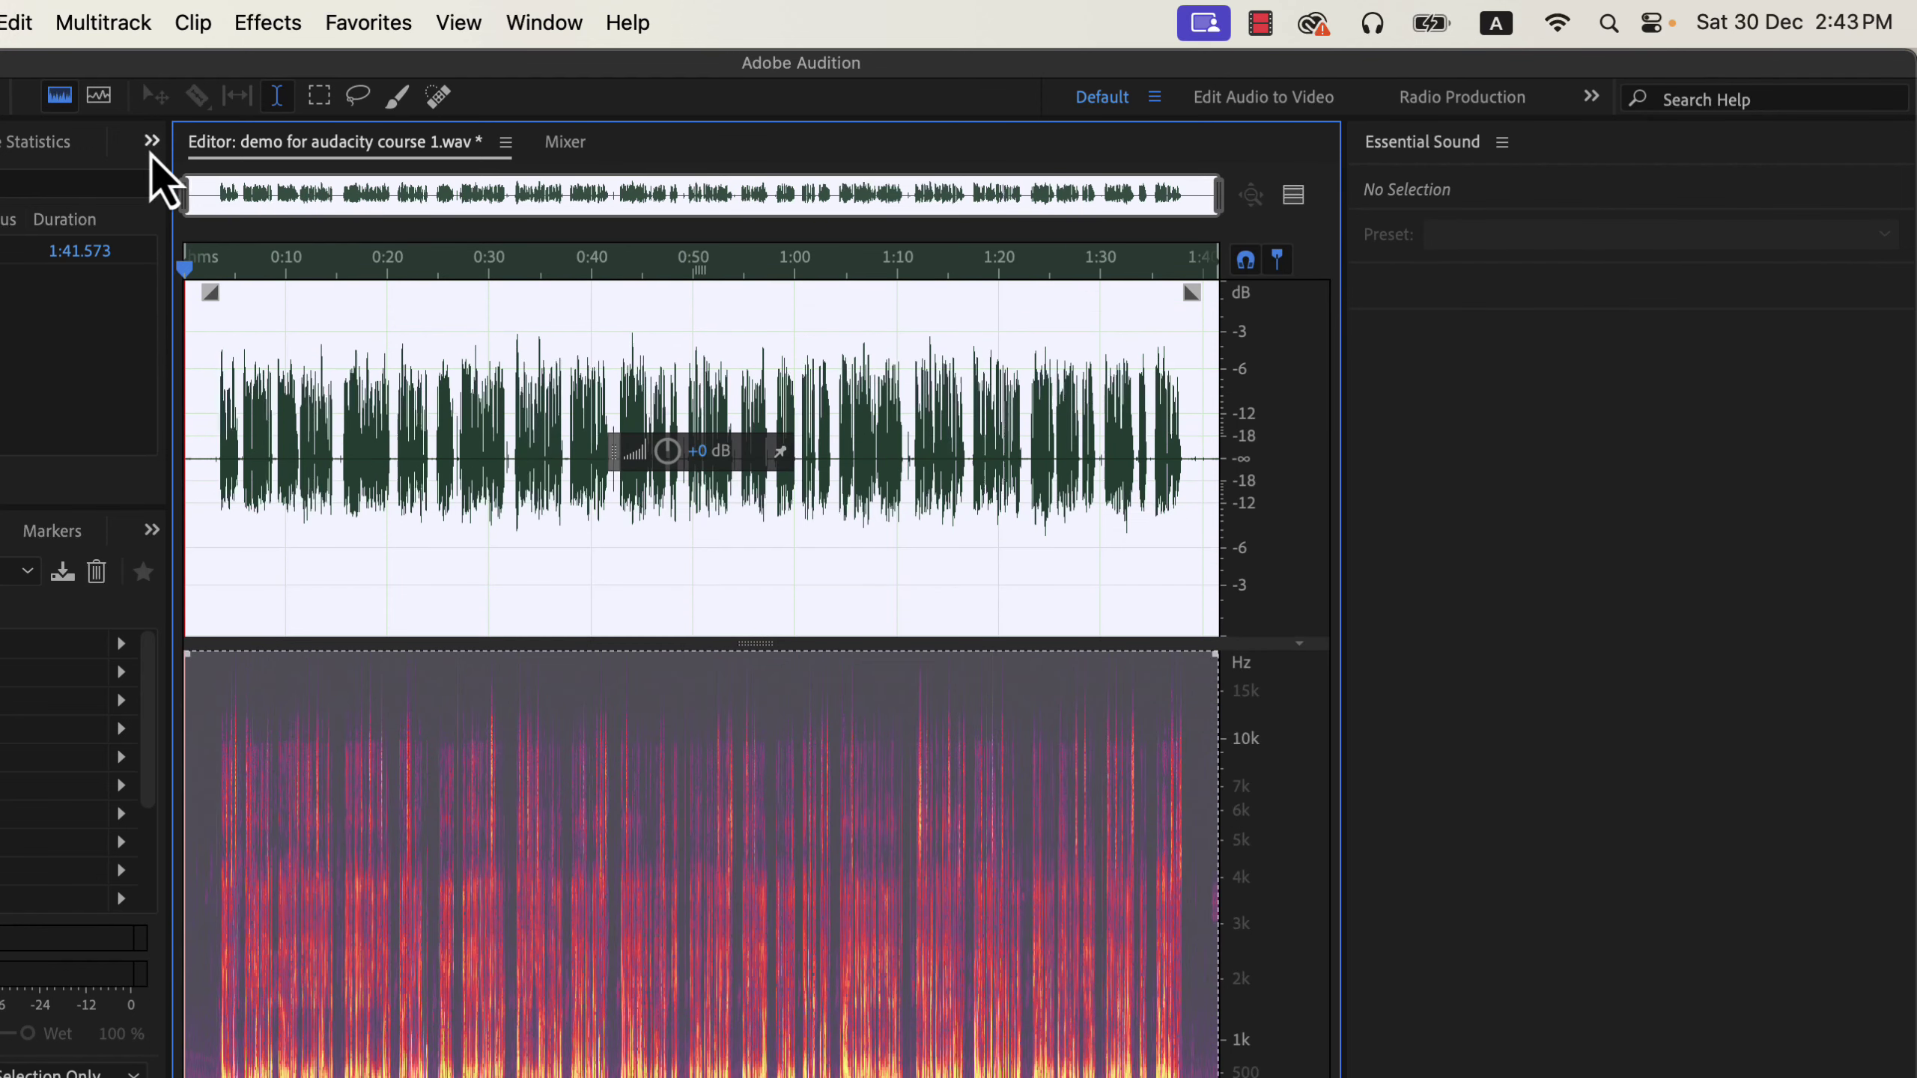
click(210, 346)
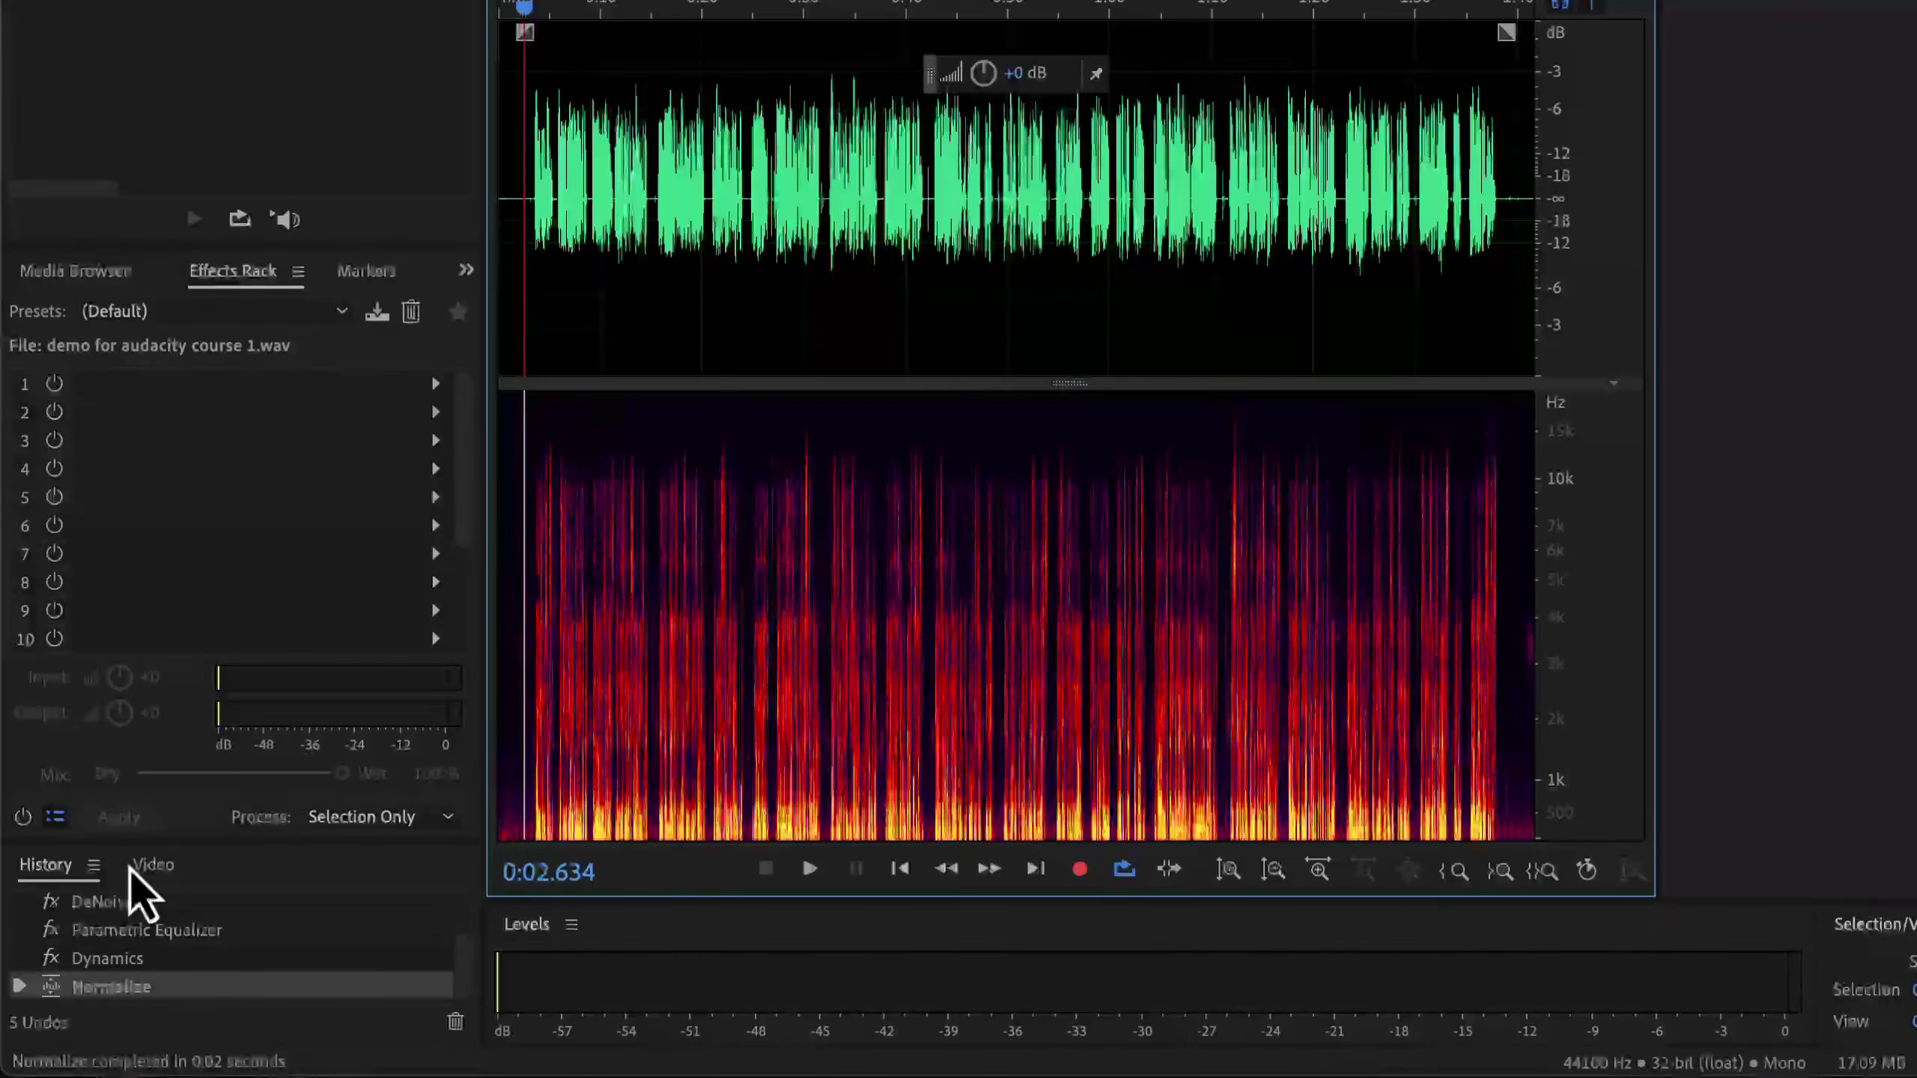
scroll(136, 955, up, 3)
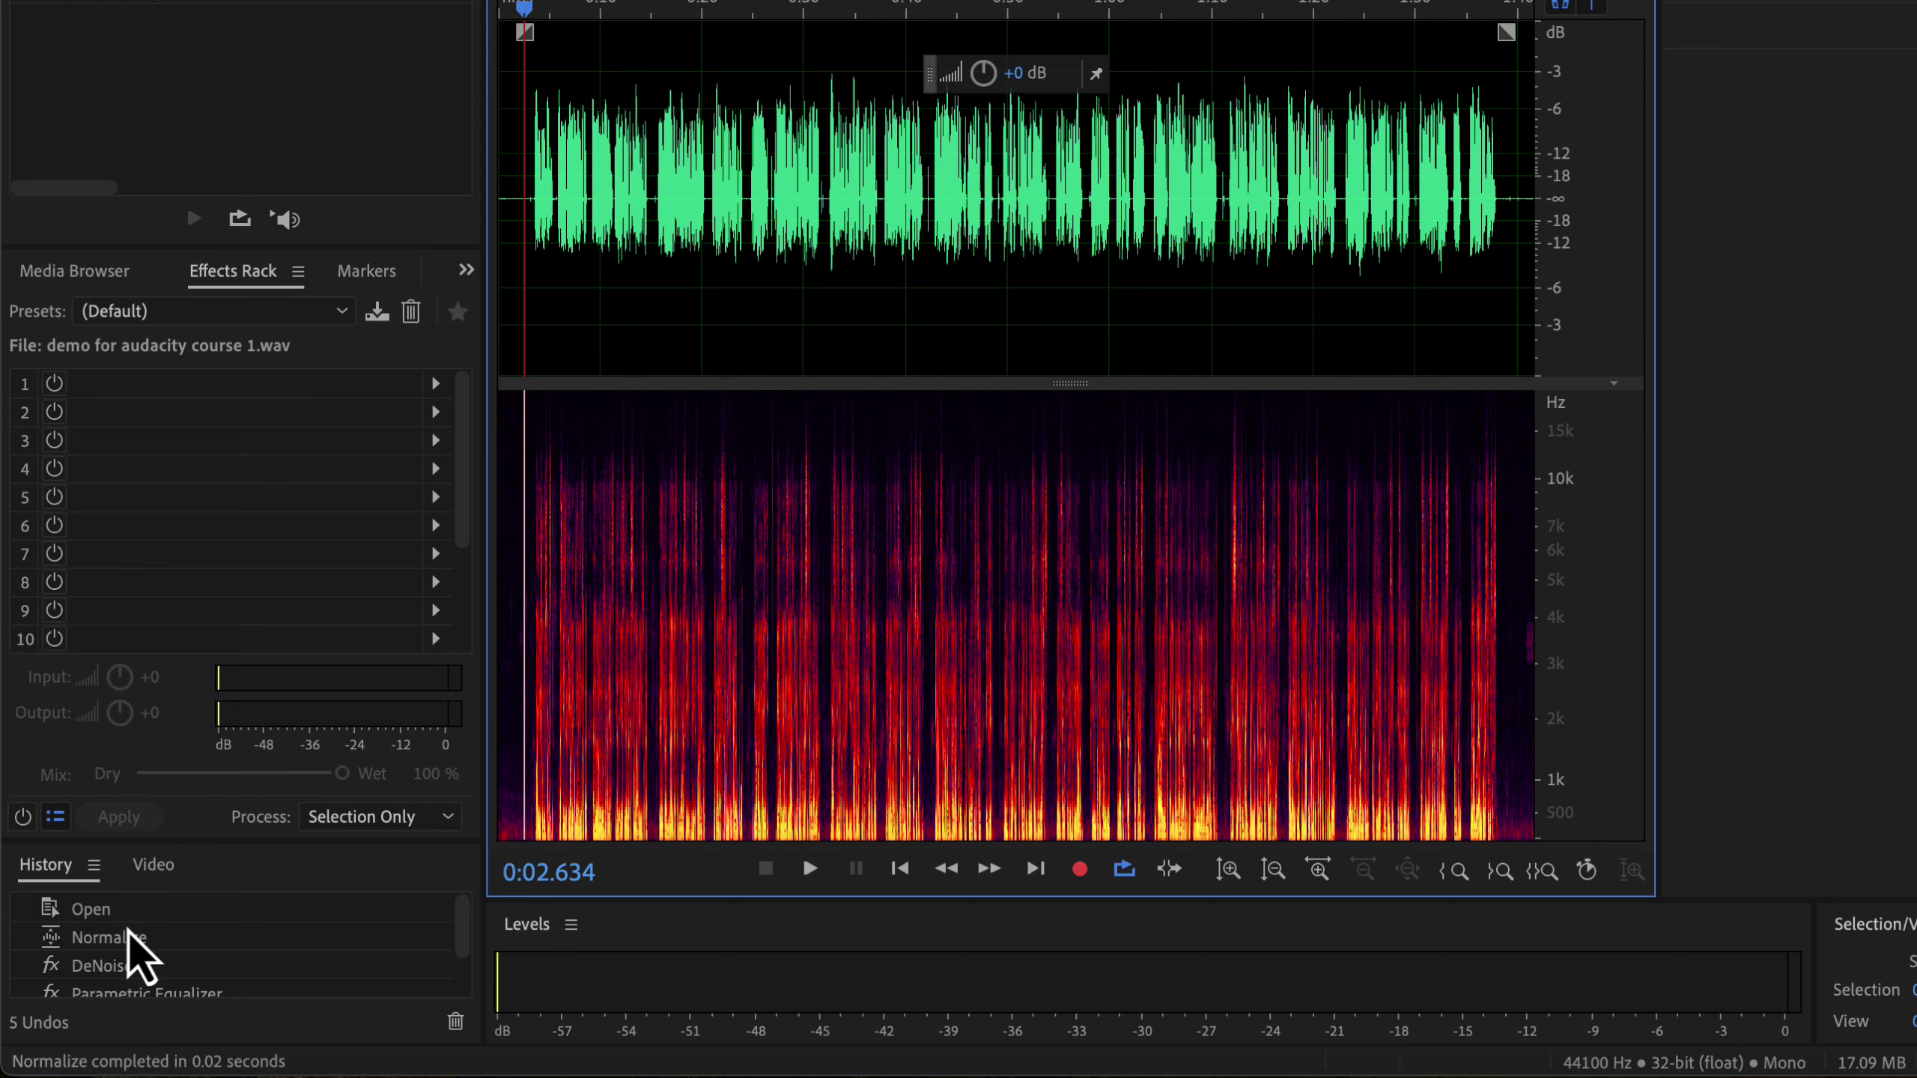
click(93, 910)
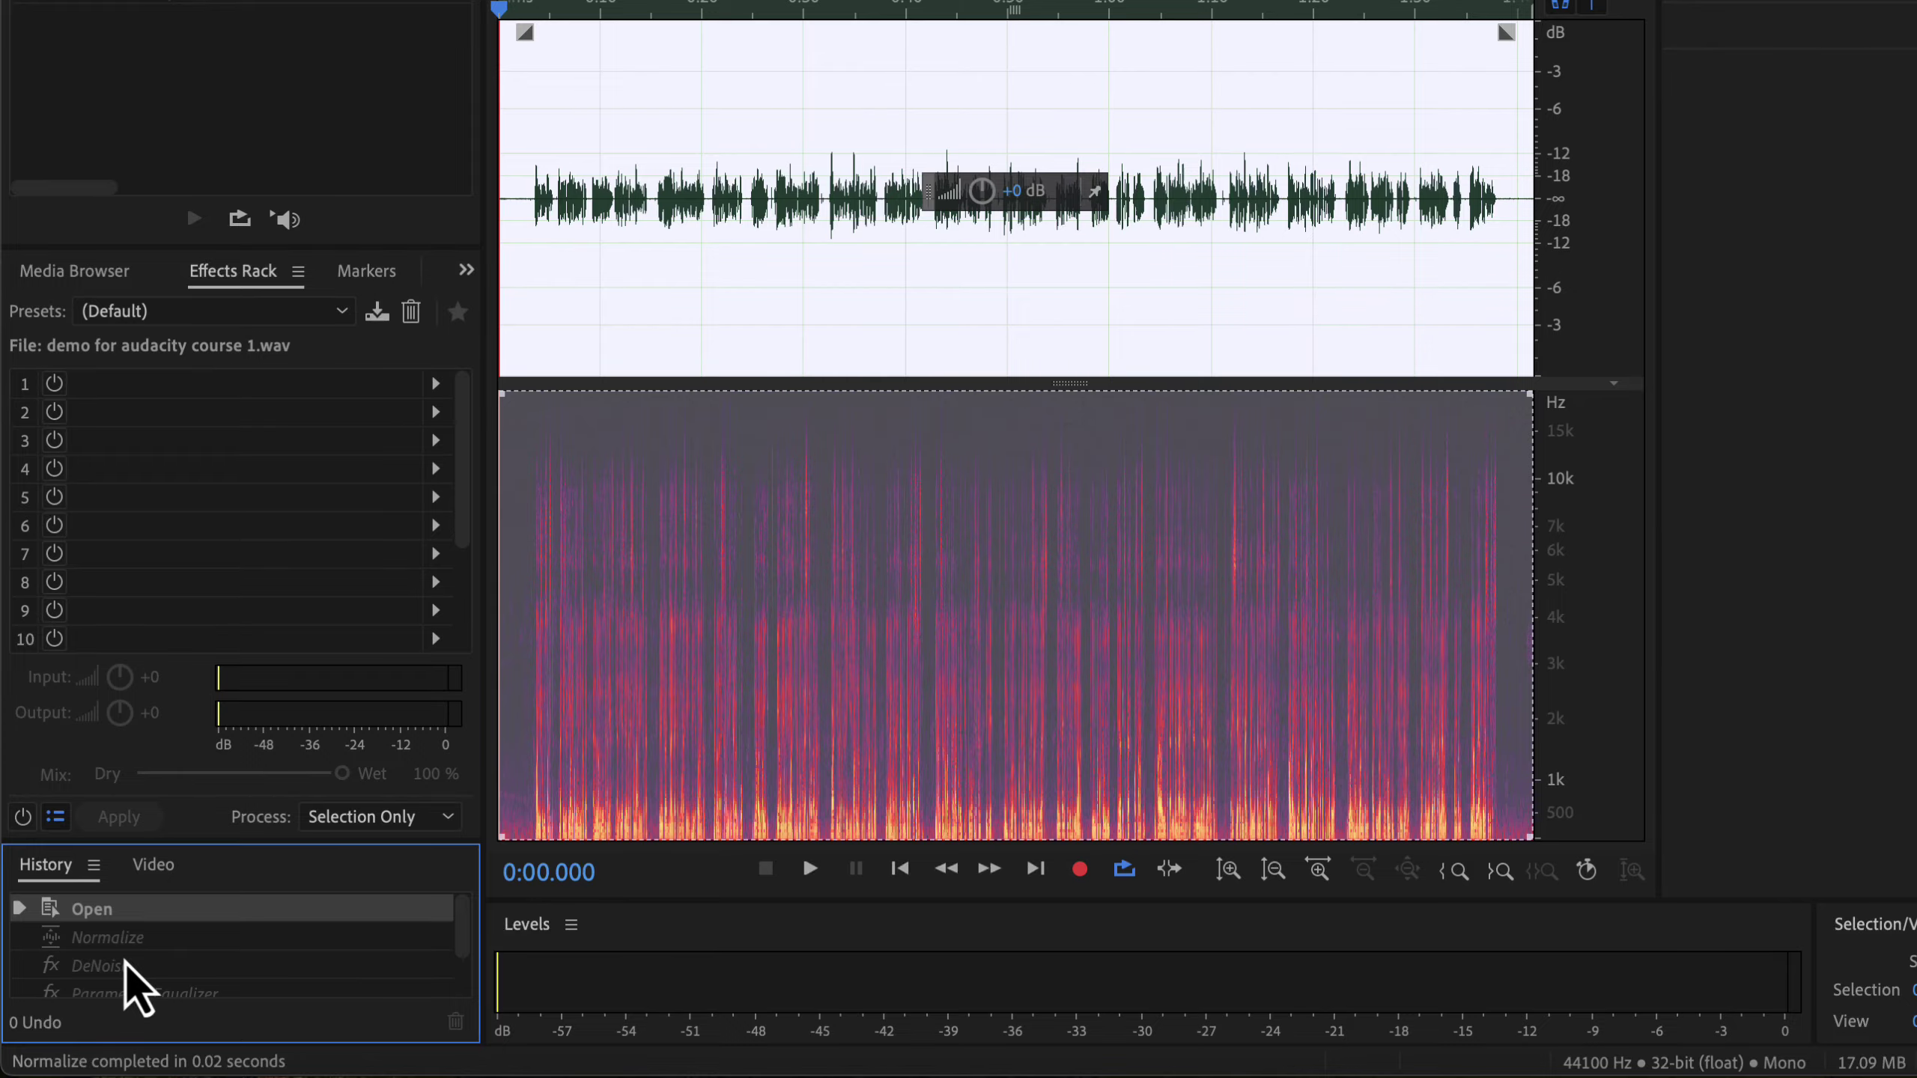
scroll(126, 974, down, 2)
click(113, 986)
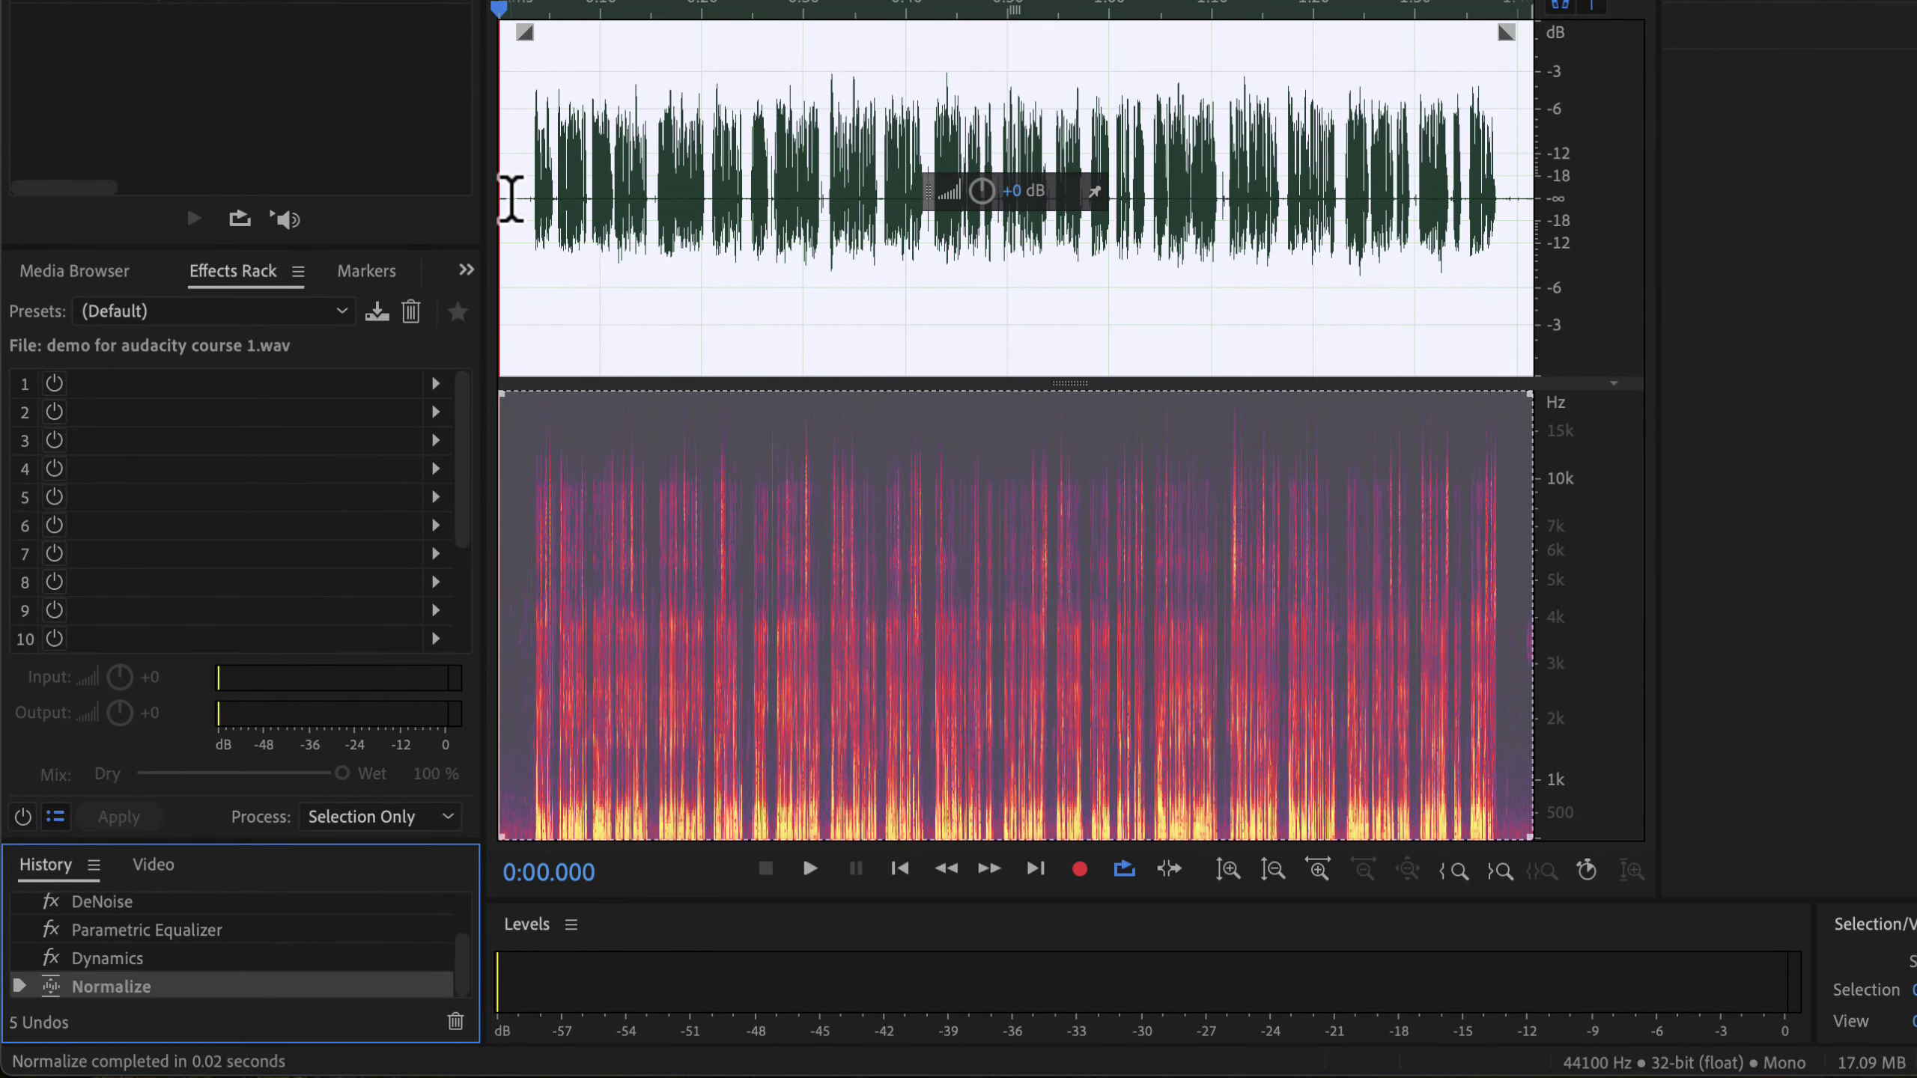
Step: Play the recording from near its start, alternating between the opened and final Normalize history states, ending on Normalize, and stop playback
click(509, 192)
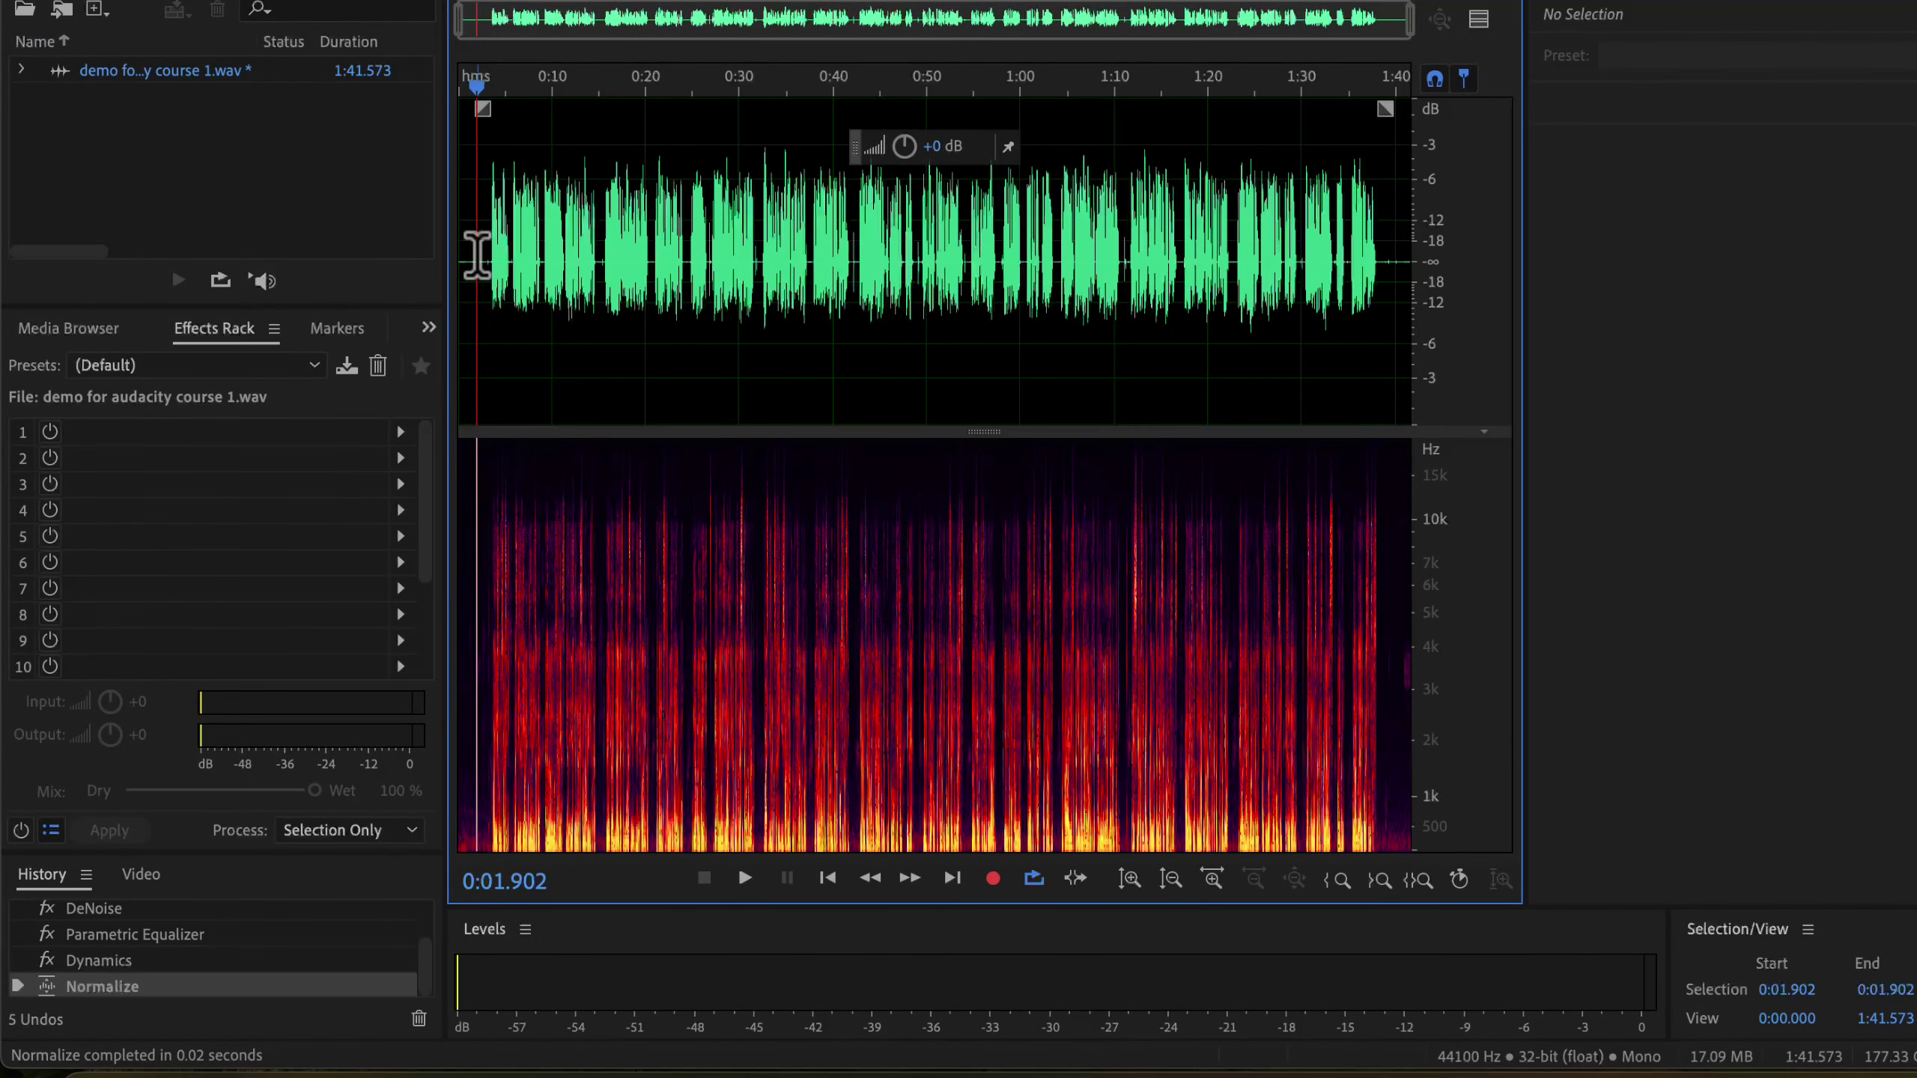
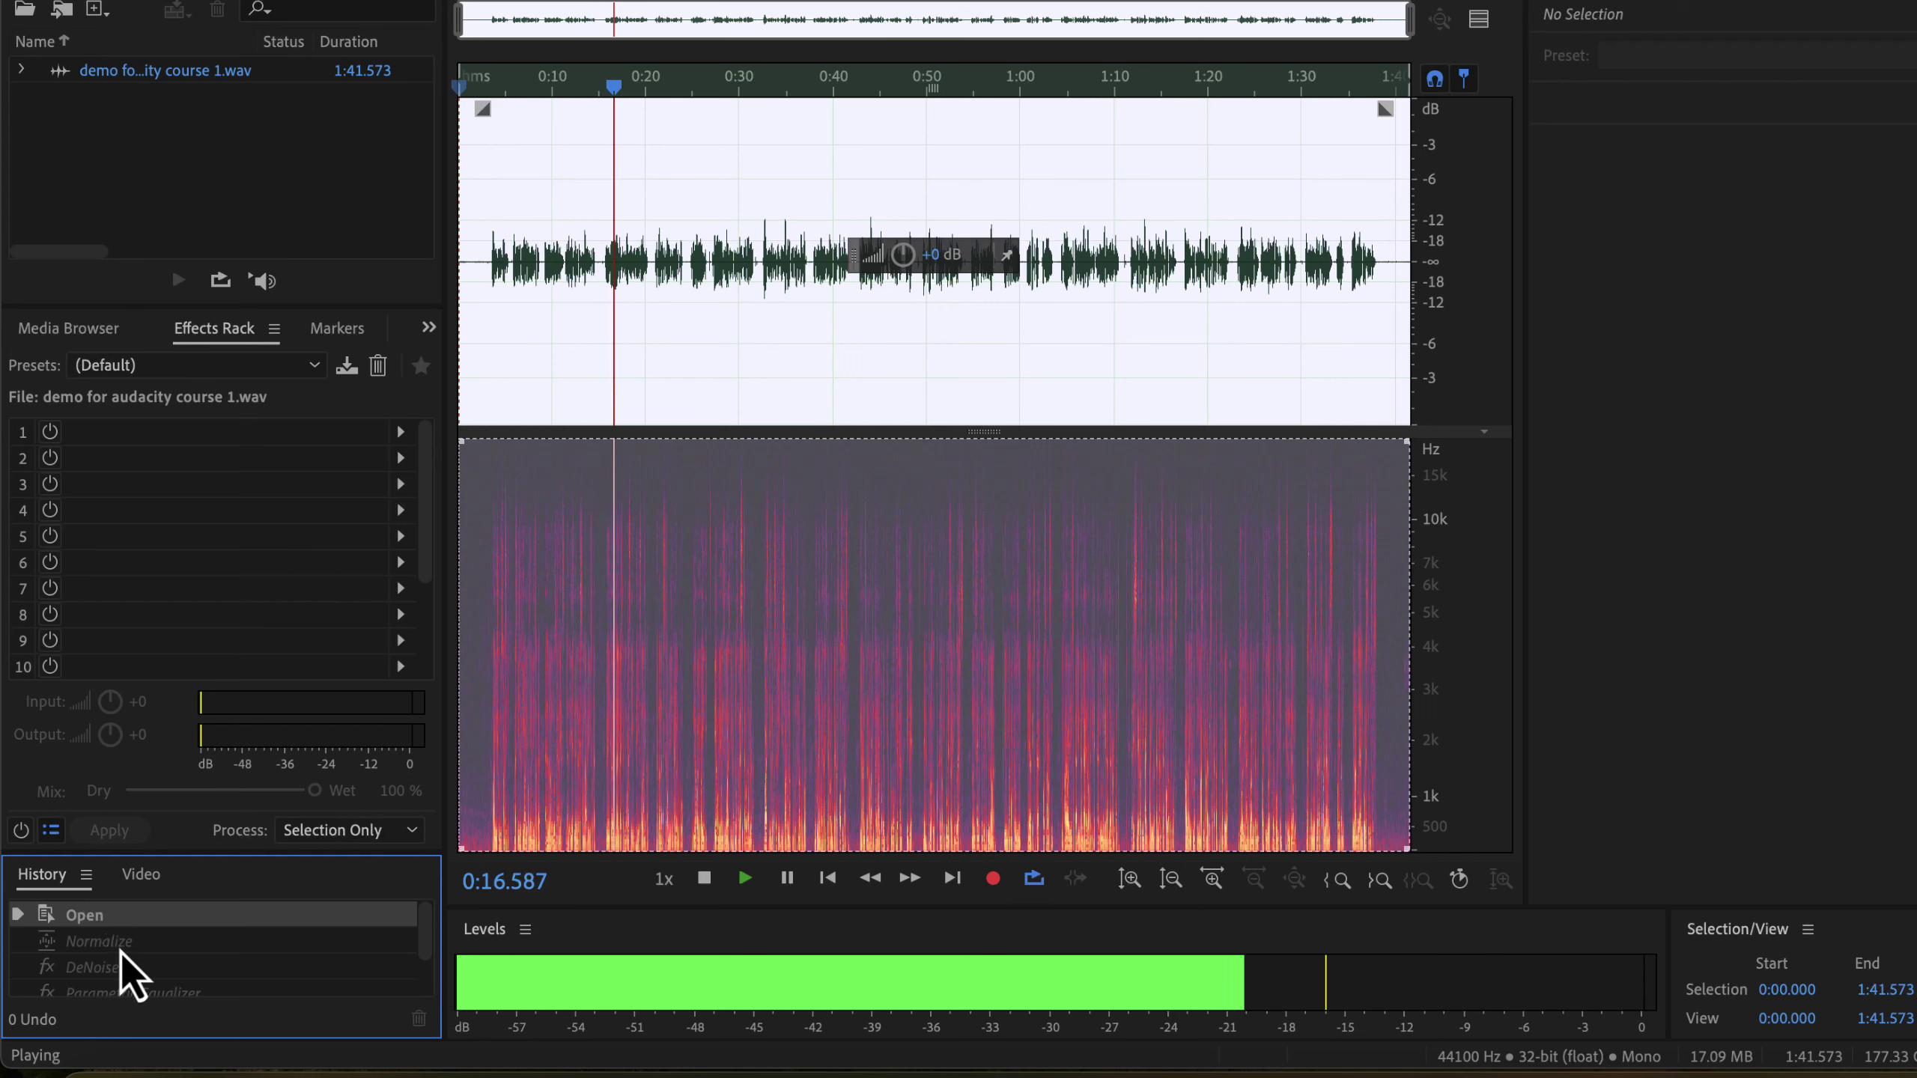
scroll(120, 953, down, 2)
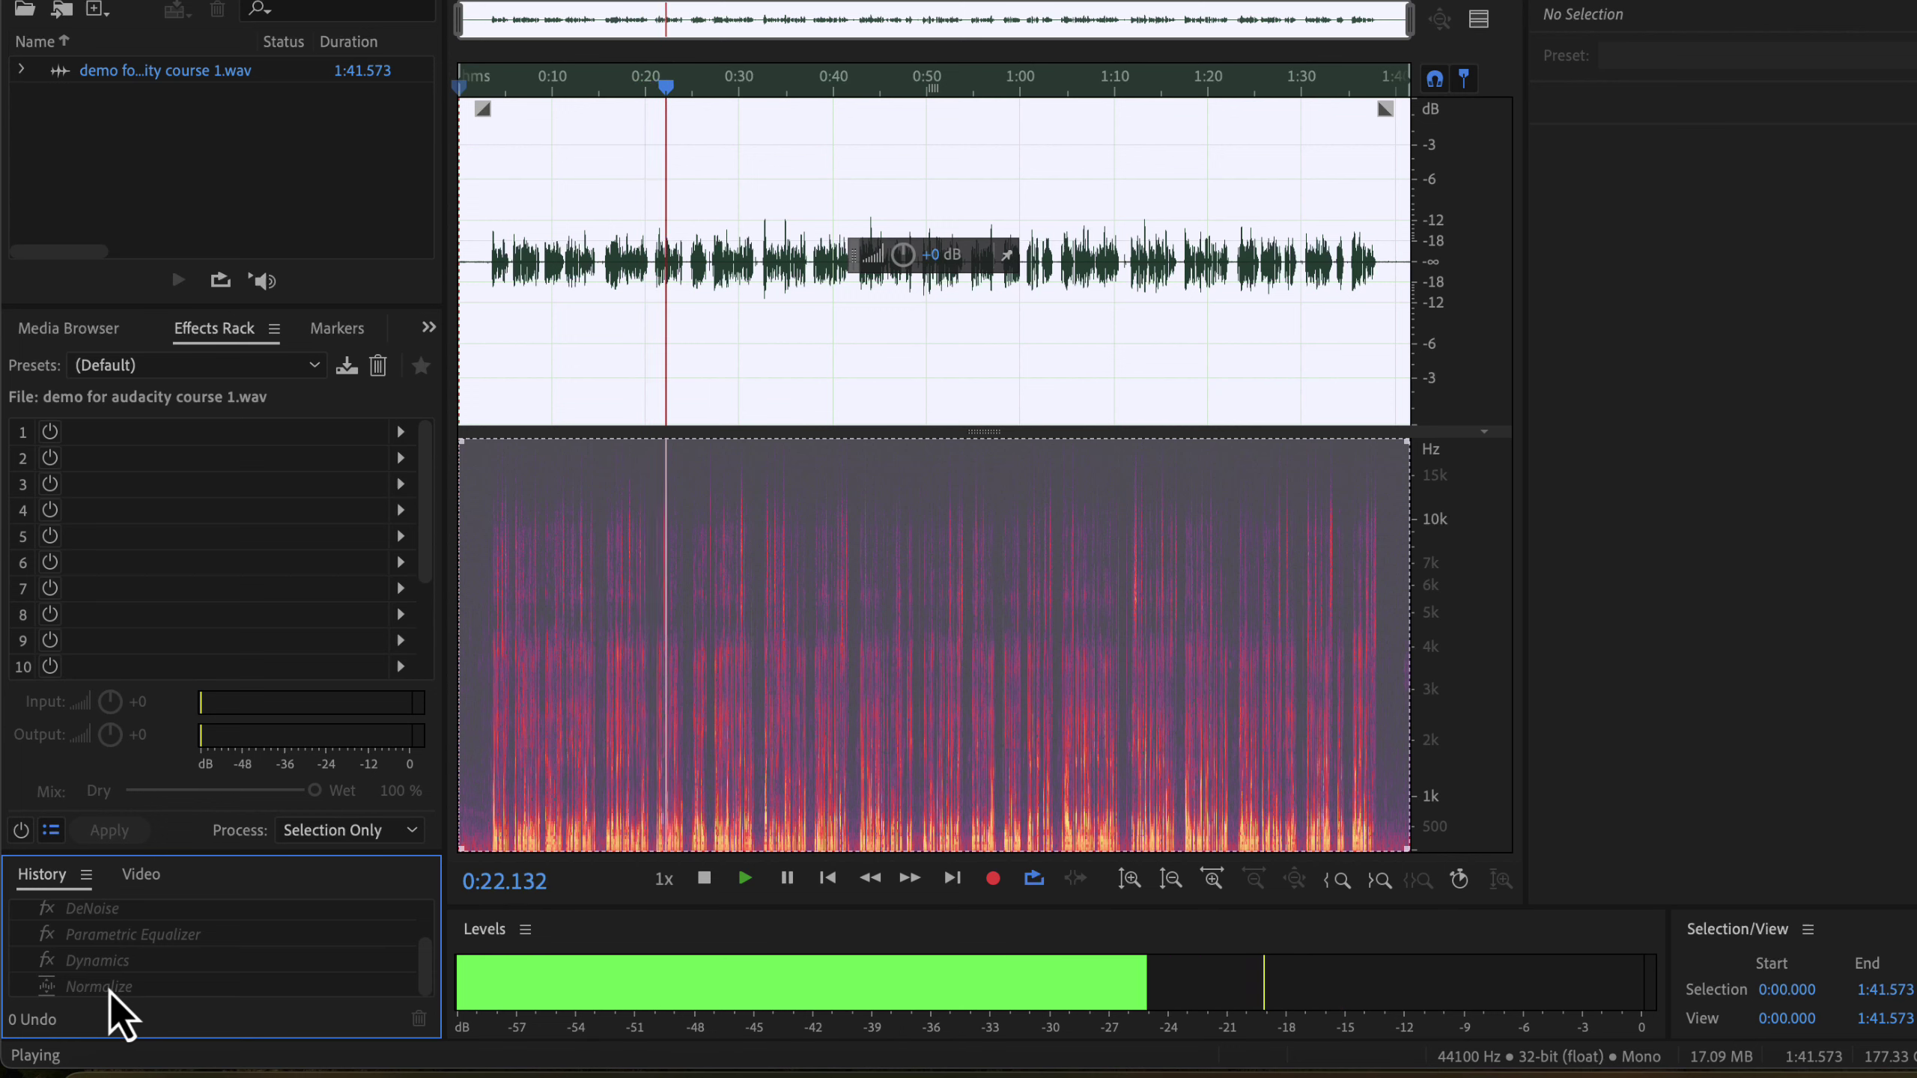
click(111, 992)
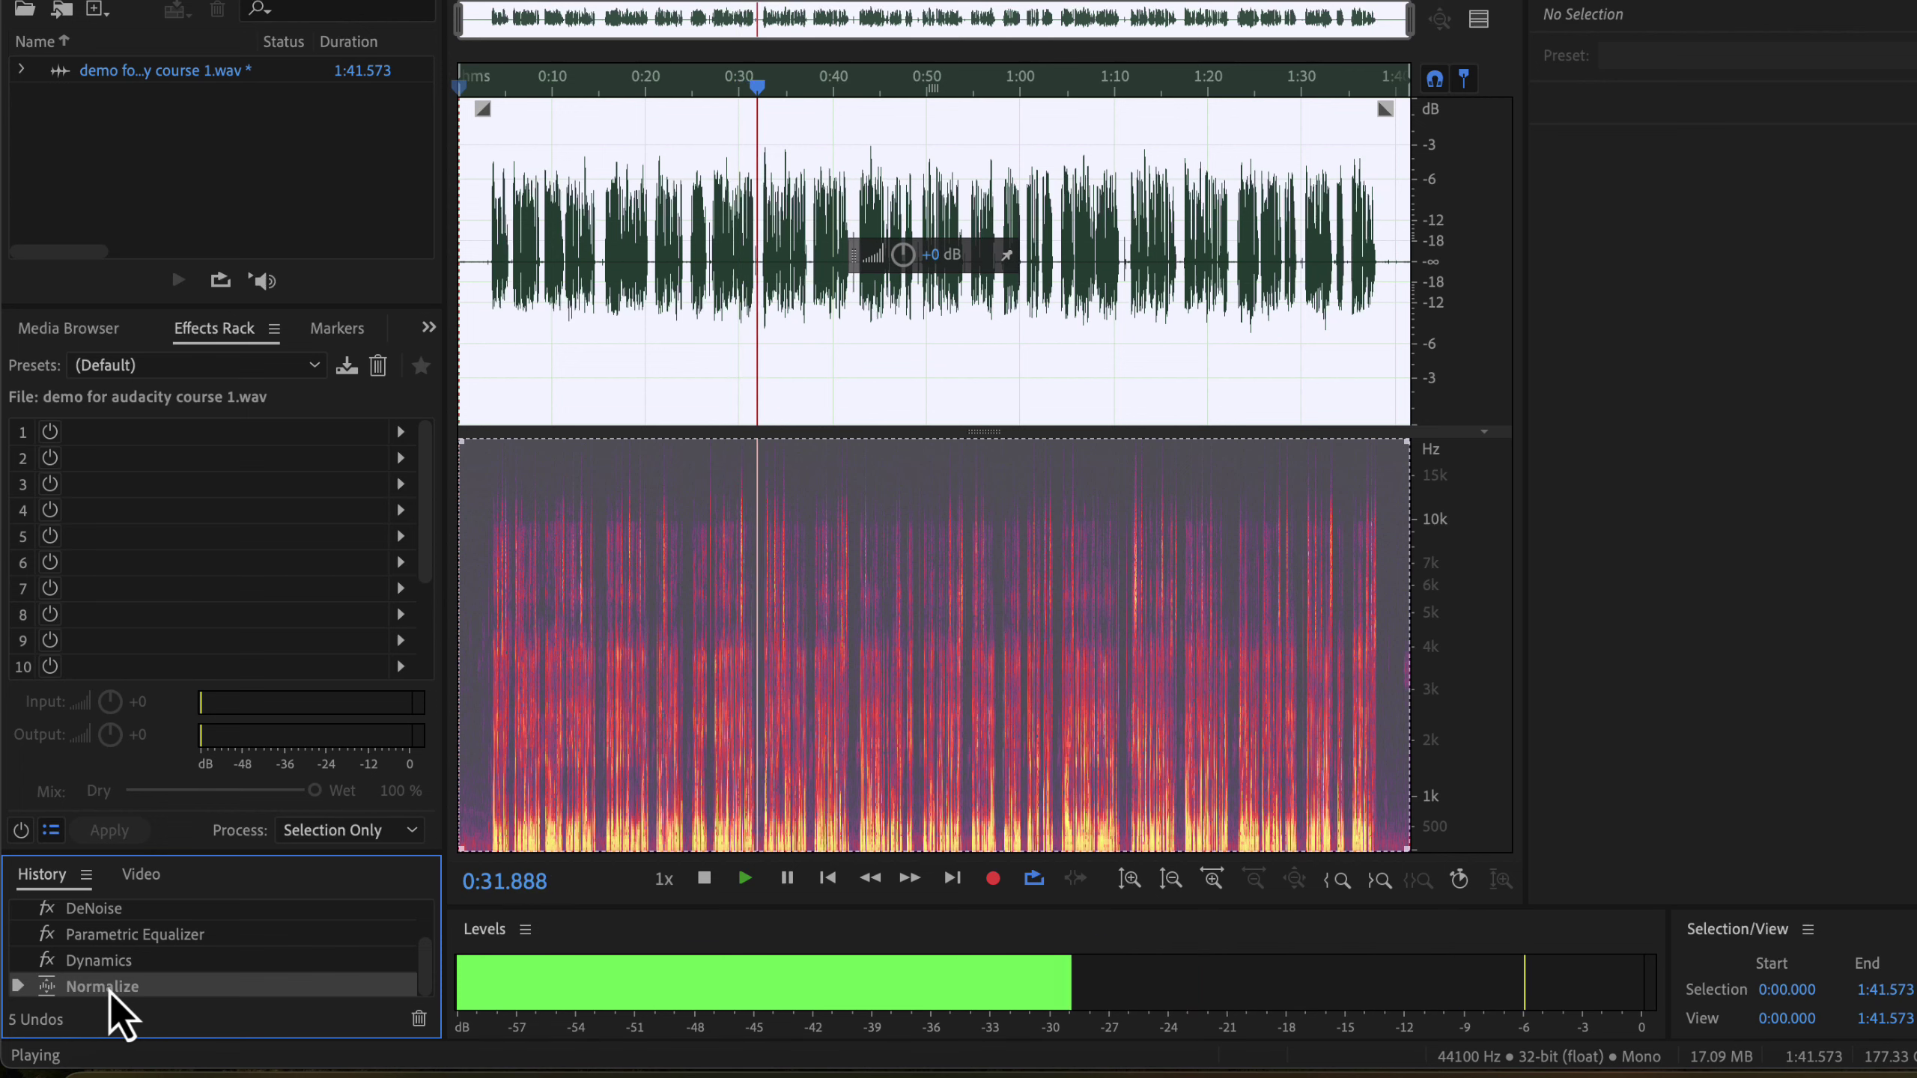
scroll(111, 992, up, 2)
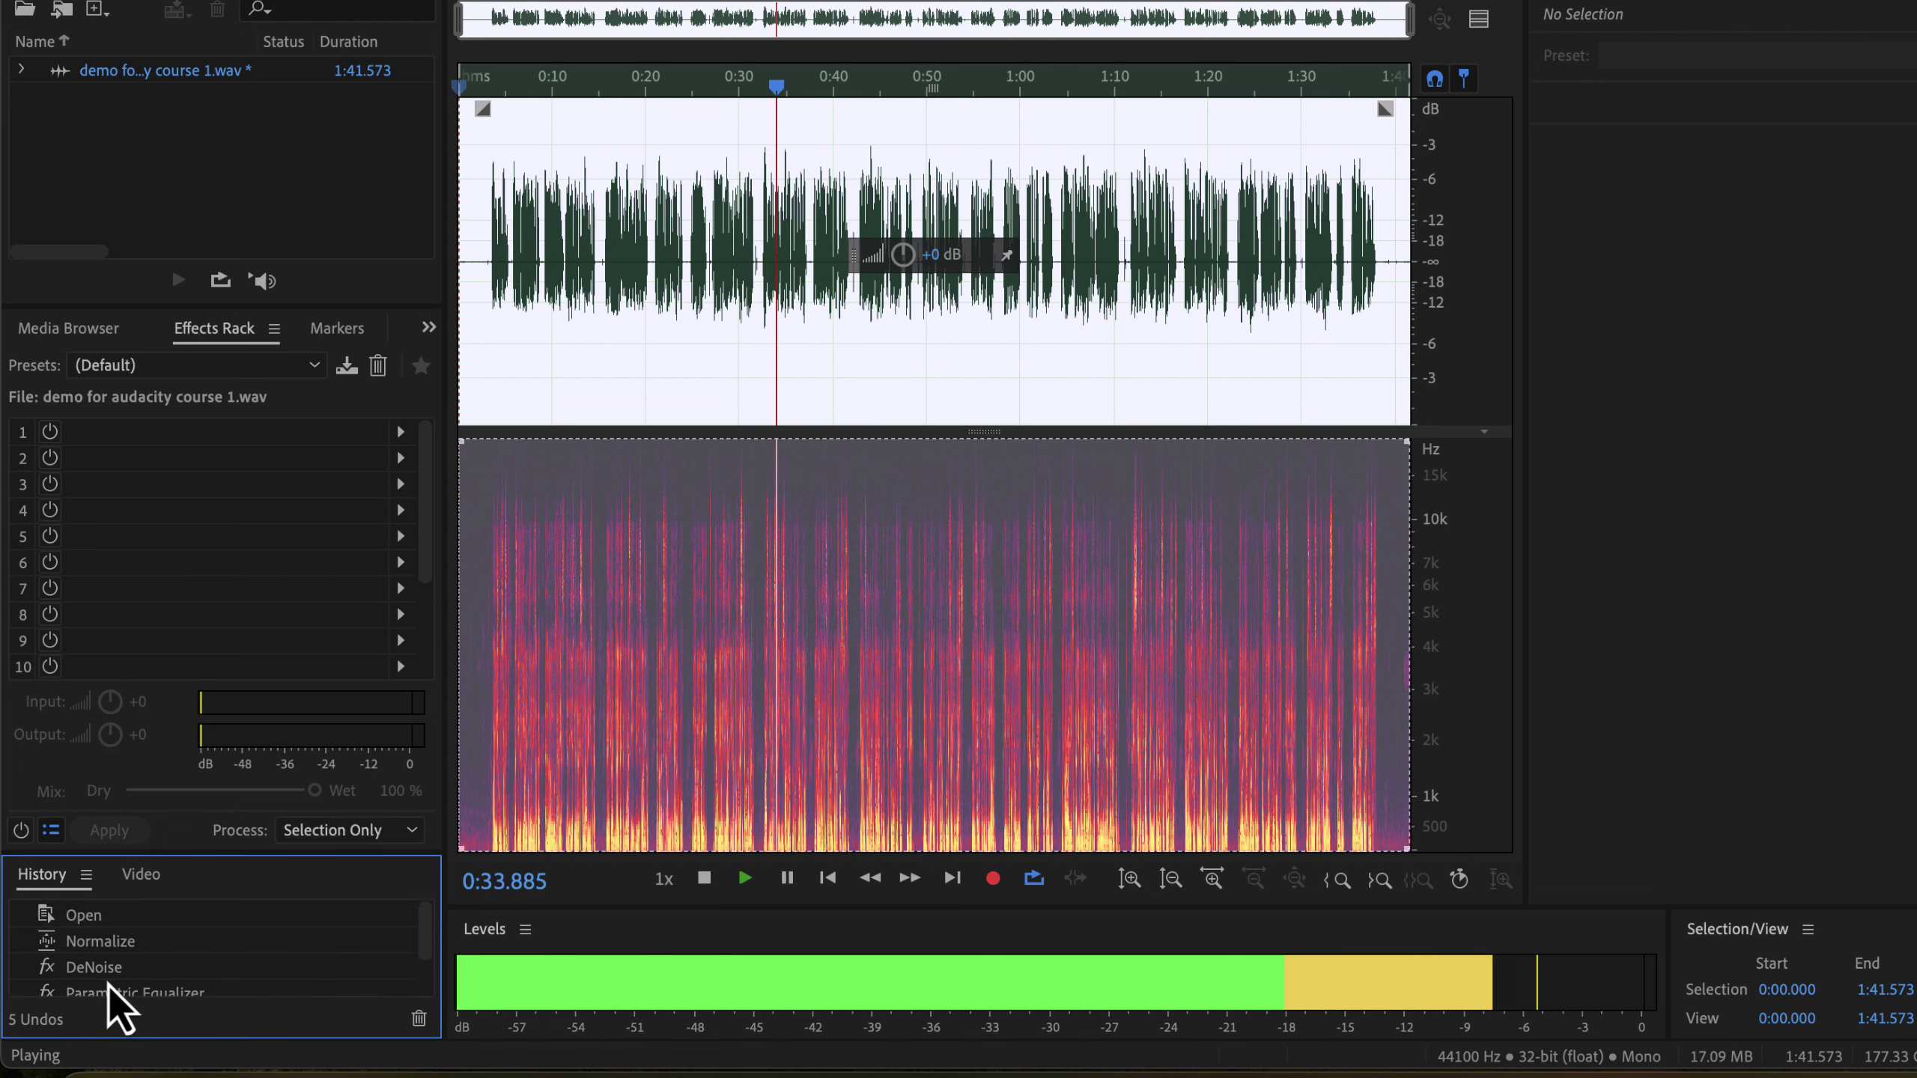
click(81, 920)
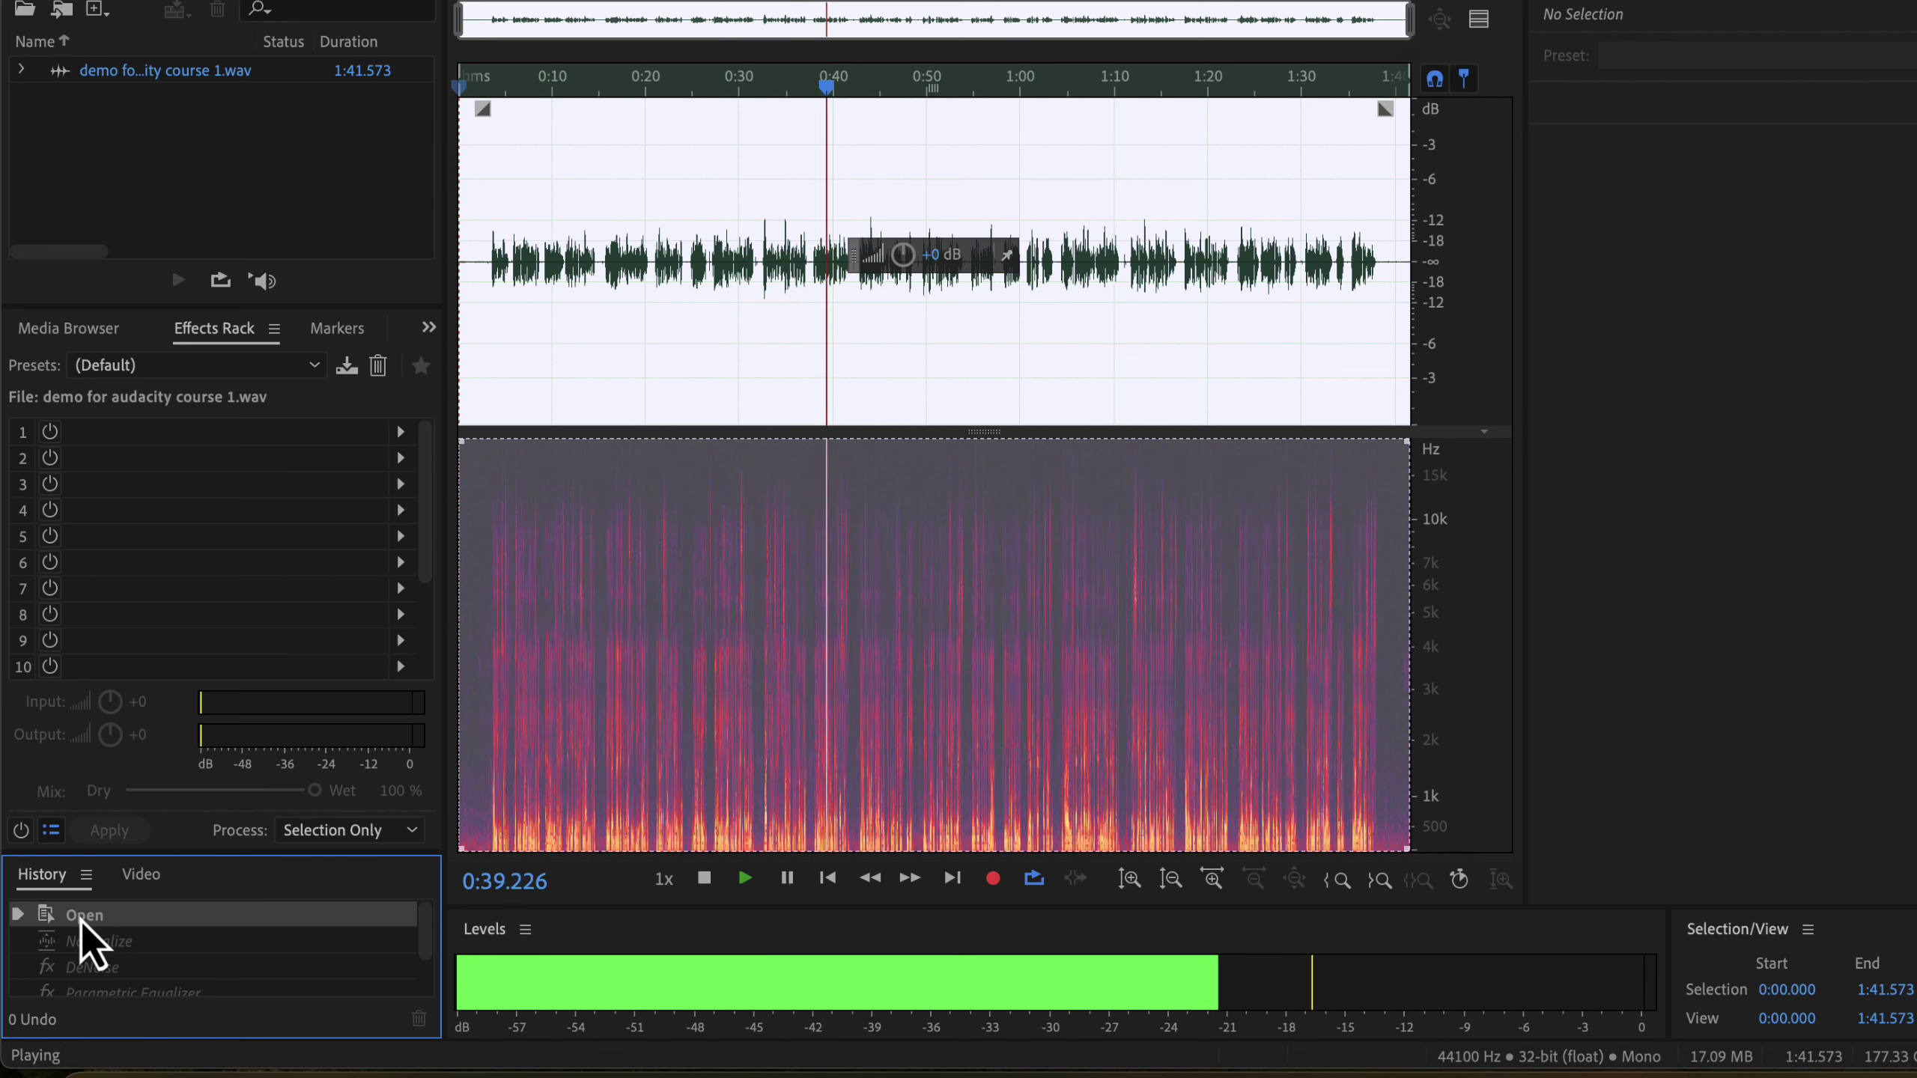
scroll(83, 940, down, 1)
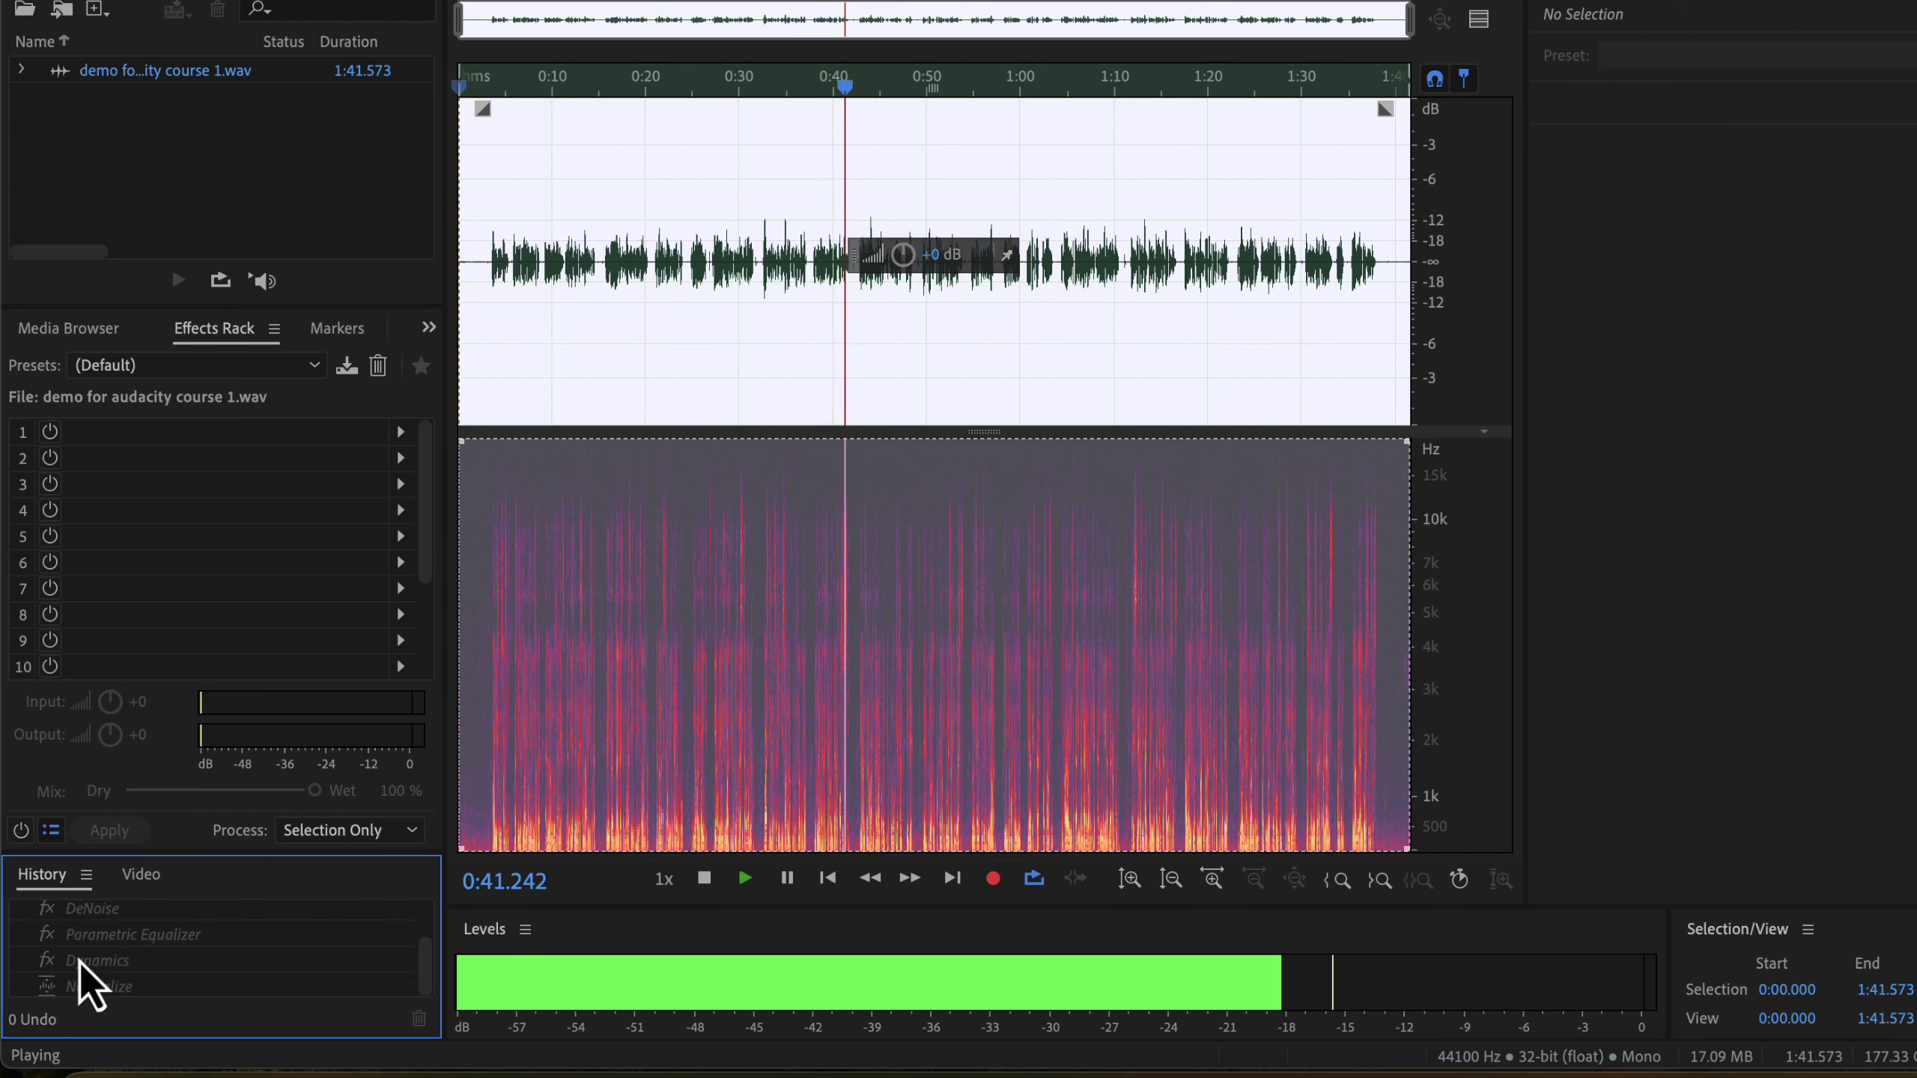
click(79, 994)
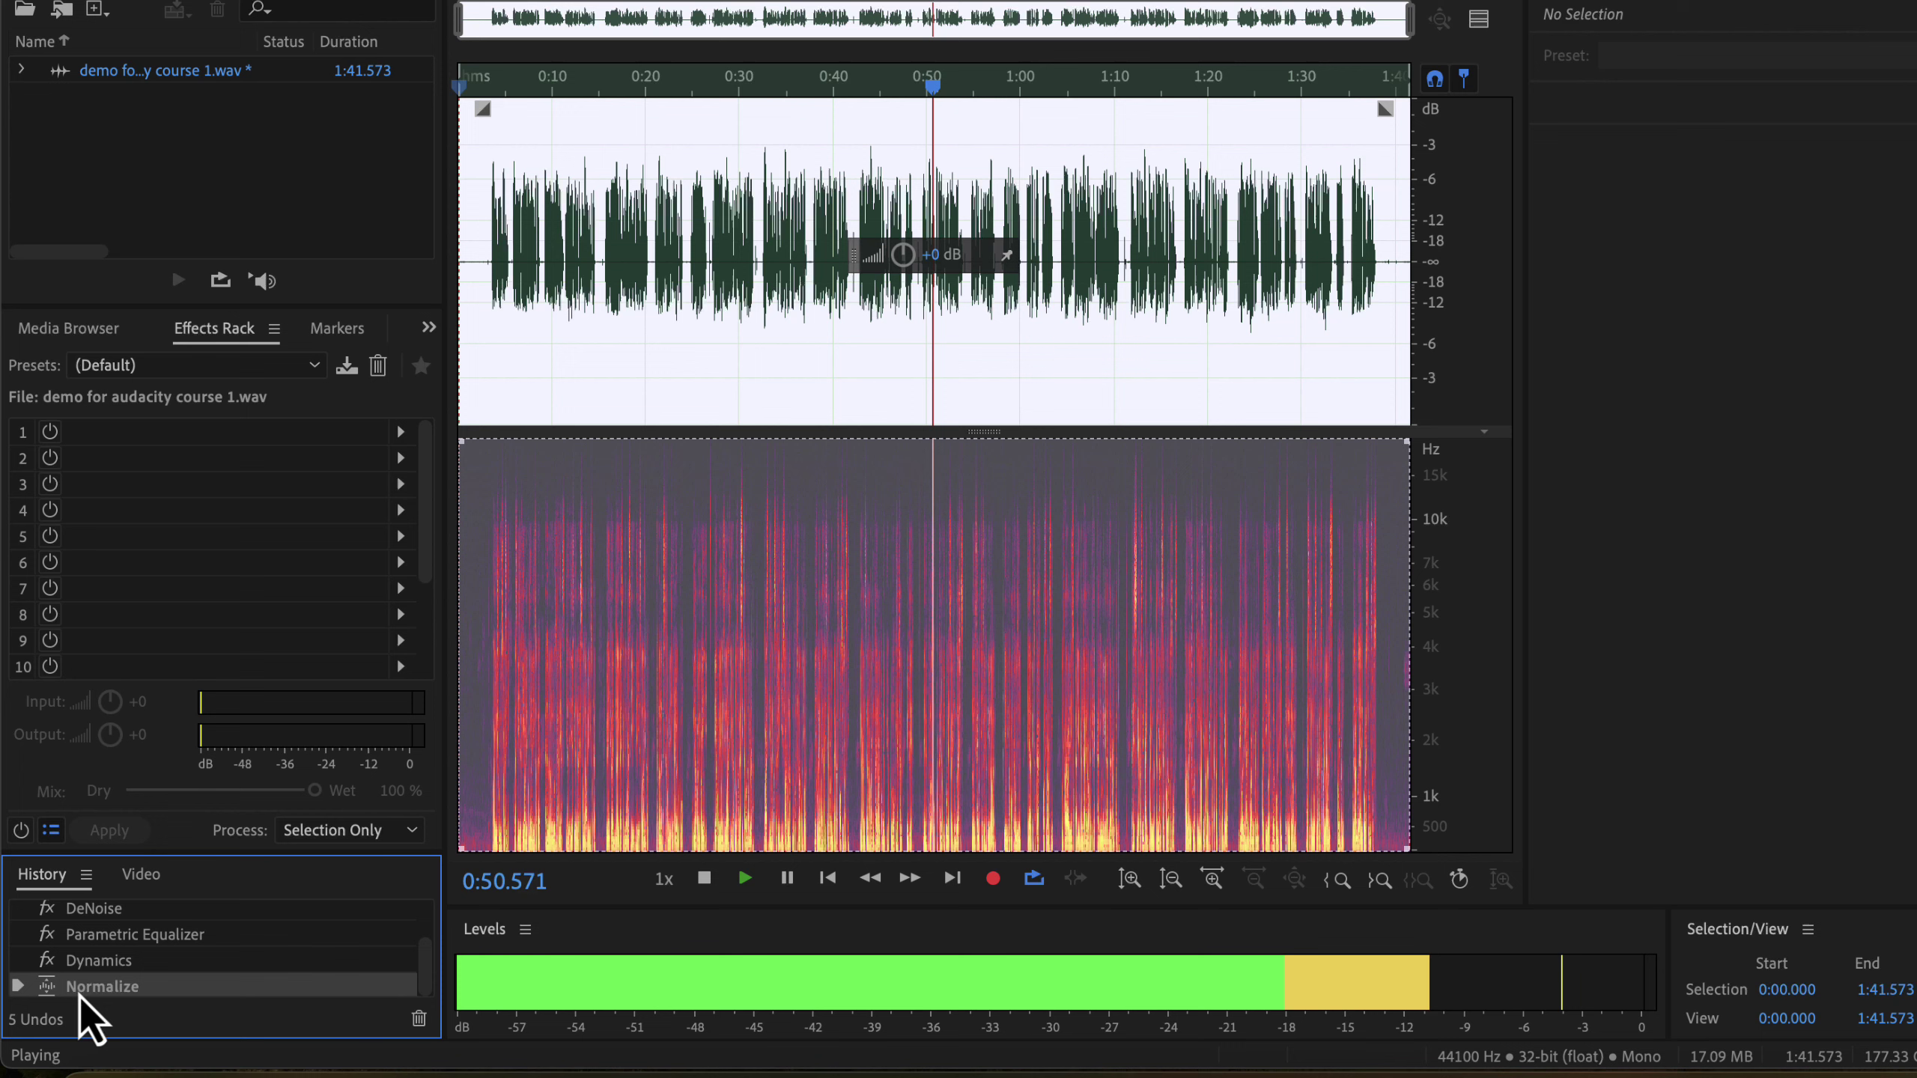
scroll(79, 997, up, 3)
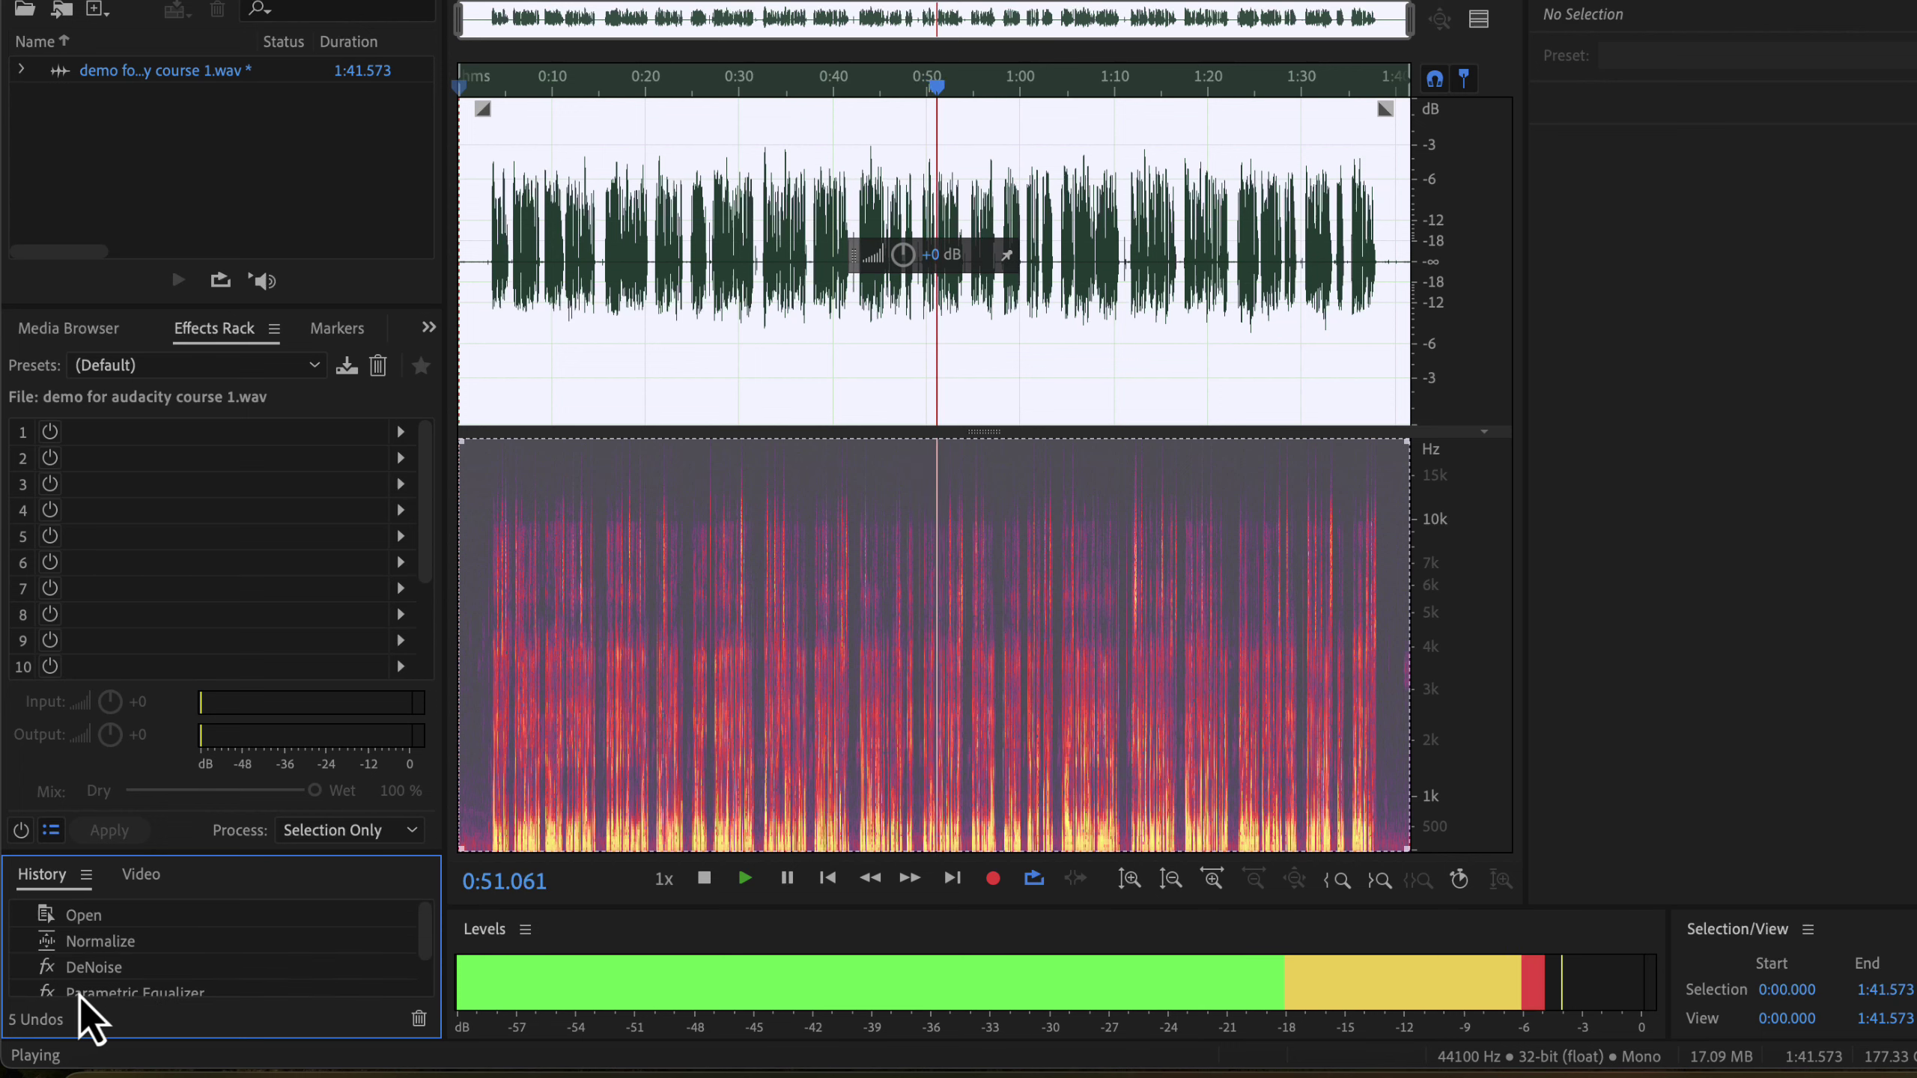
click(64, 923)
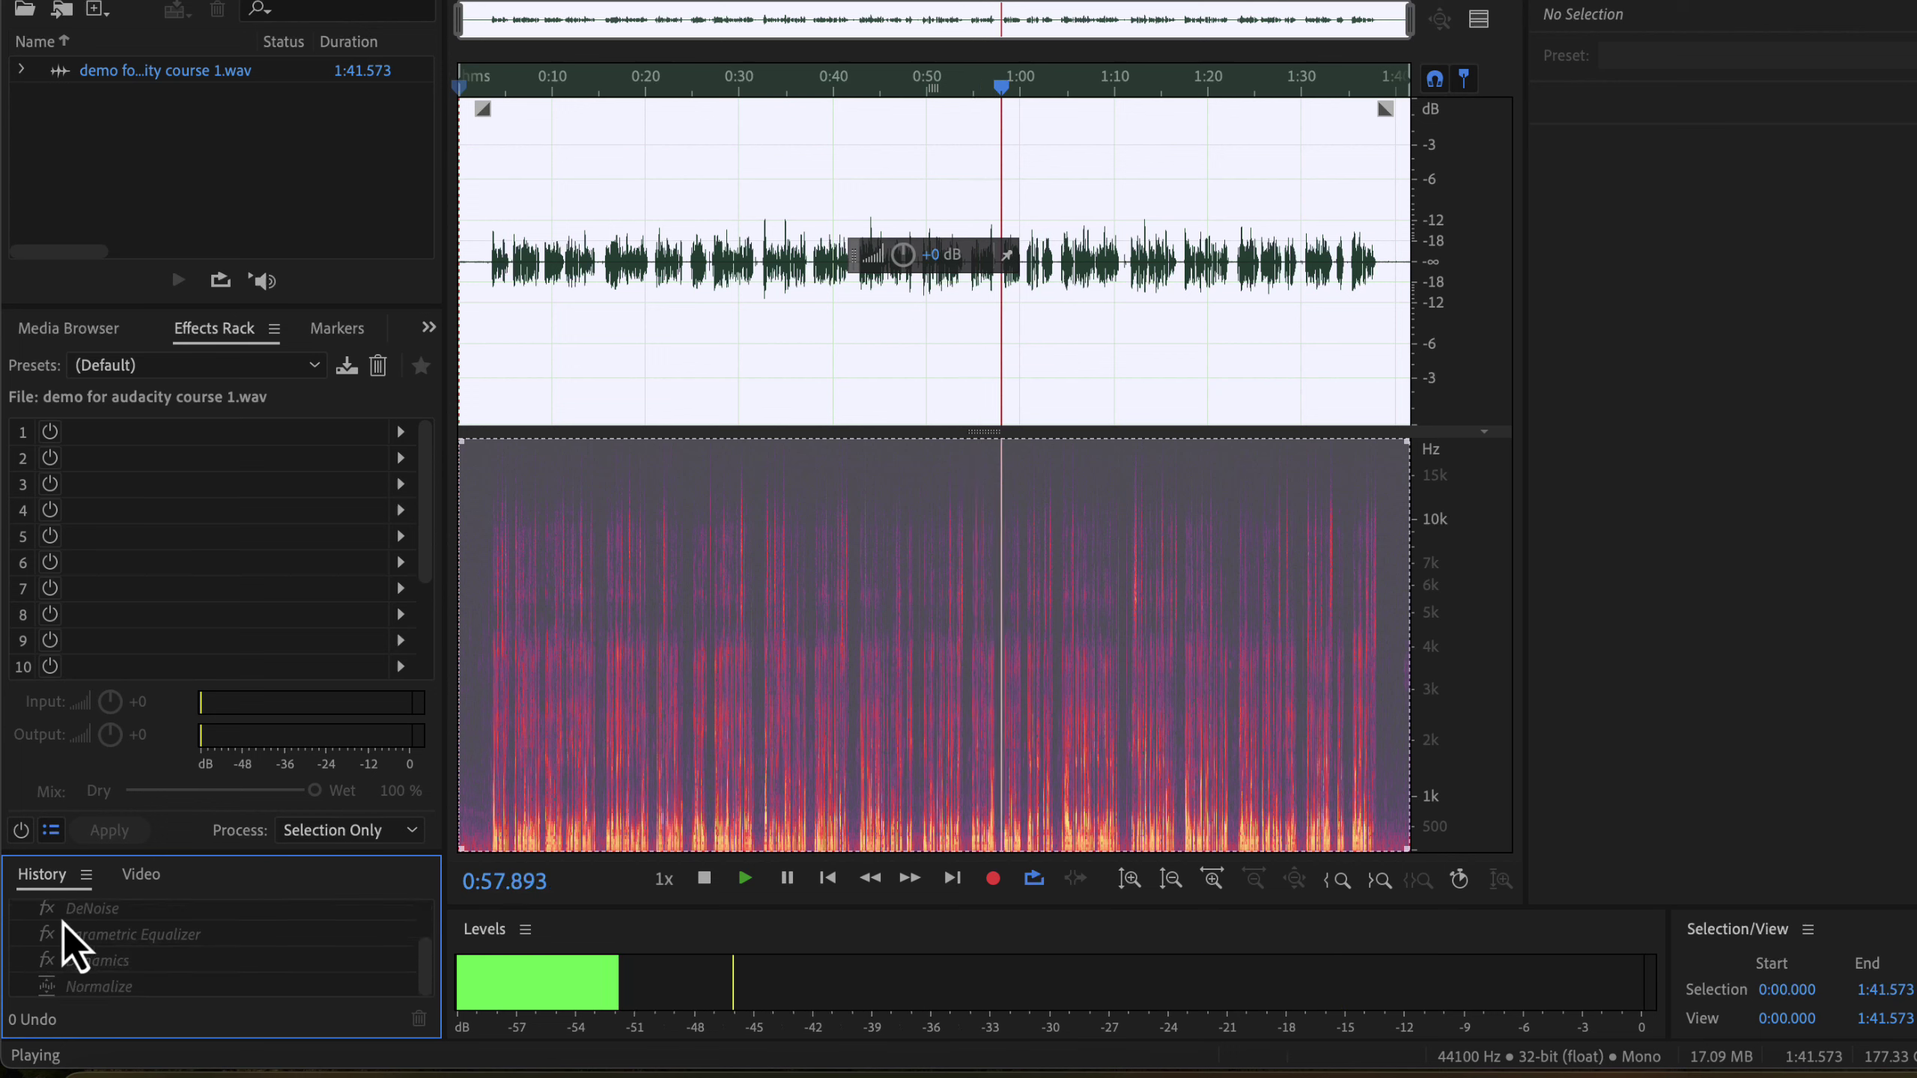
scroll(76, 981, down, 2)
click(84, 989)
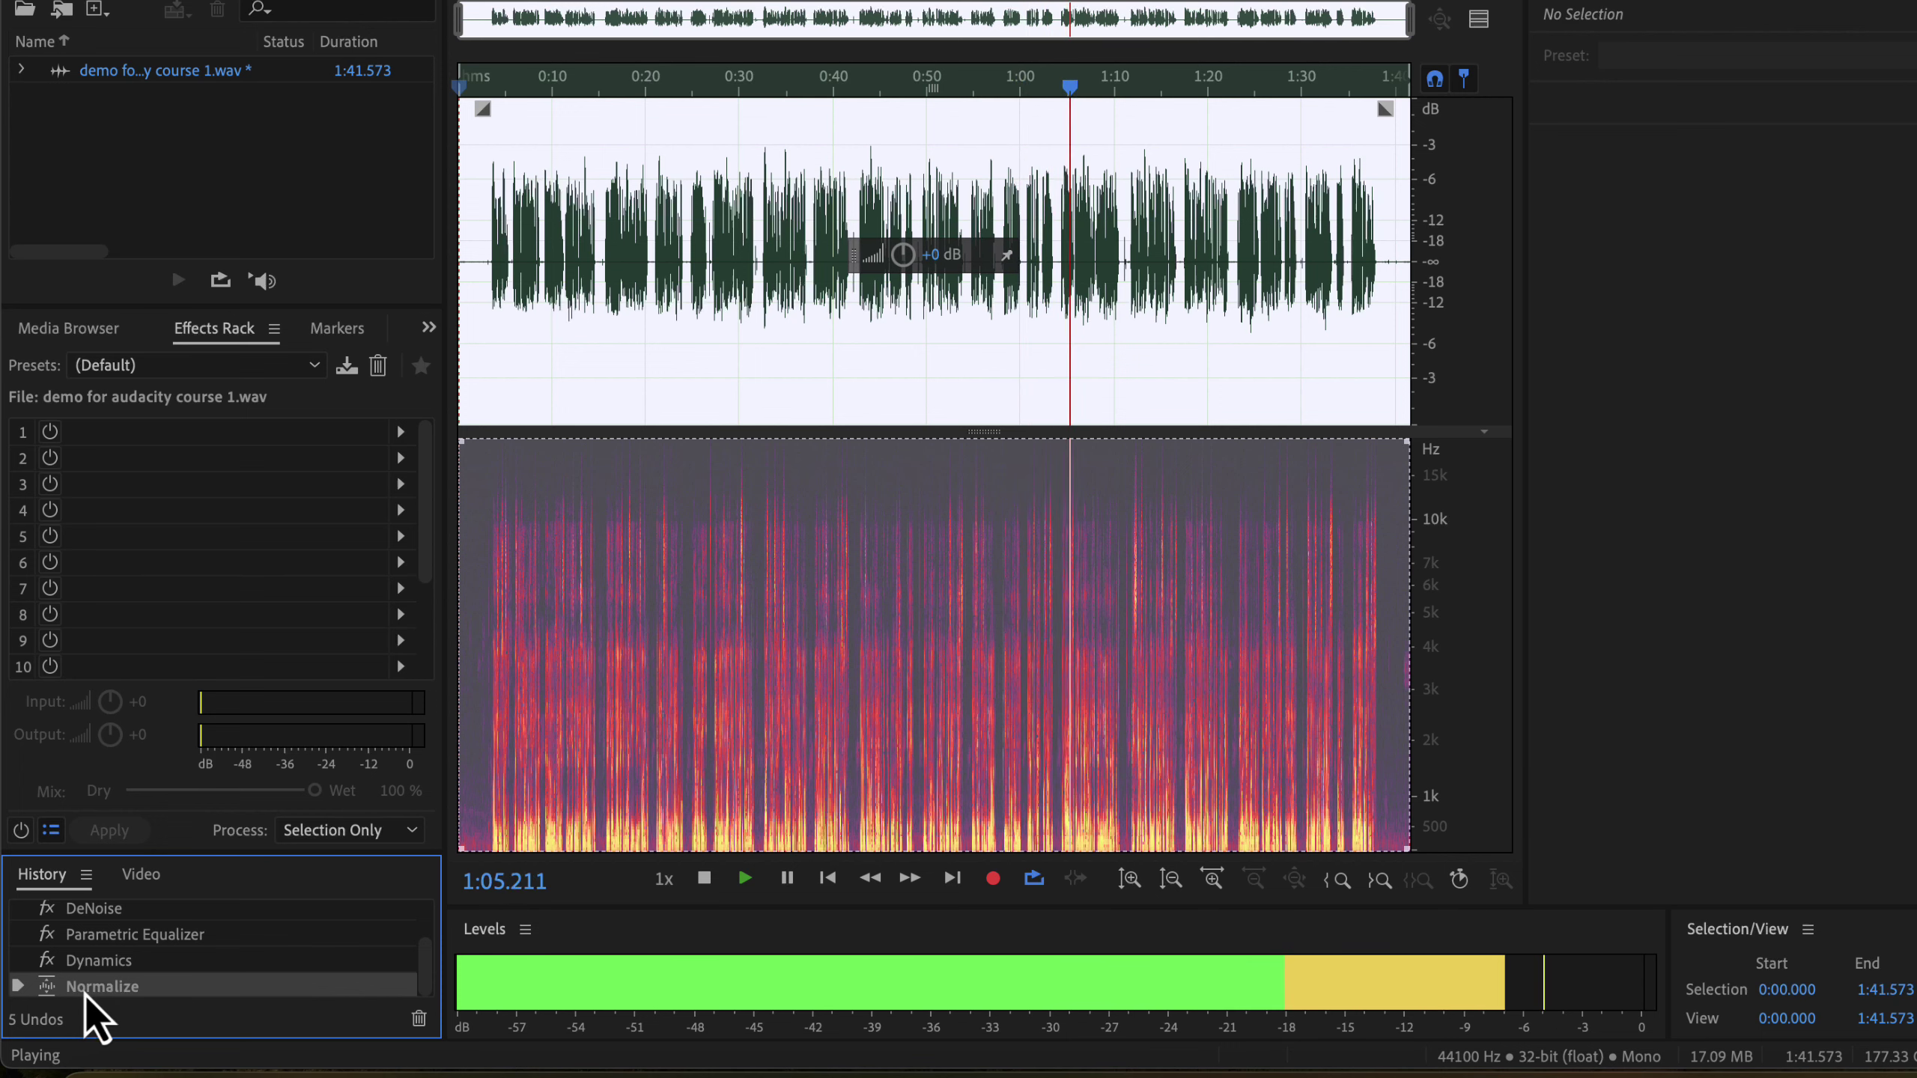
key(space)
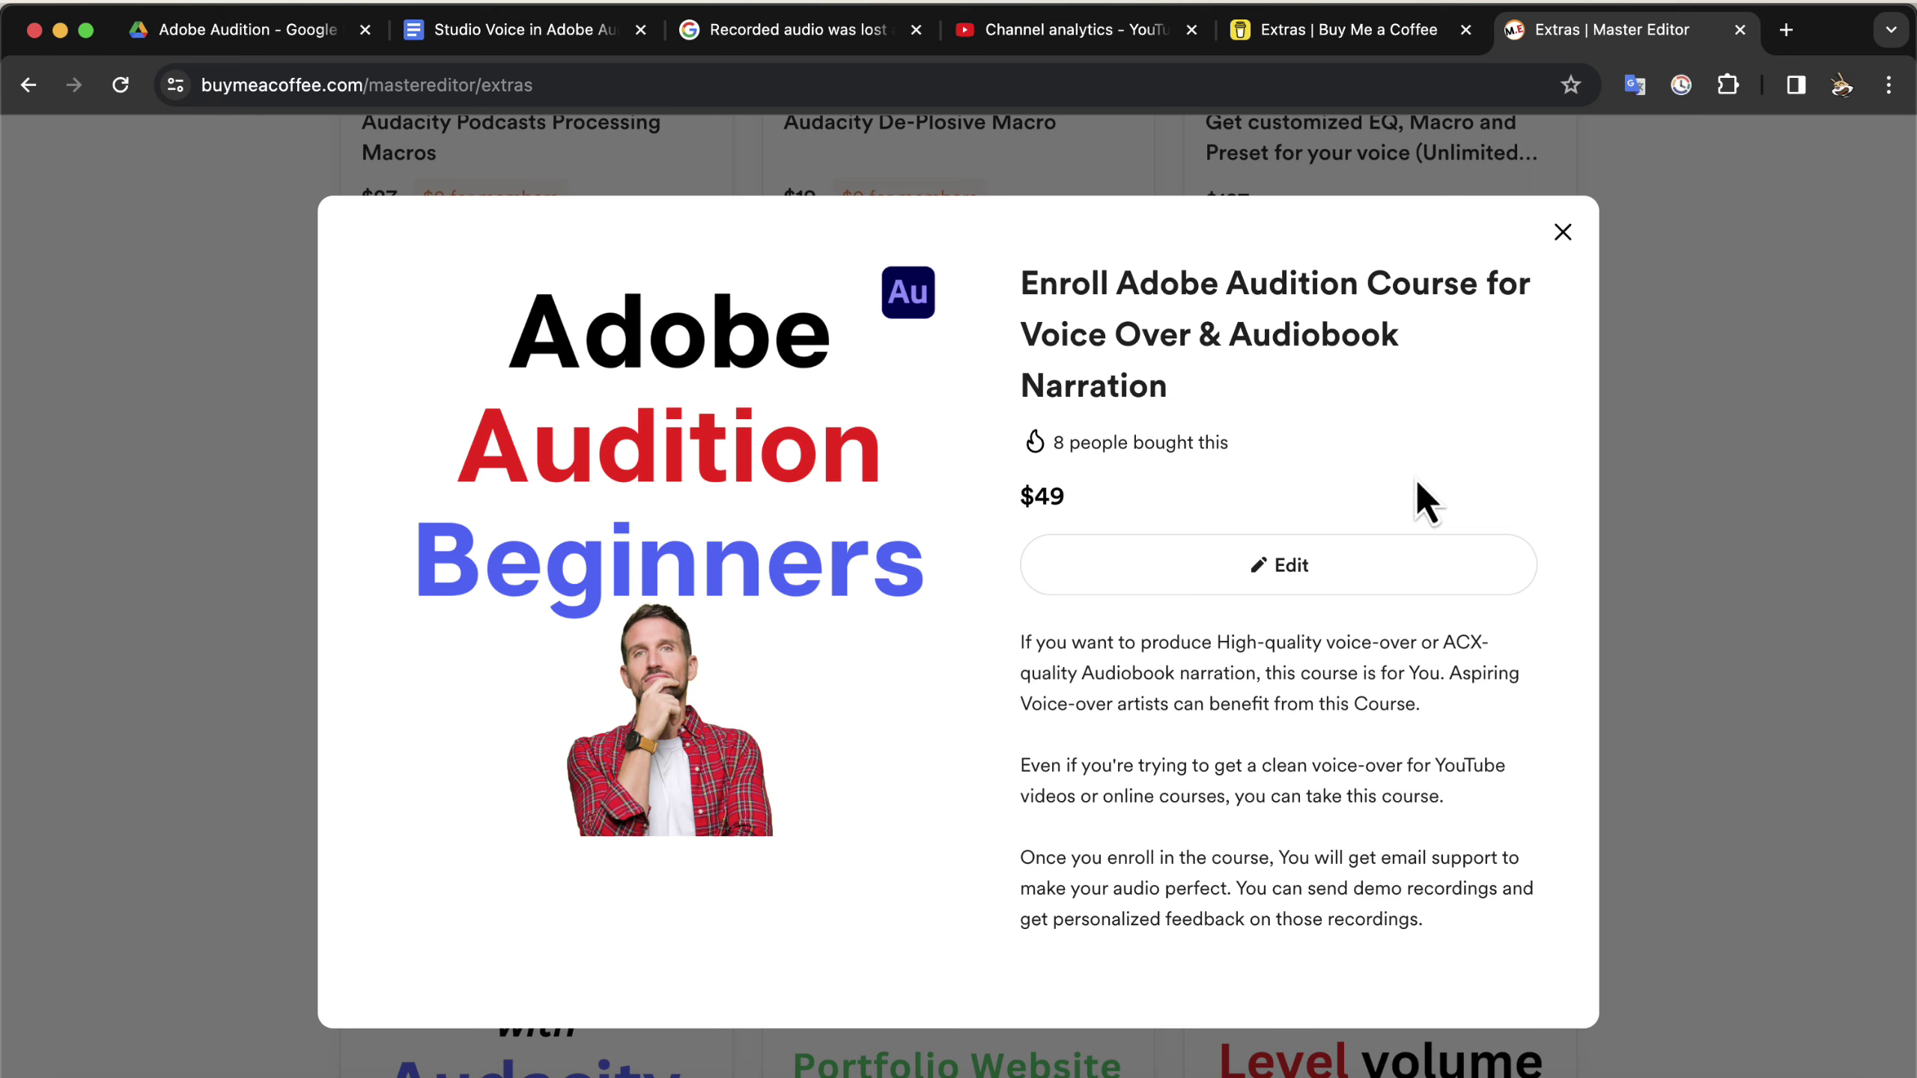
Step: Switch to the browser and read the Adobe Audition course description on the Buy Me a Coffee extras page
scroll(1409, 472, down, 6)
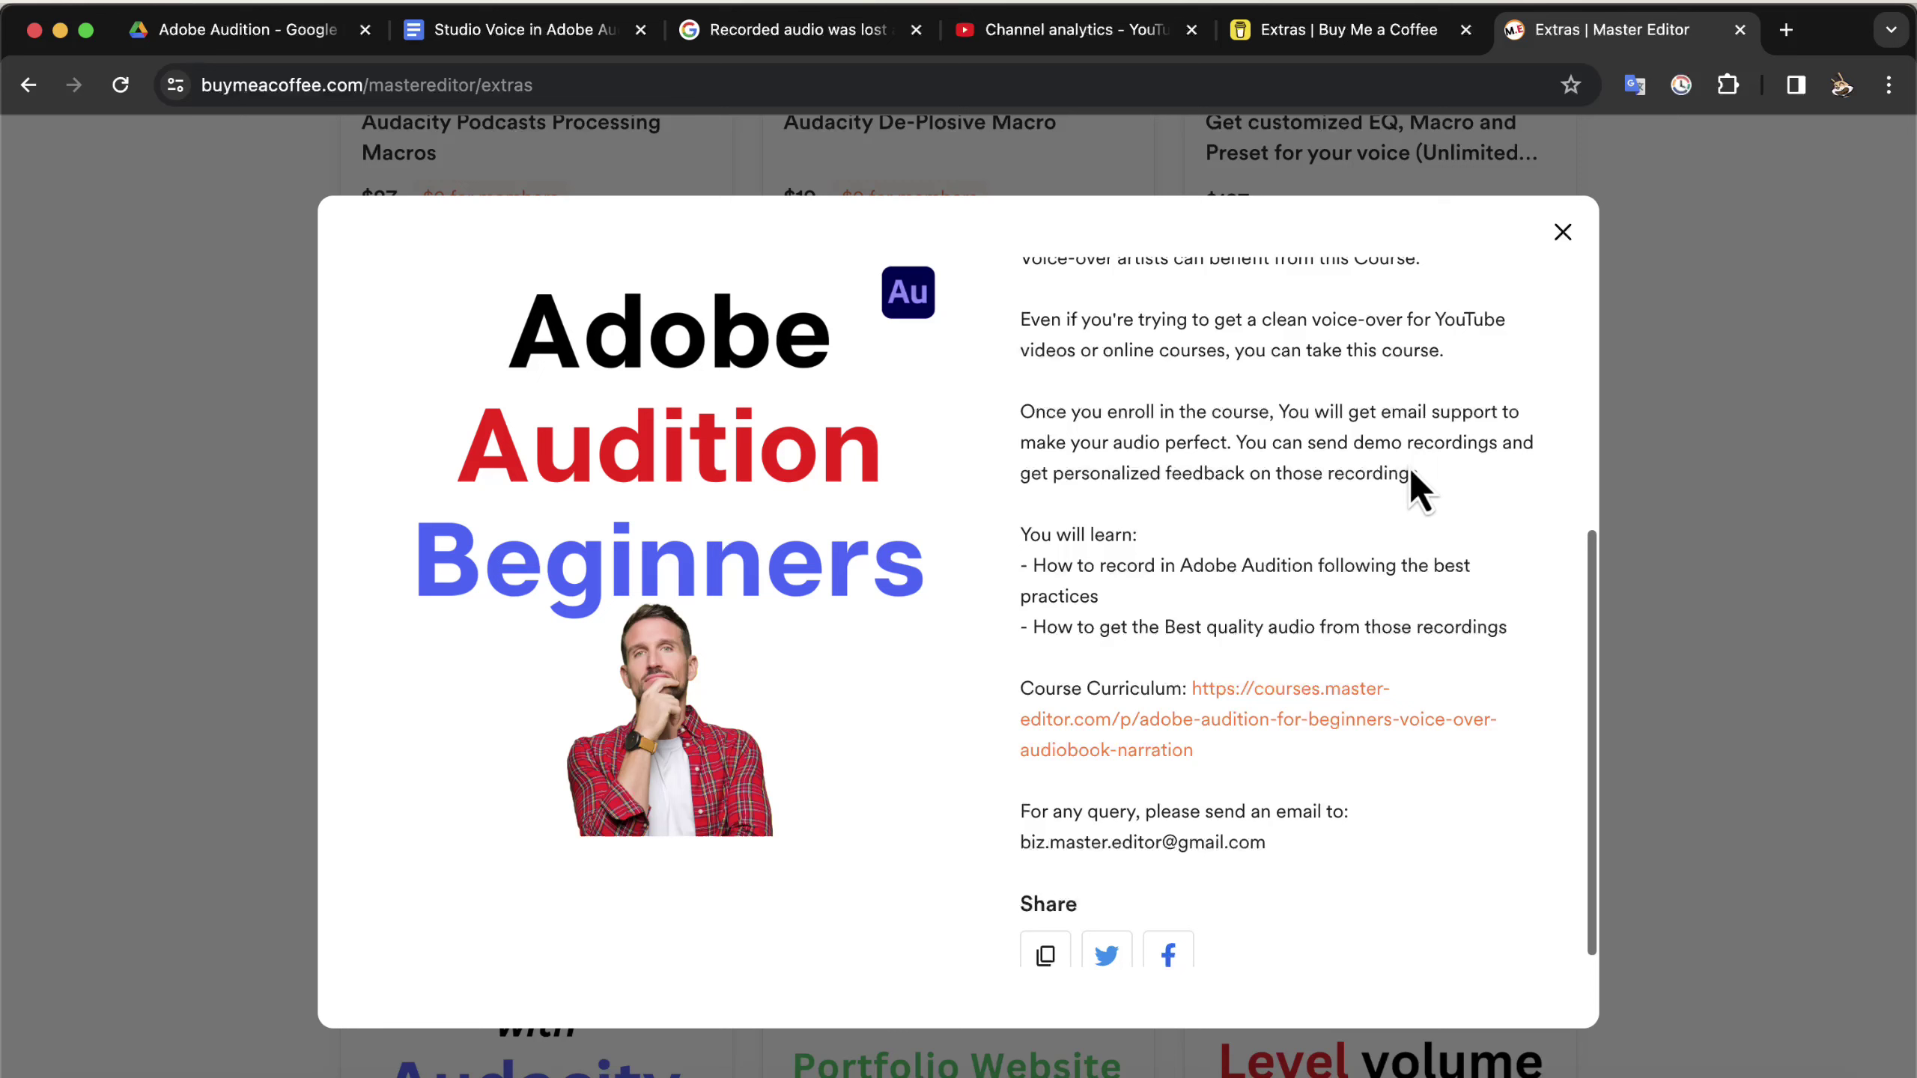